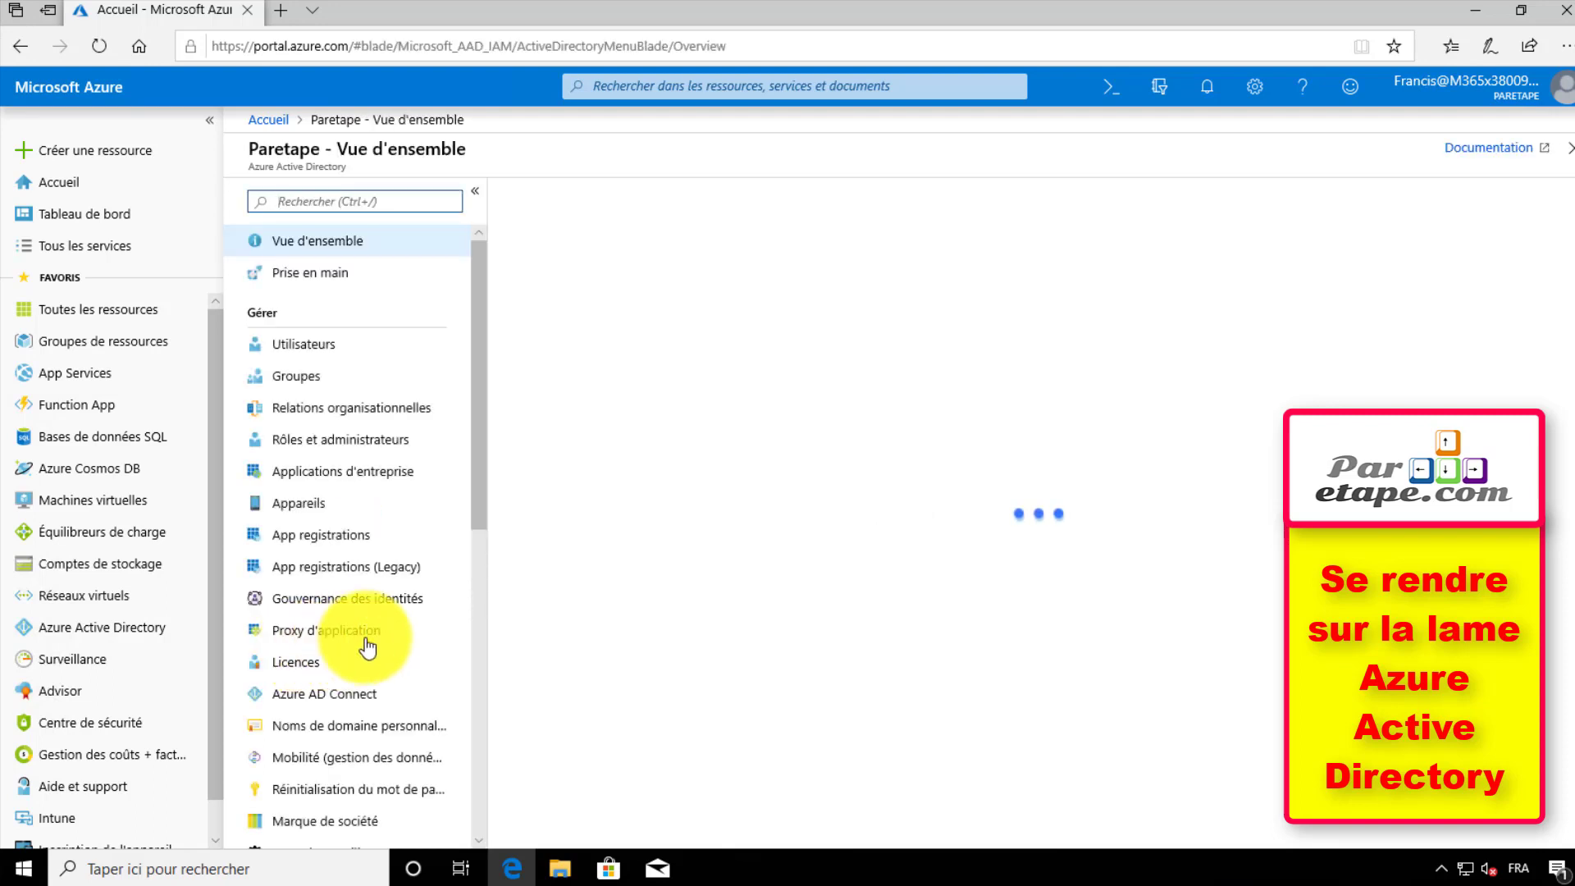
- Start creating new terms of use (Conditions d'utilisation) in the directory's conditional access settings
left_click_drag(475, 502, 476, 661)
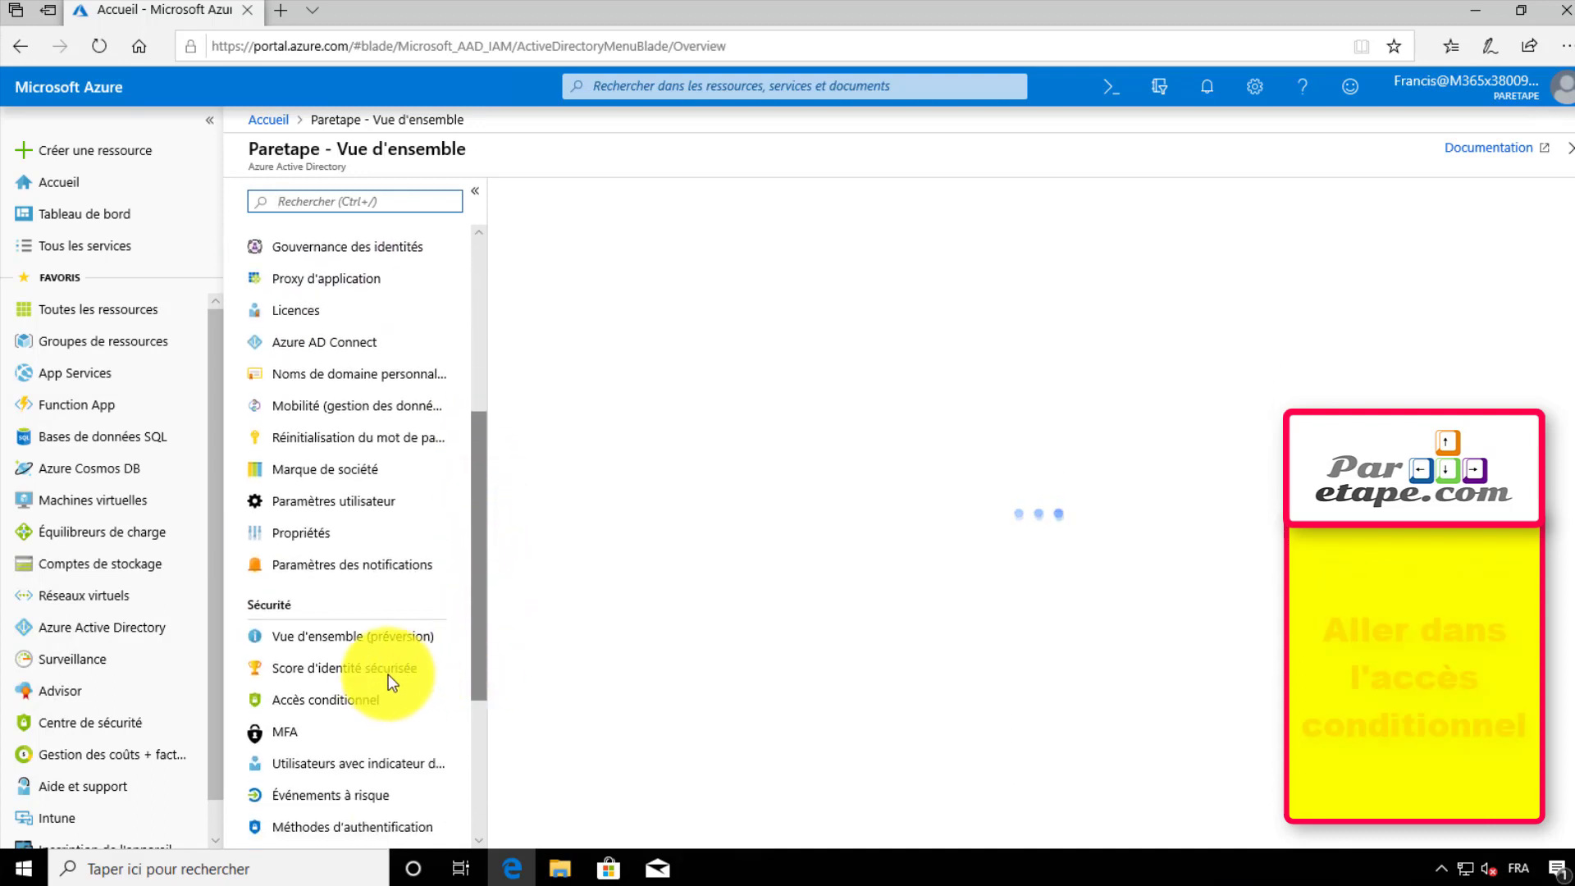
left_click(322, 702)
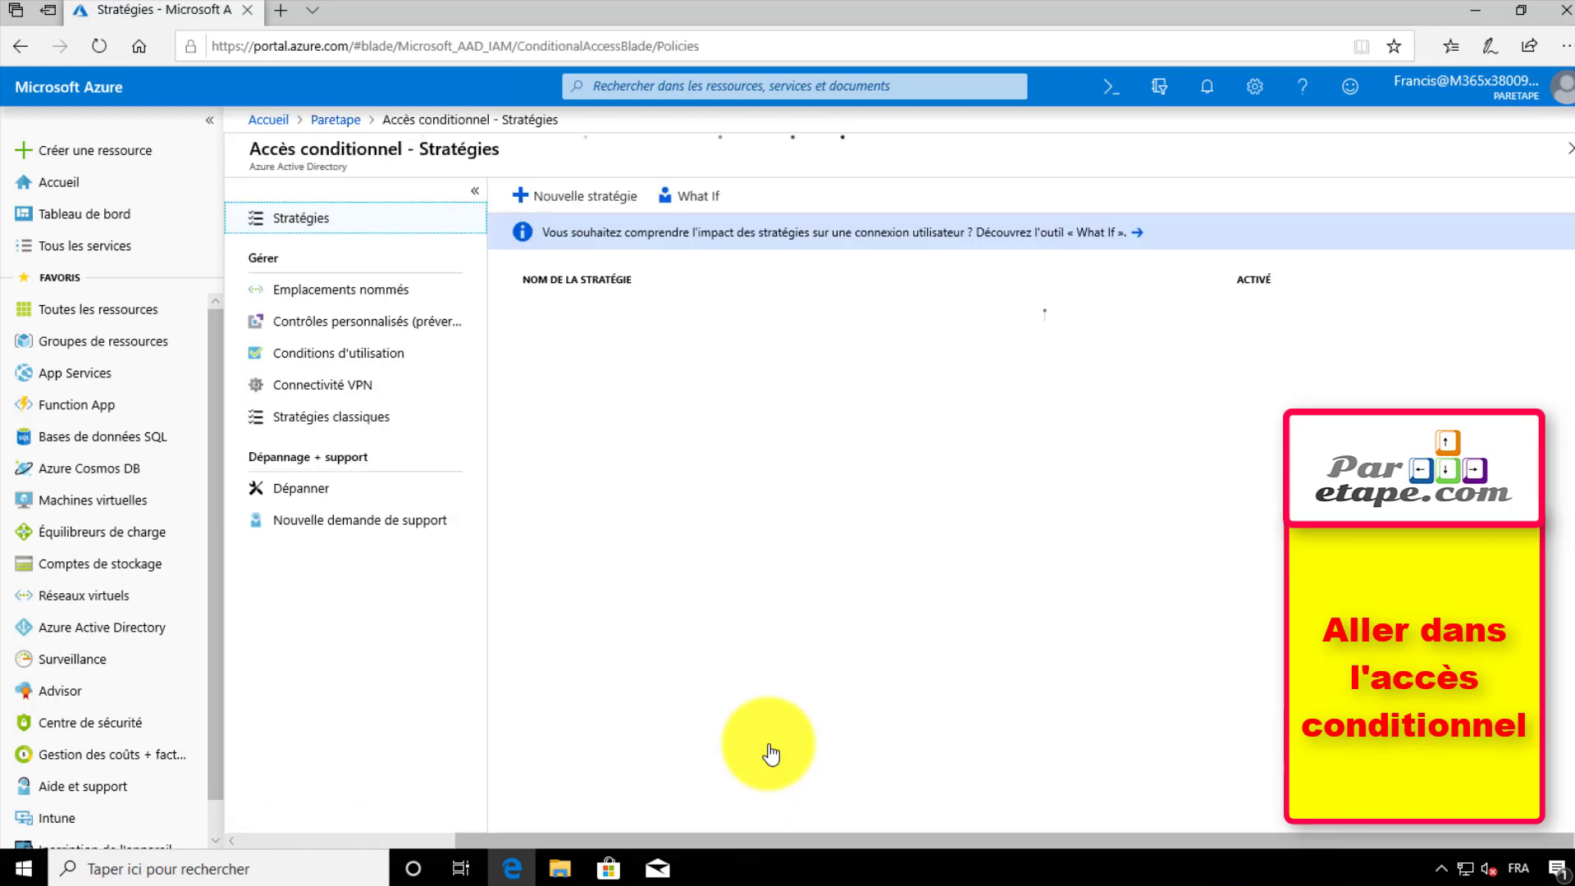
left_click(351, 360)
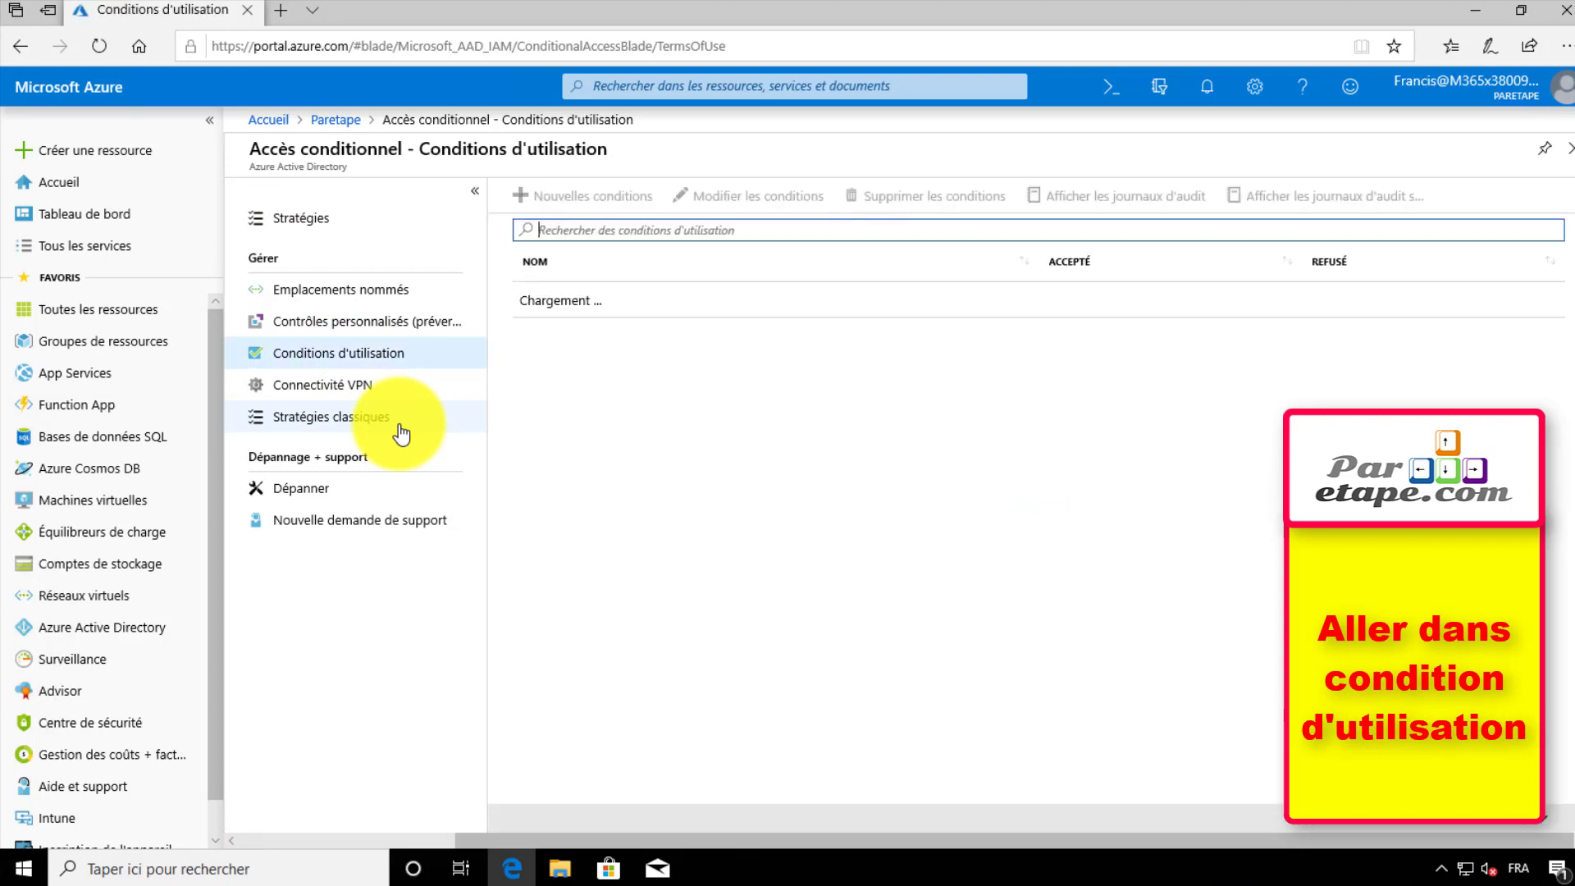
left_click(619, 195)
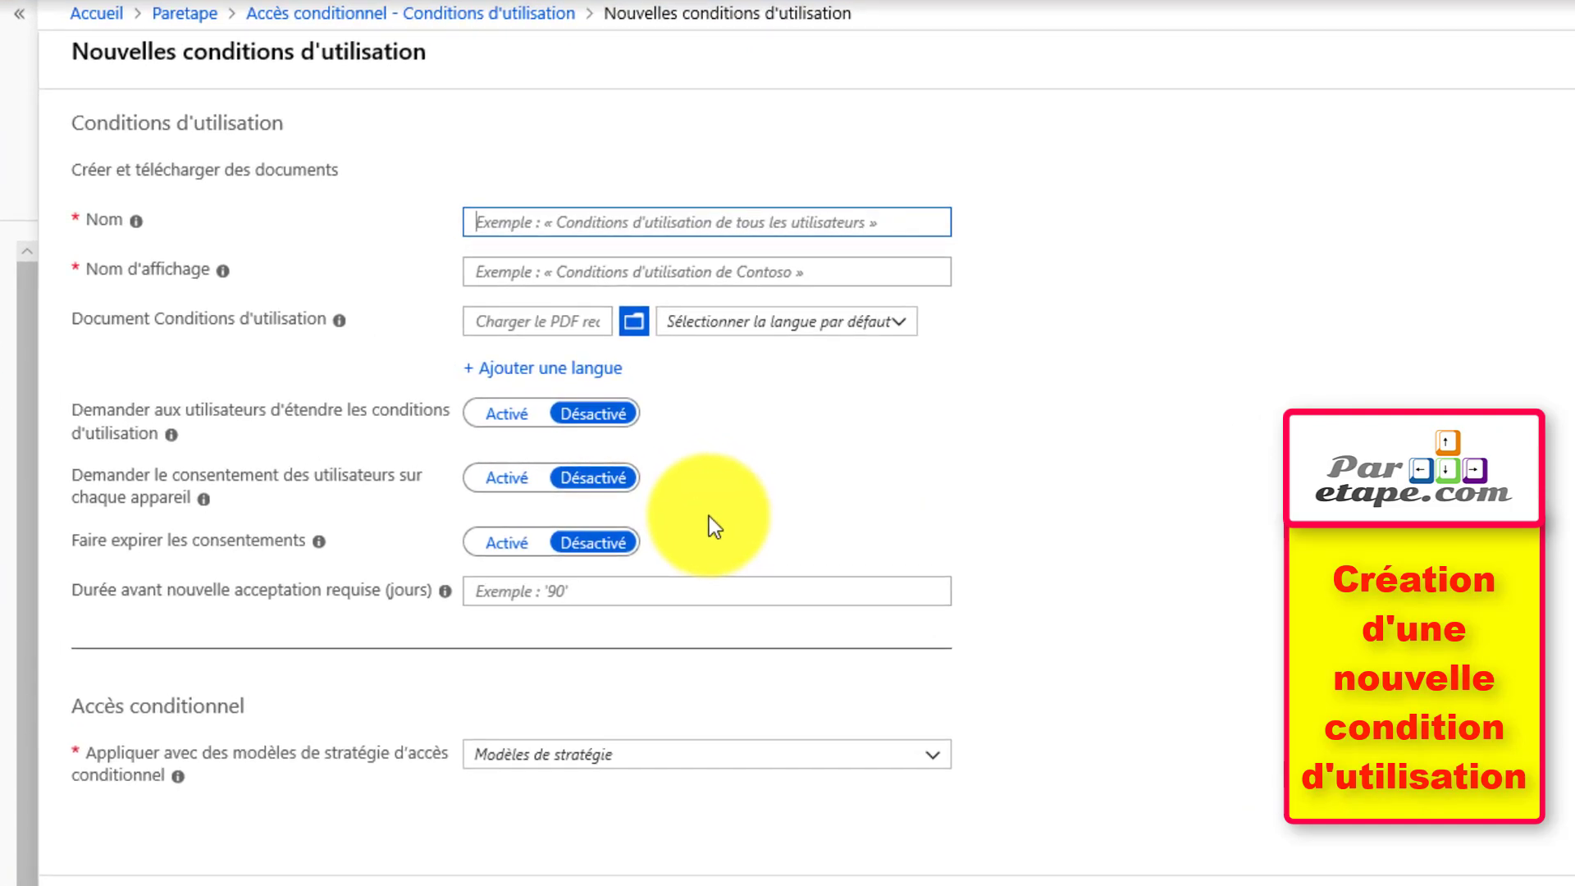
- Name the terms of use "Conditions Paretape" and set the display name to "Les conditions d'utilisations de Paretape"
left_click(716, 223)
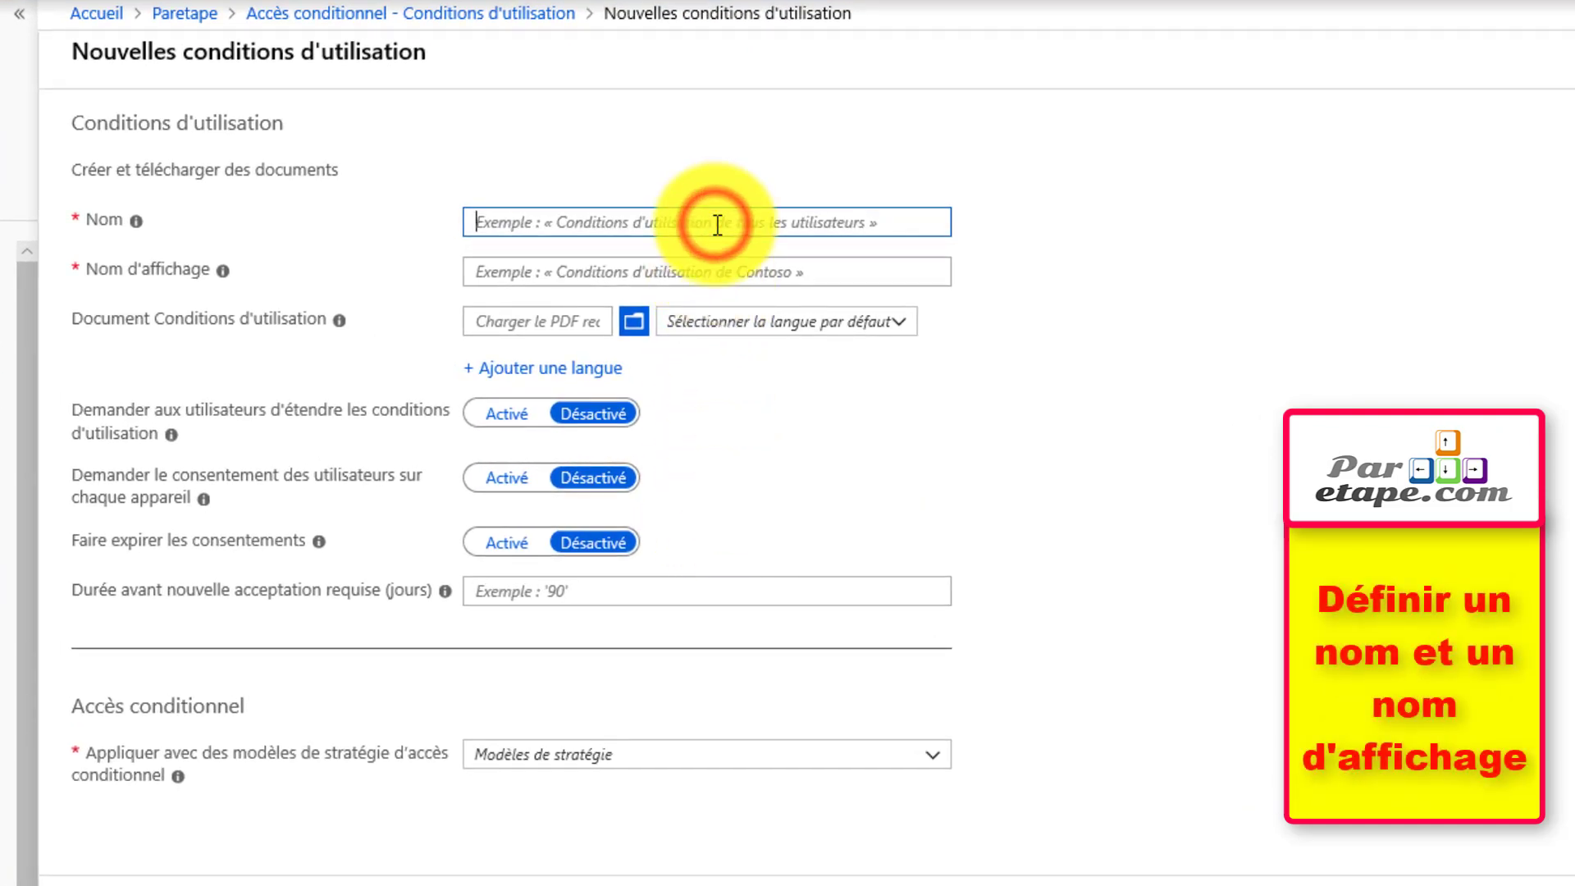
type("Conditions Paretape")
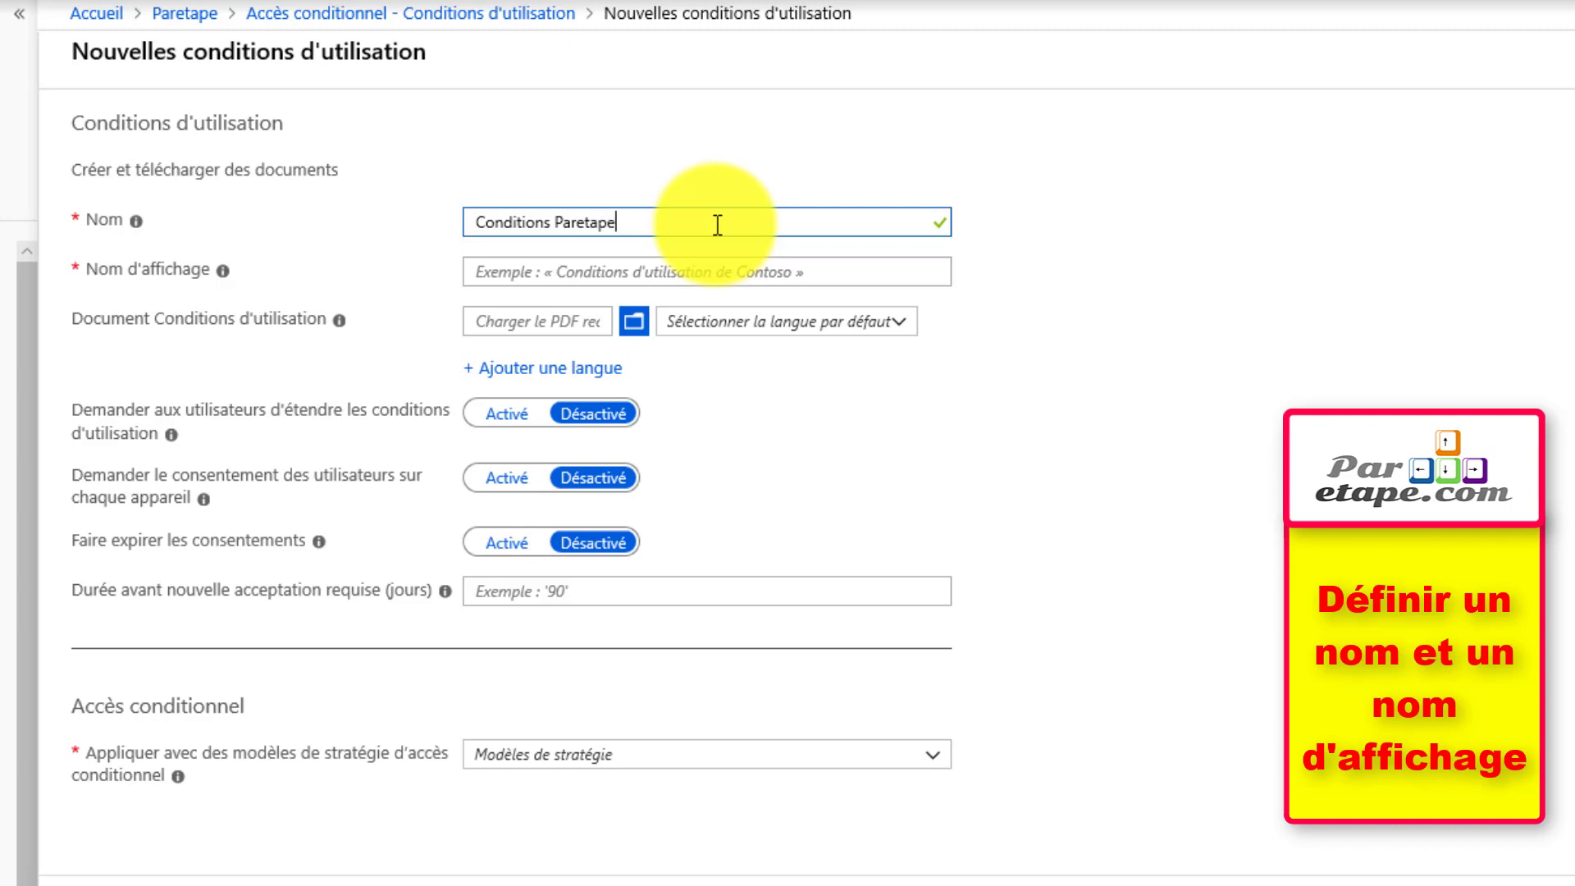
left_click(726, 269)
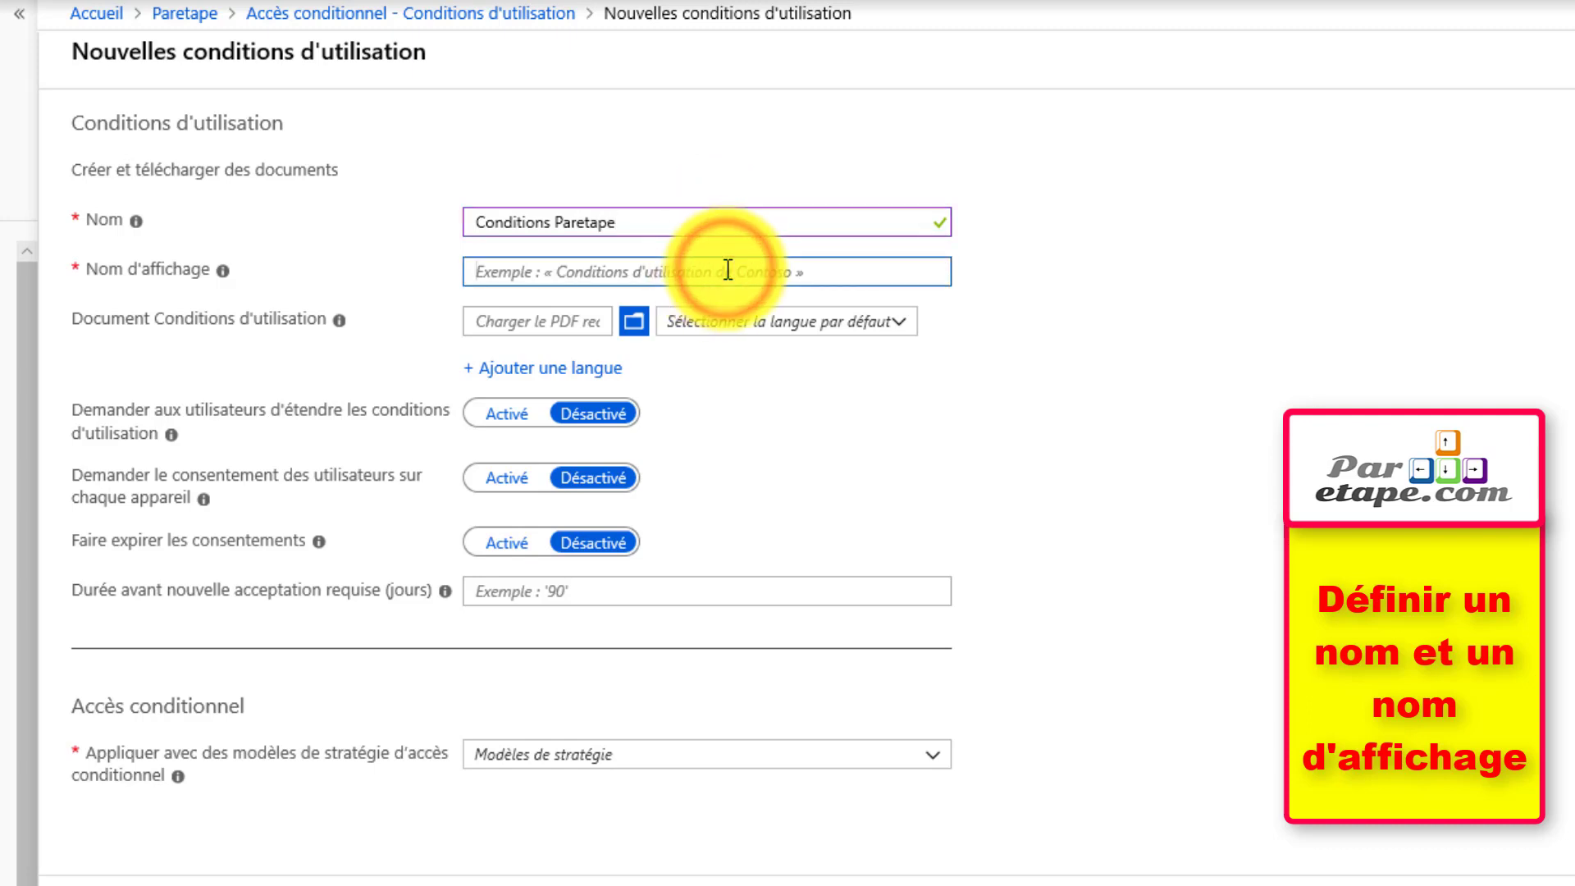
type("Les")
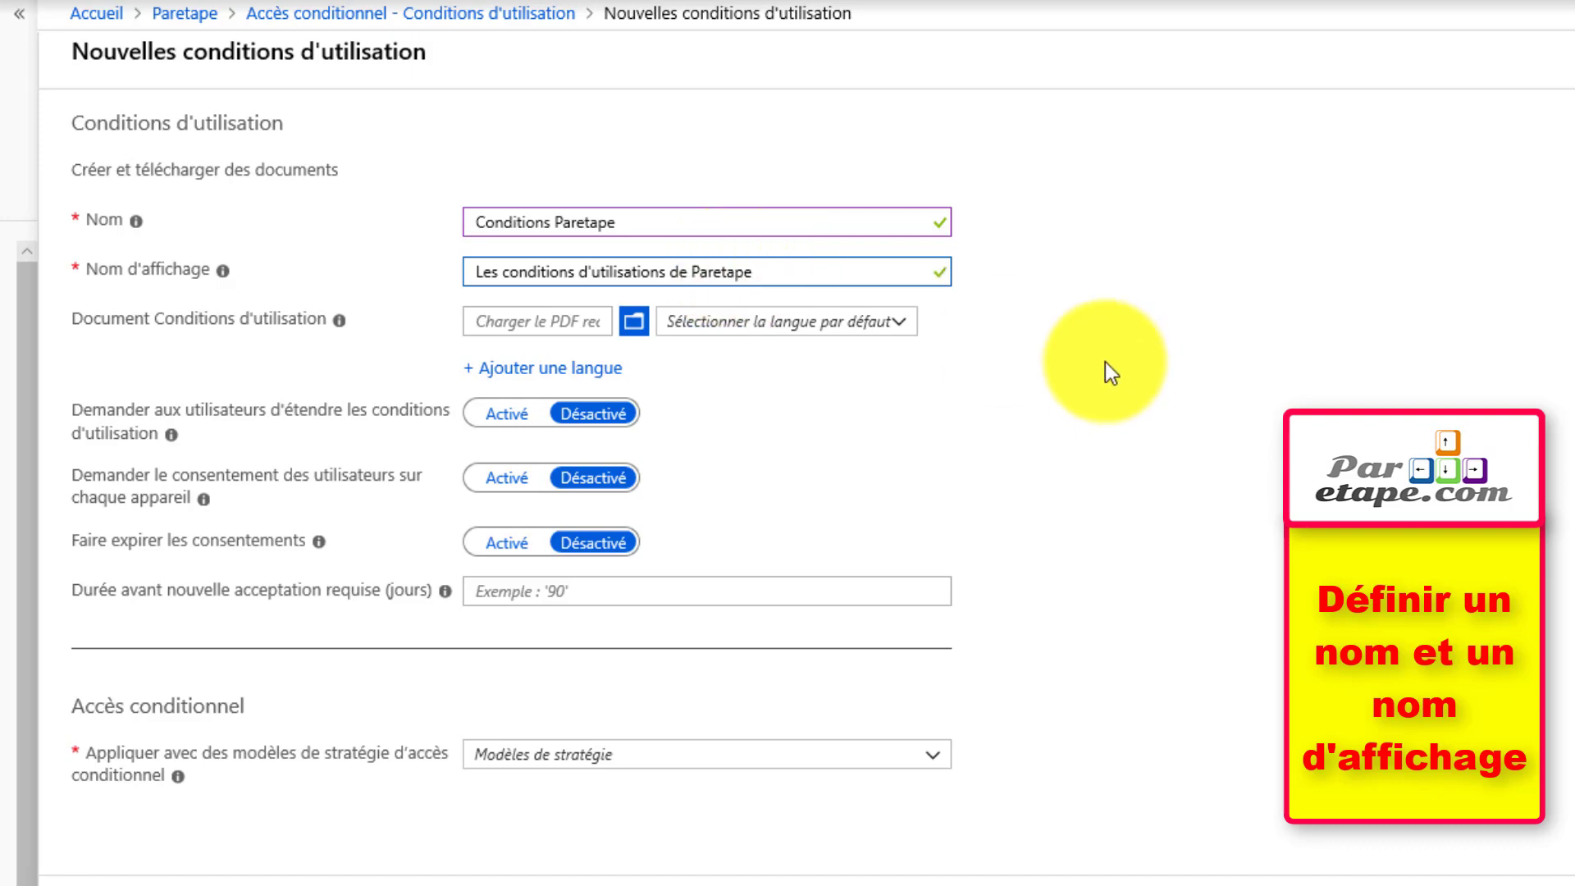
- Upload CONDITIONS.pdf from Documents as the terms of use document and set its default language to Français (Canada)
left_click(636, 328)
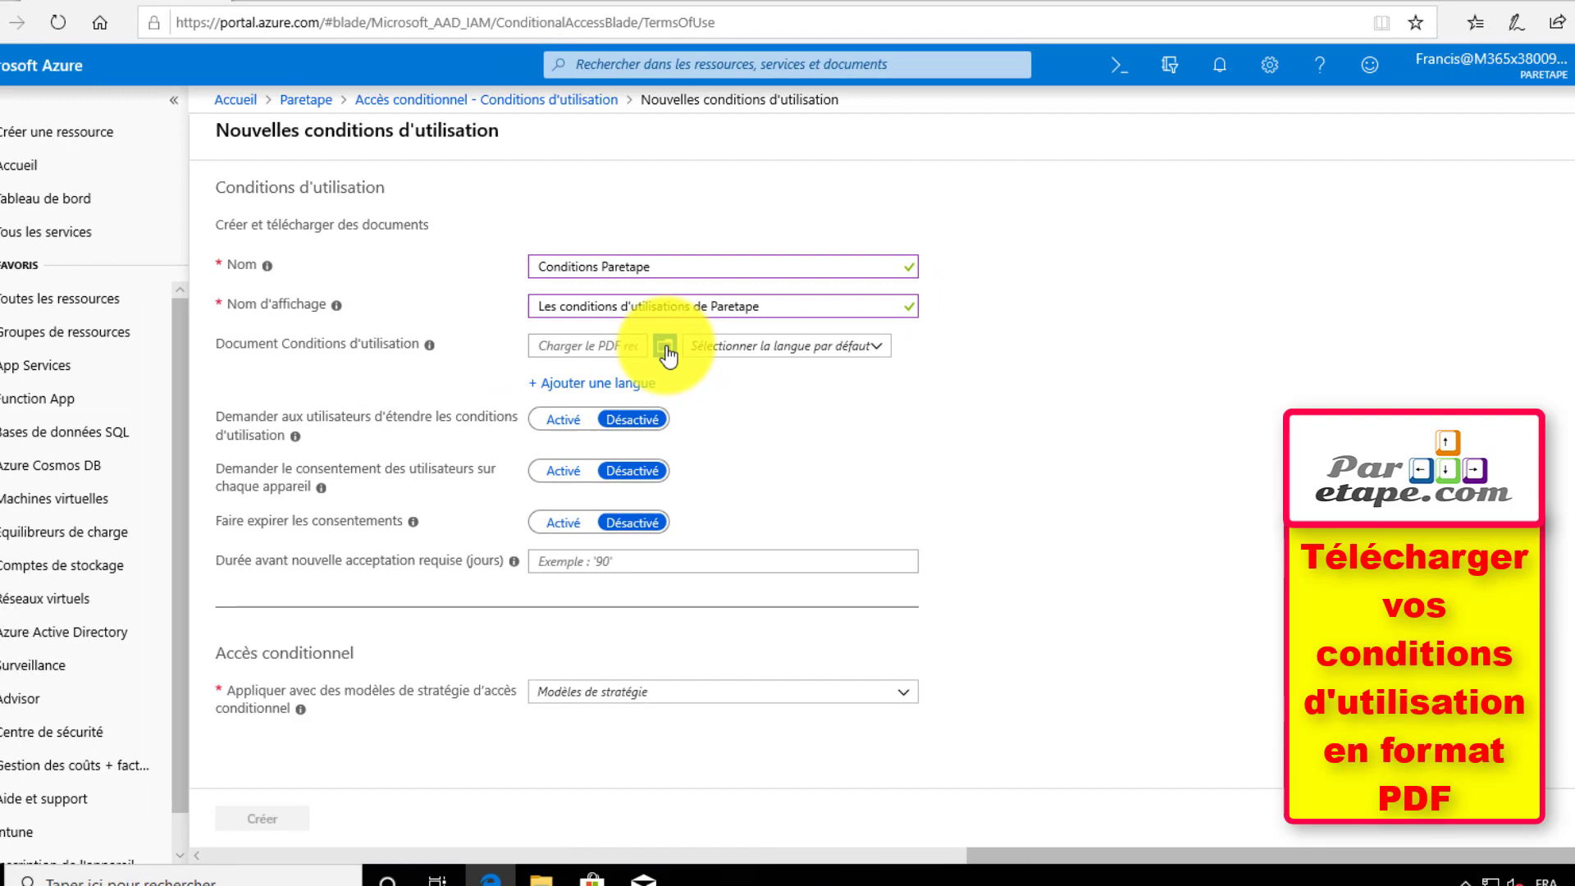
left_click(665, 347)
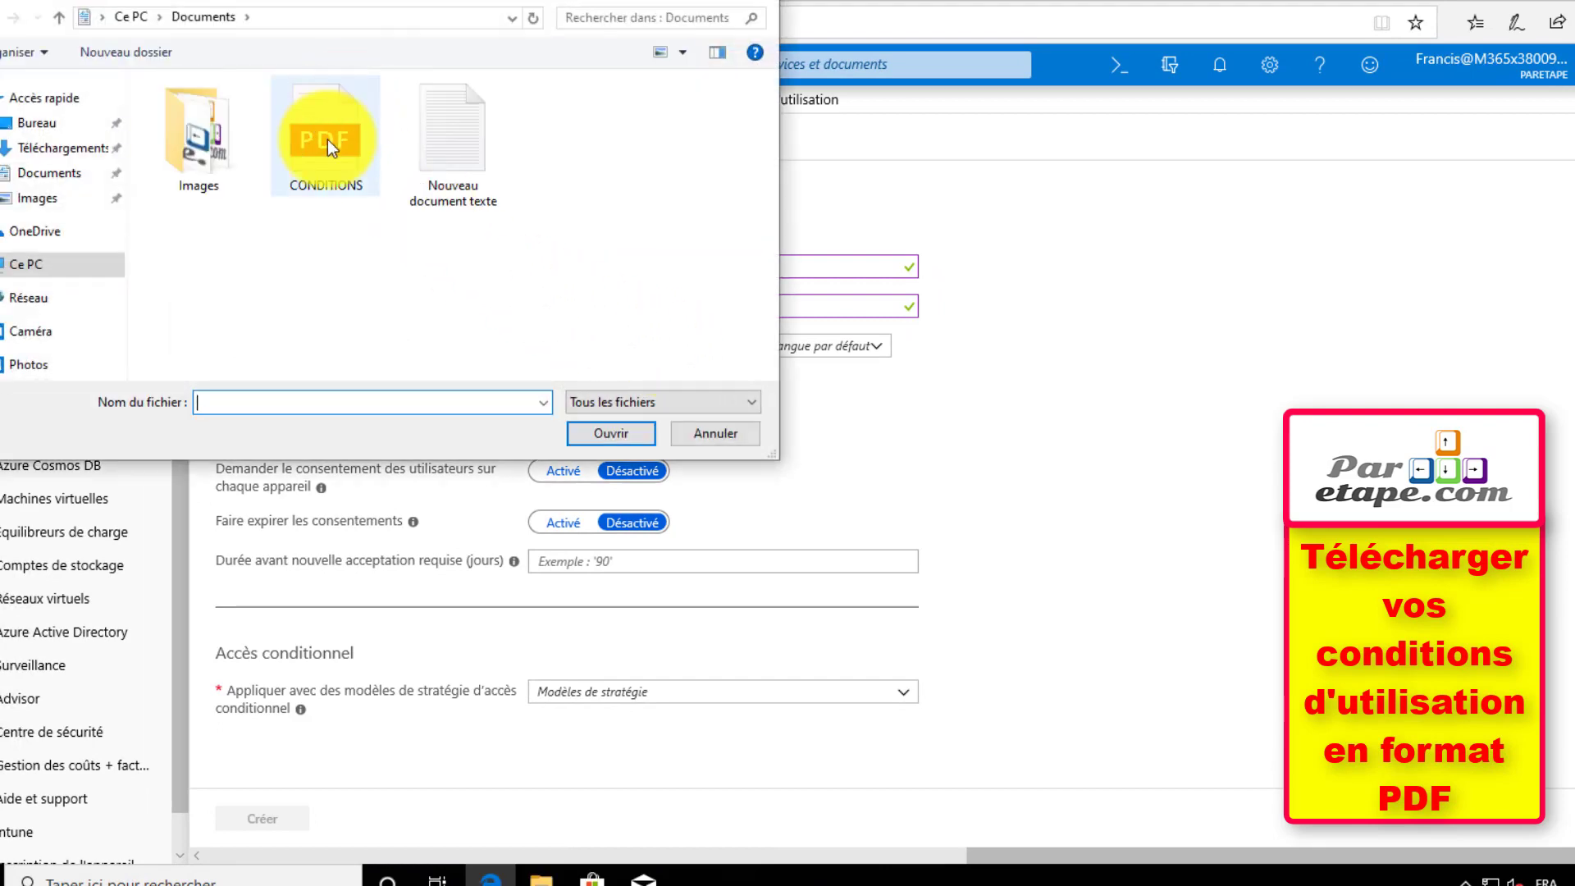
left_click(339, 141)
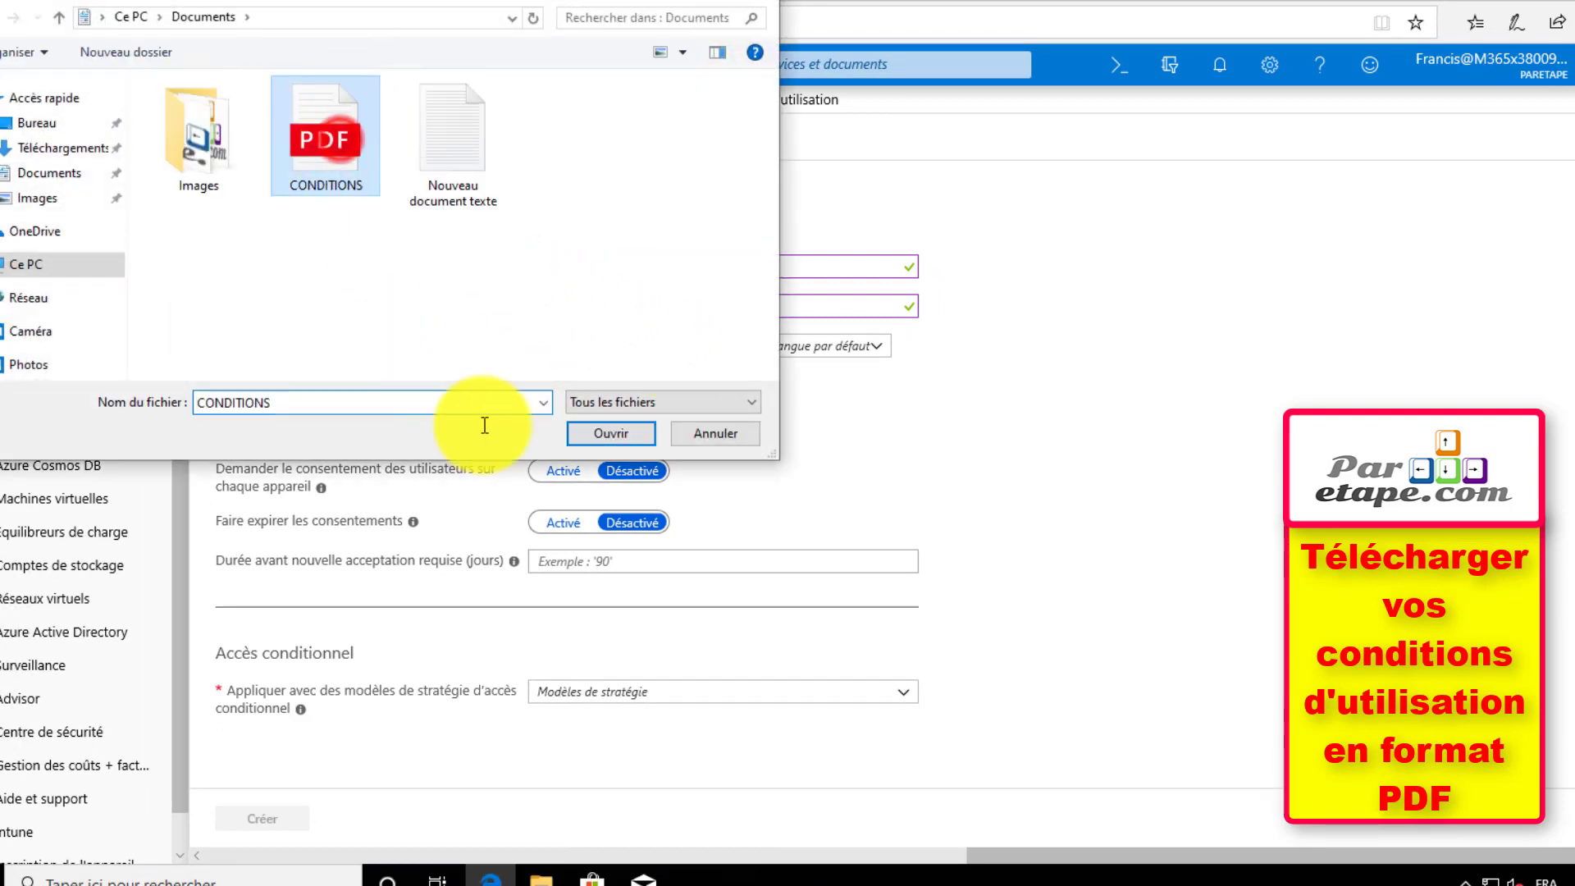
left_click(614, 432)
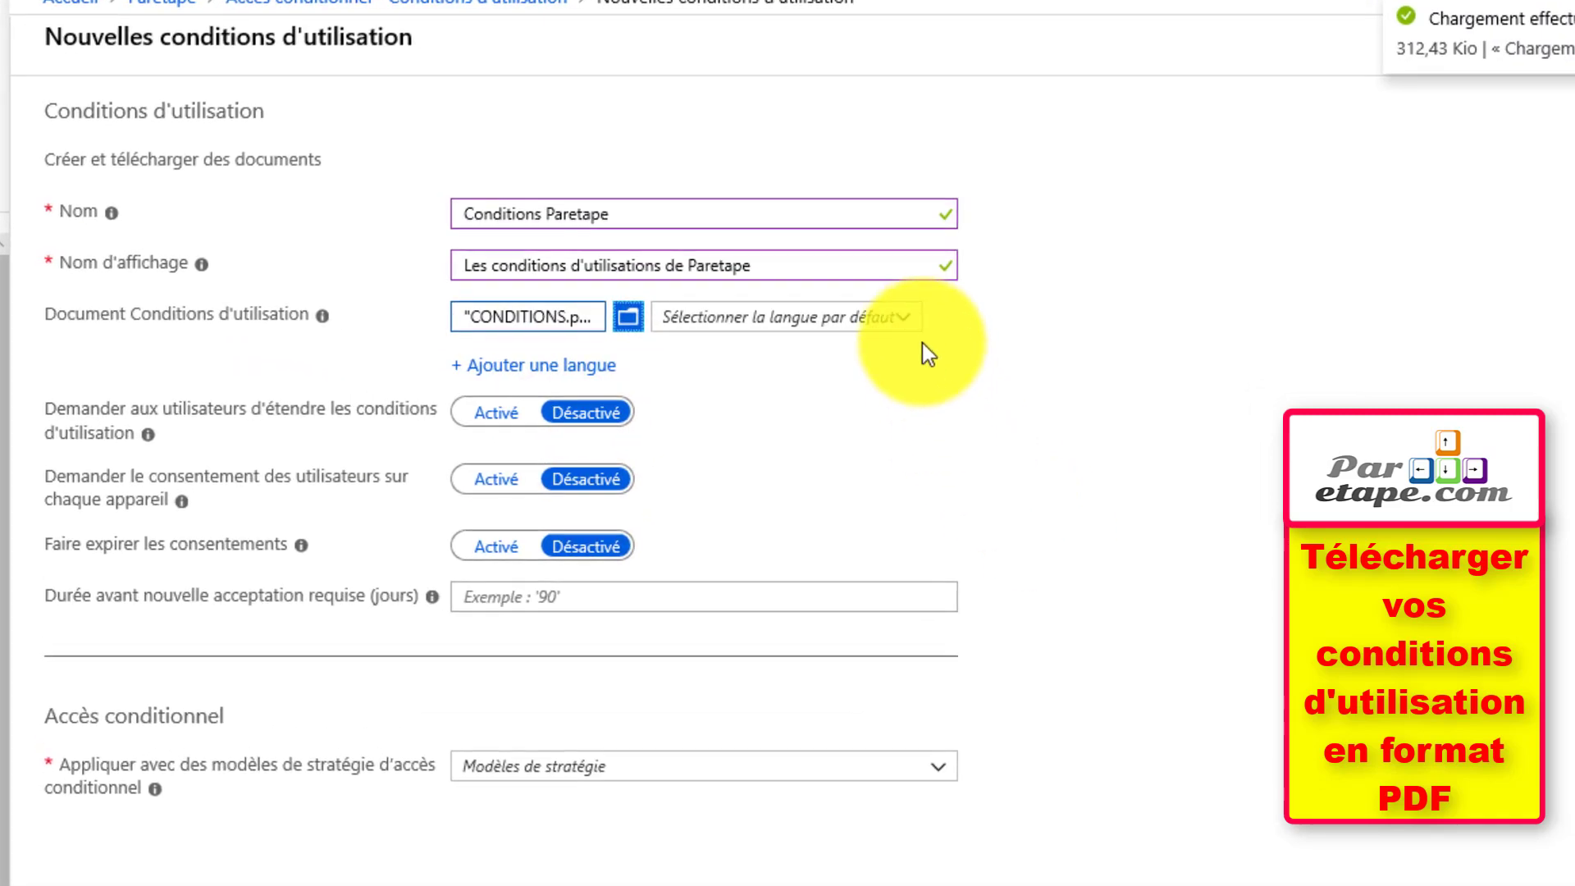
left_click(911, 320)
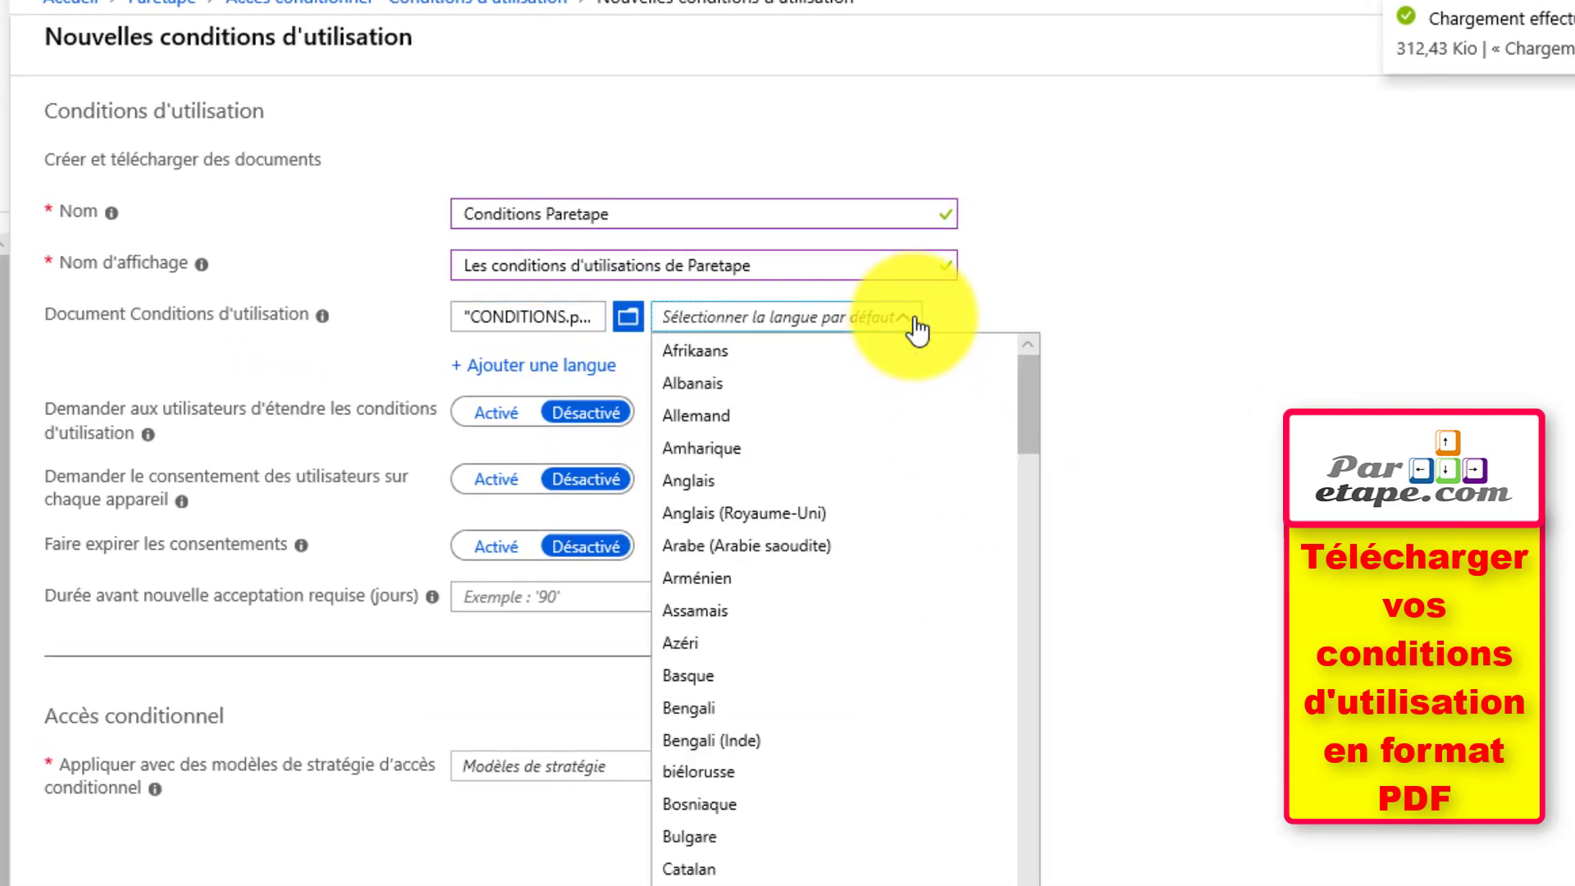
left_click_drag(1035, 423, 1025, 541)
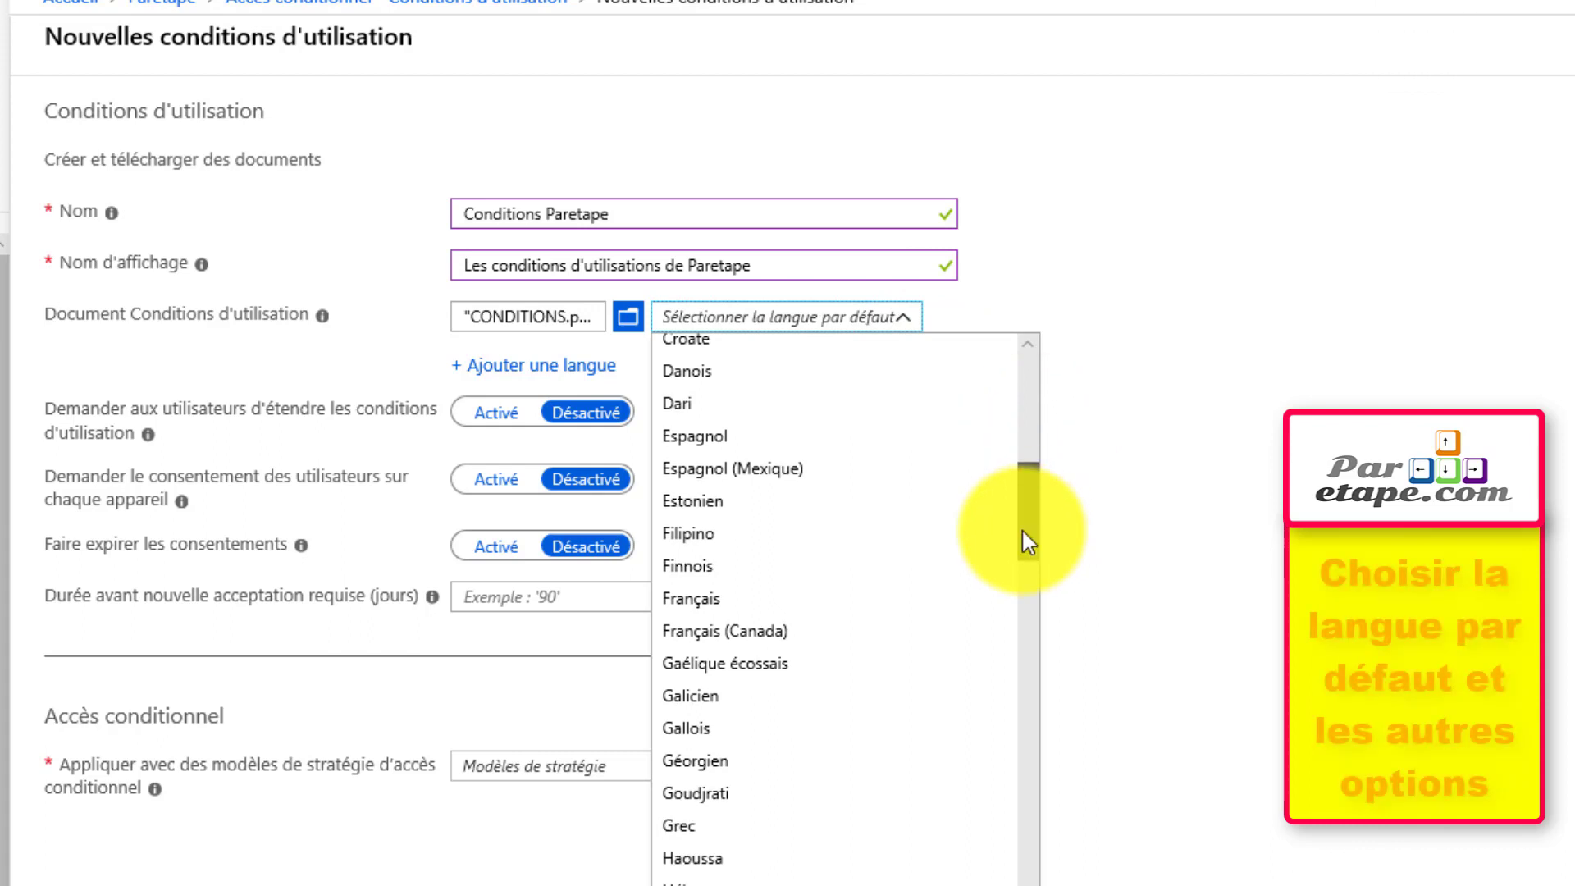
left_click(732, 638)
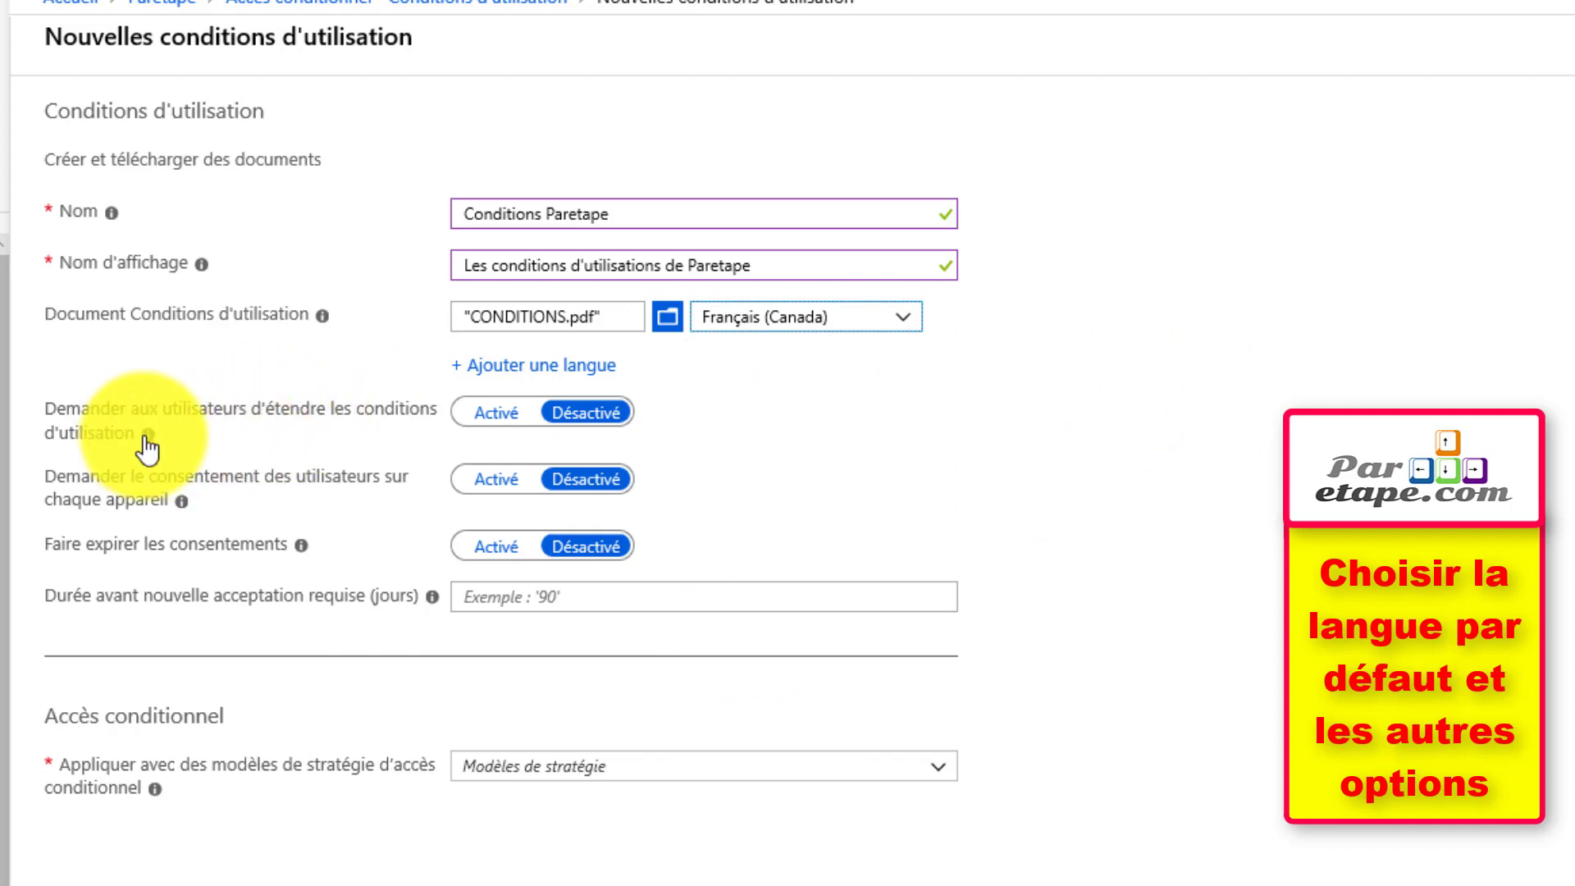
- Enable the option requiring users to expand the terms of use before accepting them
mouse_move(147, 439)
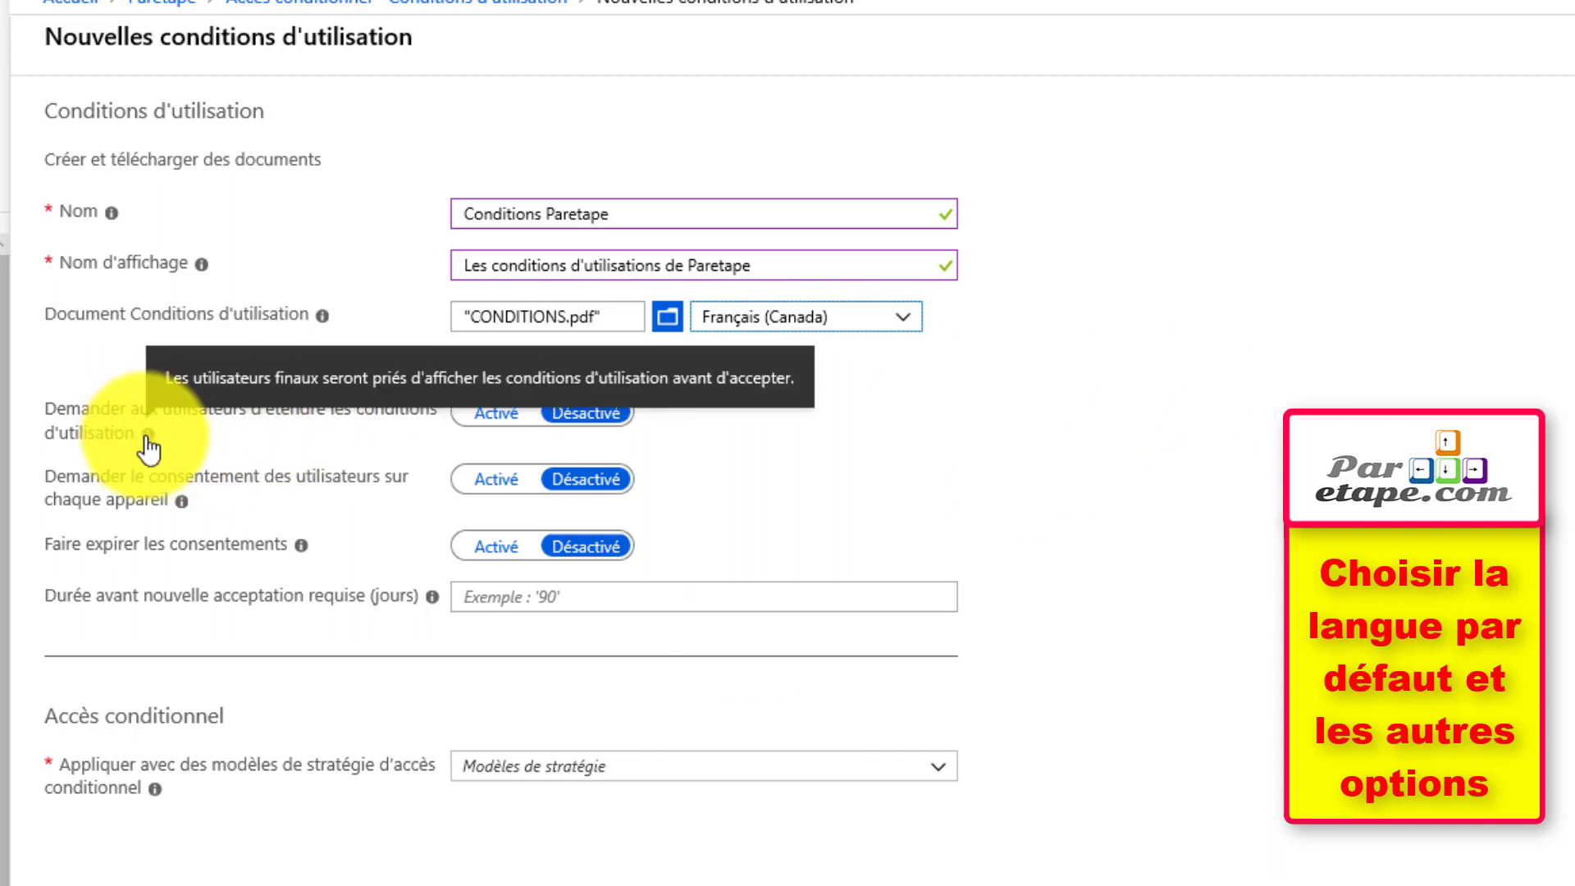
left_click(504, 415)
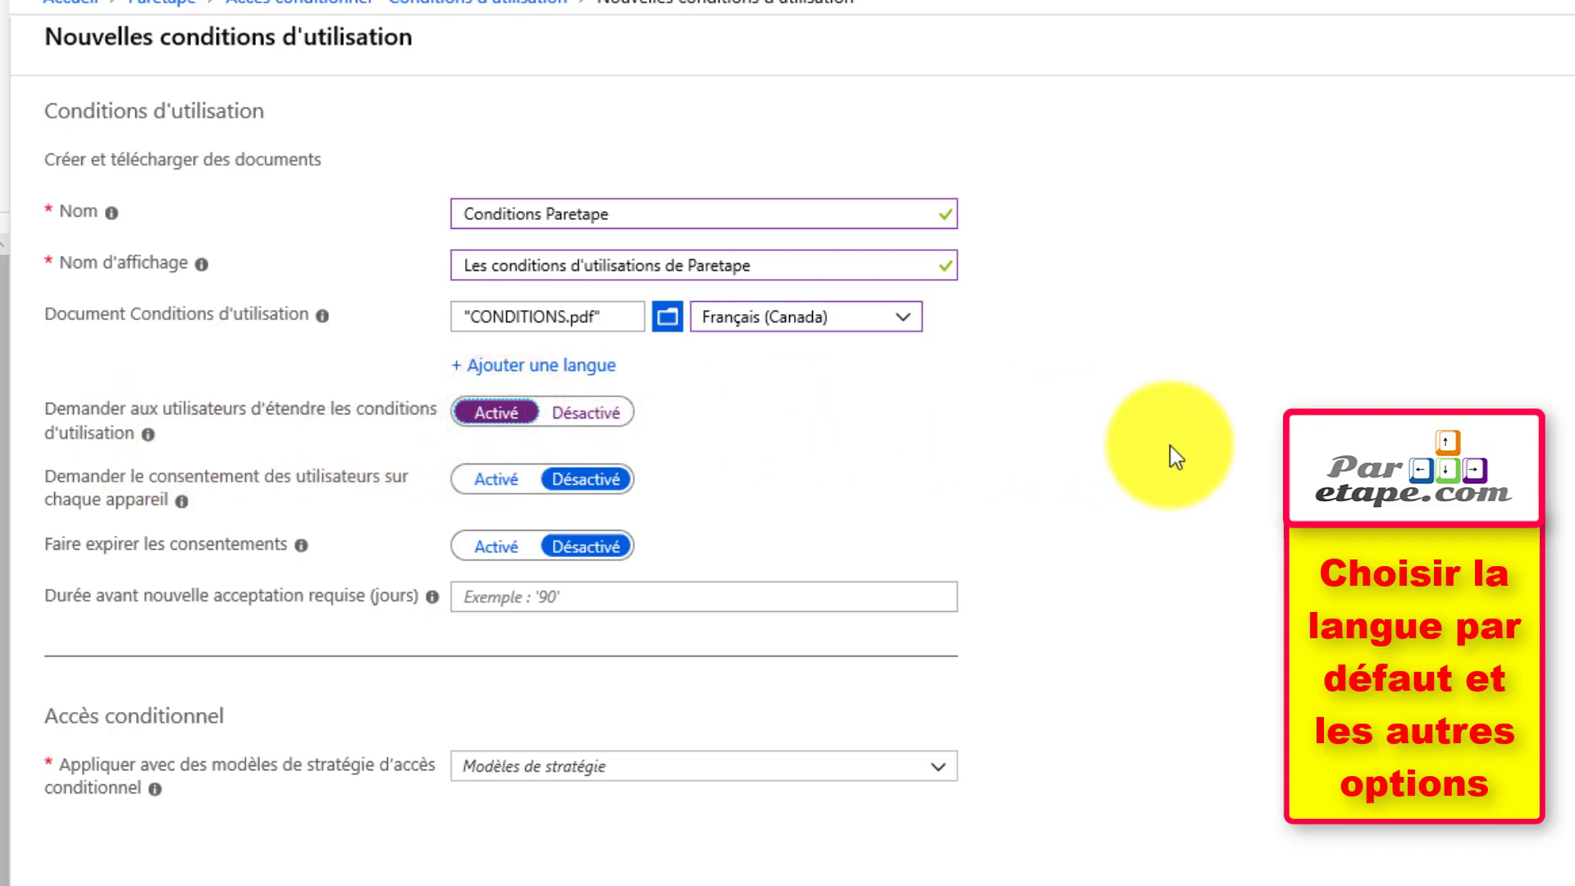
left_click(1196, 447)
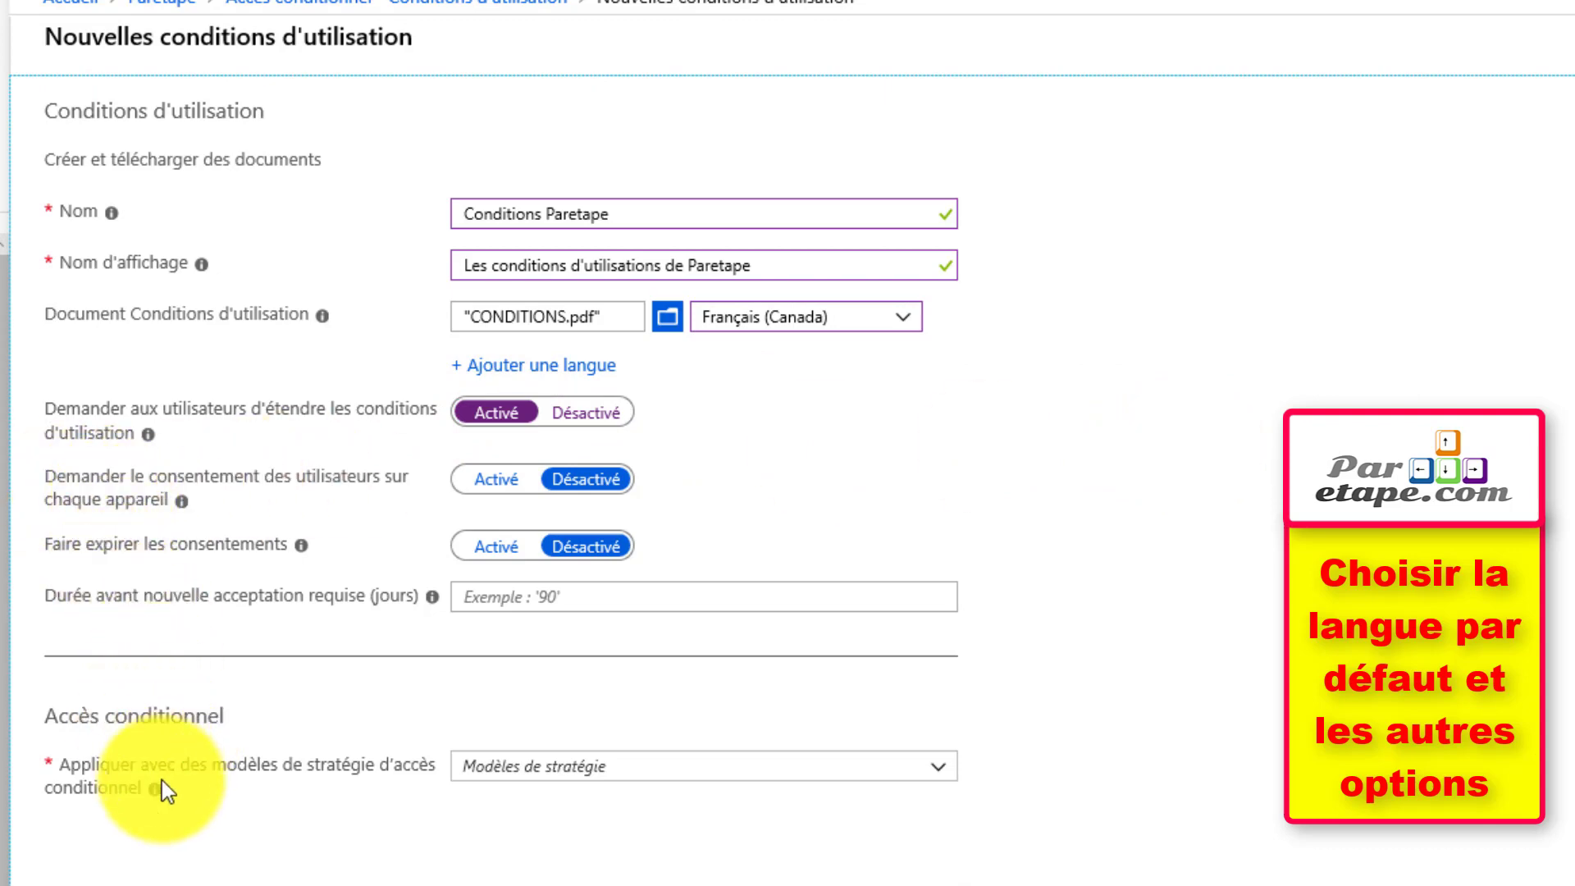
- Set the conditional access template to "Créer la stratégie d'accès conditionnel plus tard" and create the terms of use
left_click(626, 766)
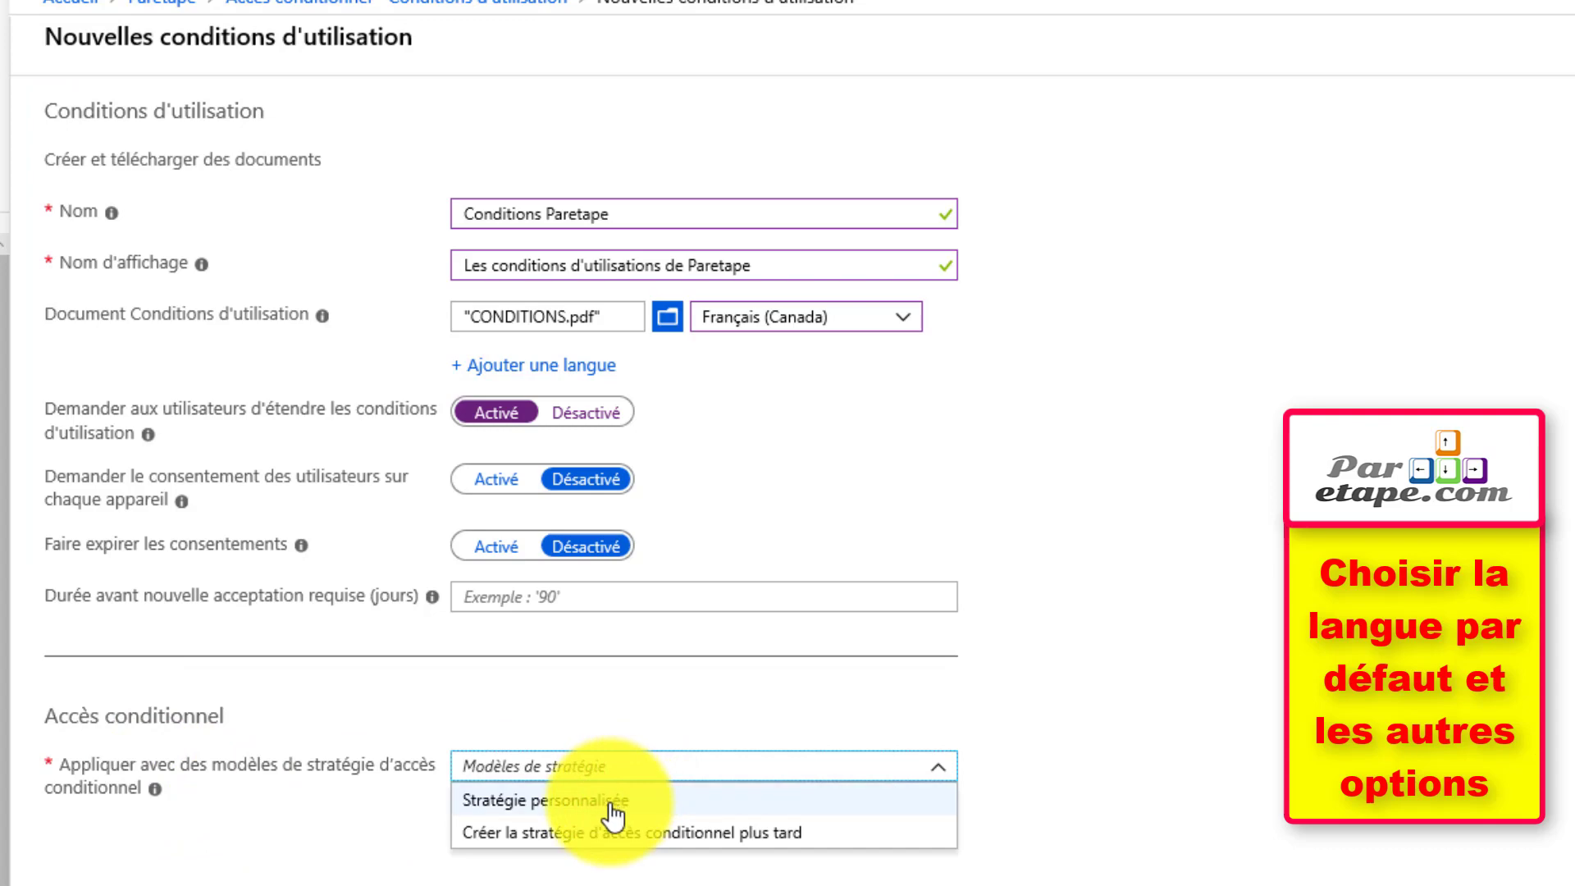
left_click(611, 807)
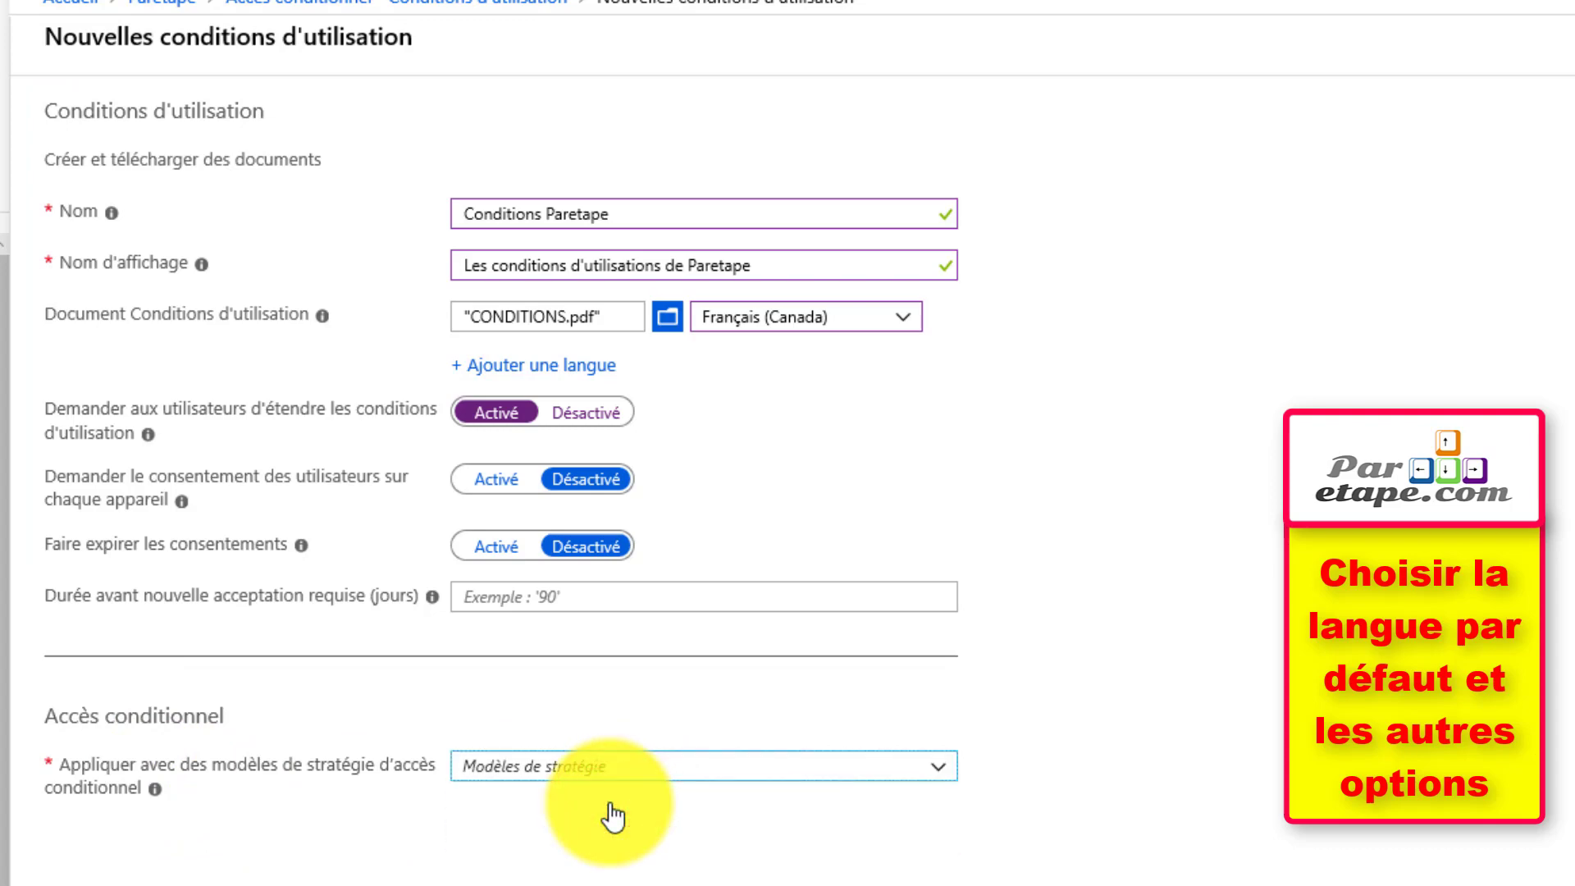
left_click(650, 775)
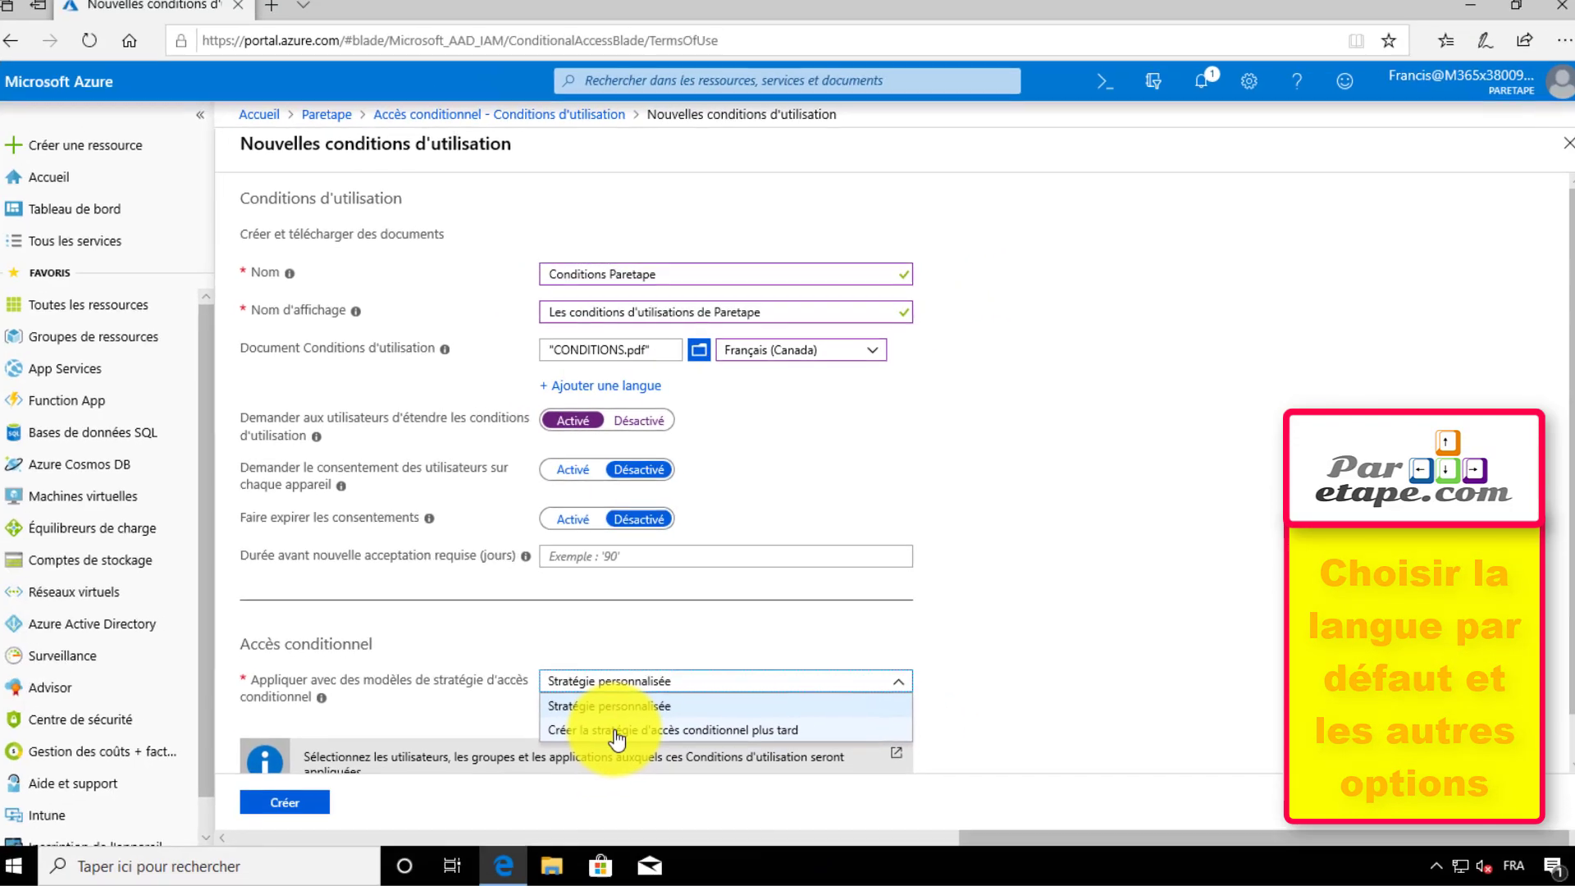
left_click(552, 832)
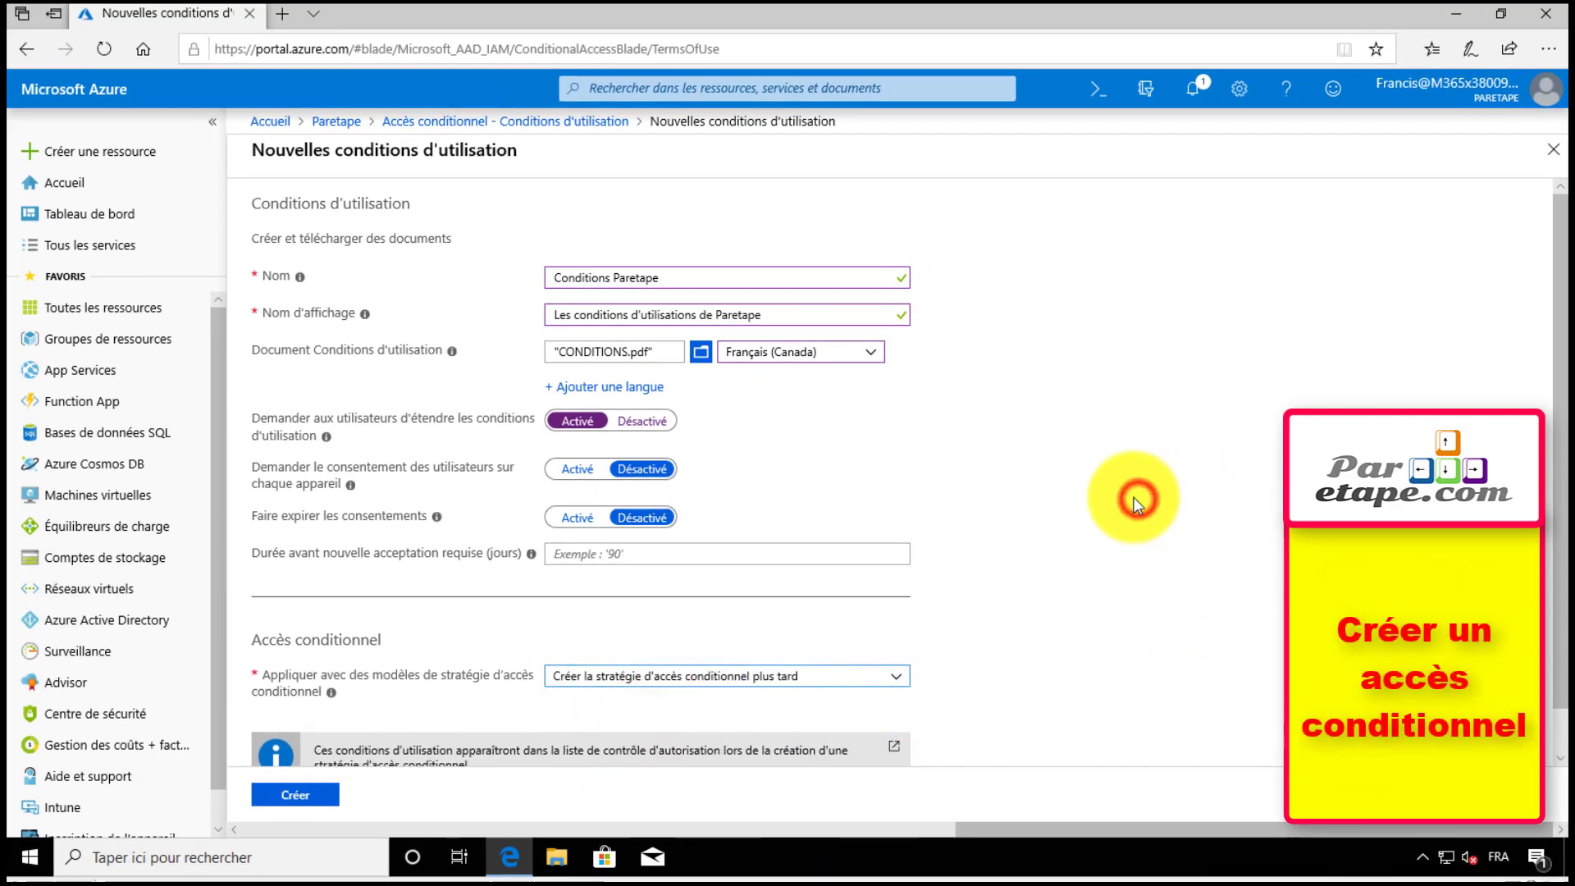
scroll(797, 677, "down", 1)
left_click(287, 794)
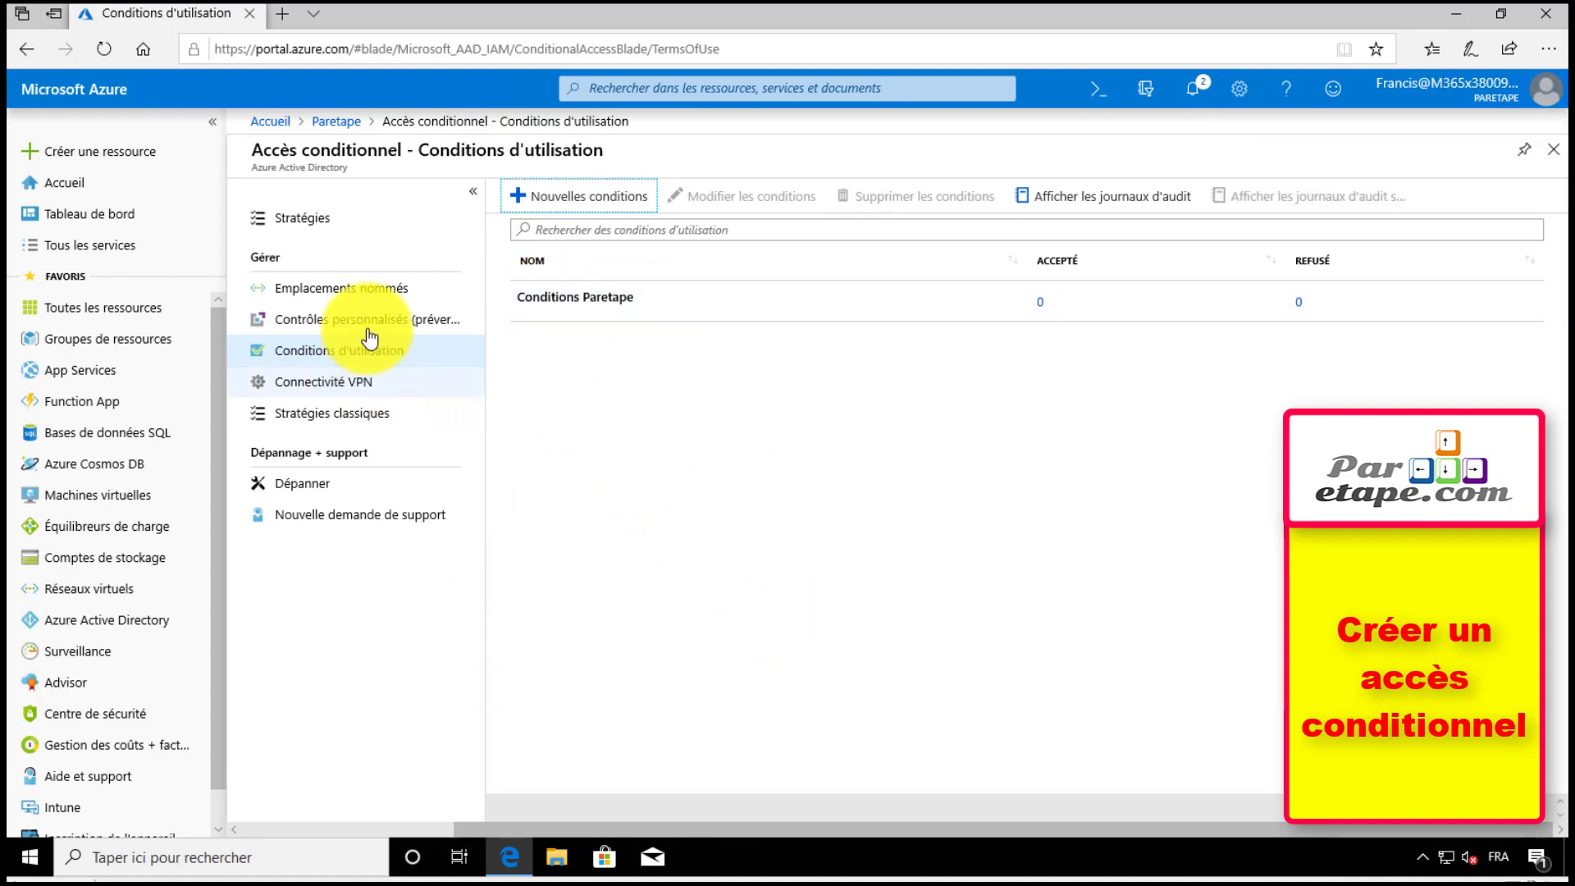
- Start a new conditional access policy and name it "Condition teams"
left_click(309, 222)
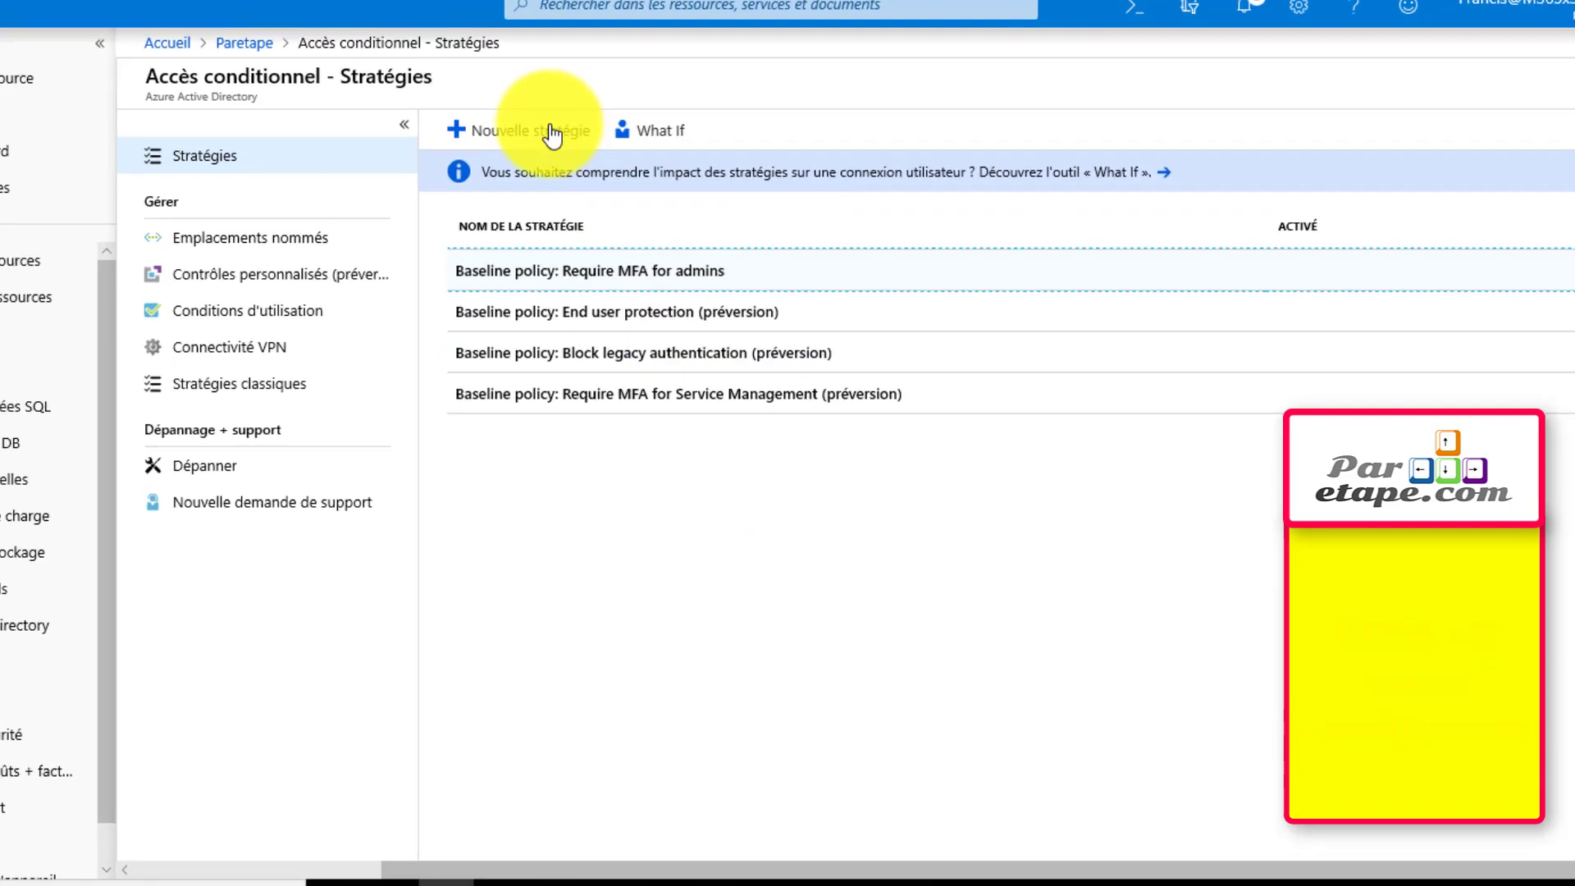
left_click(596, 190)
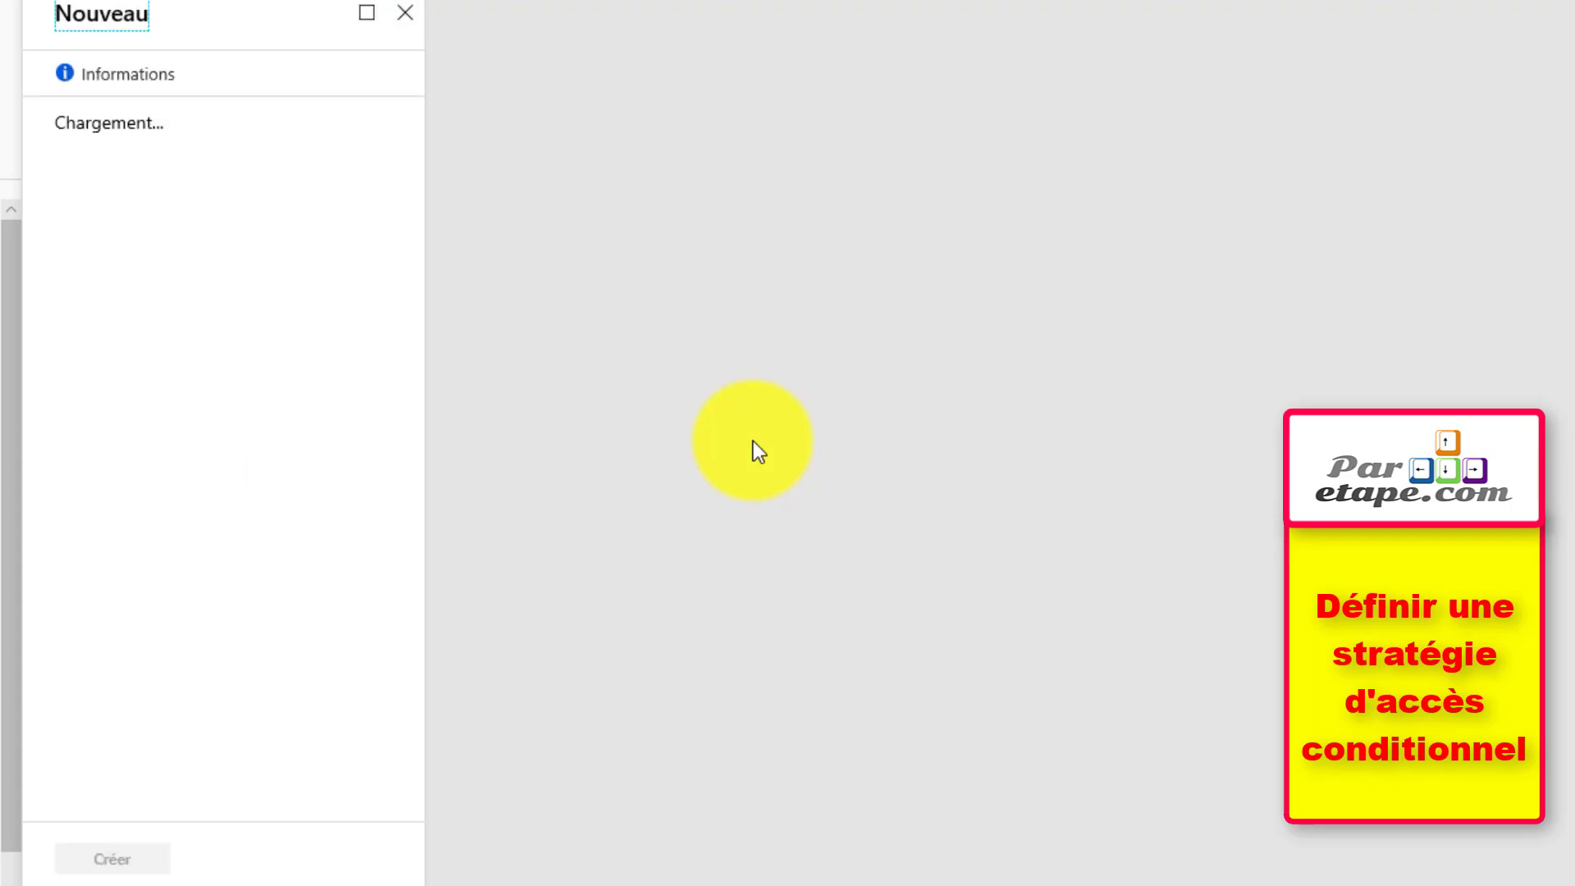
left_click(301, 151)
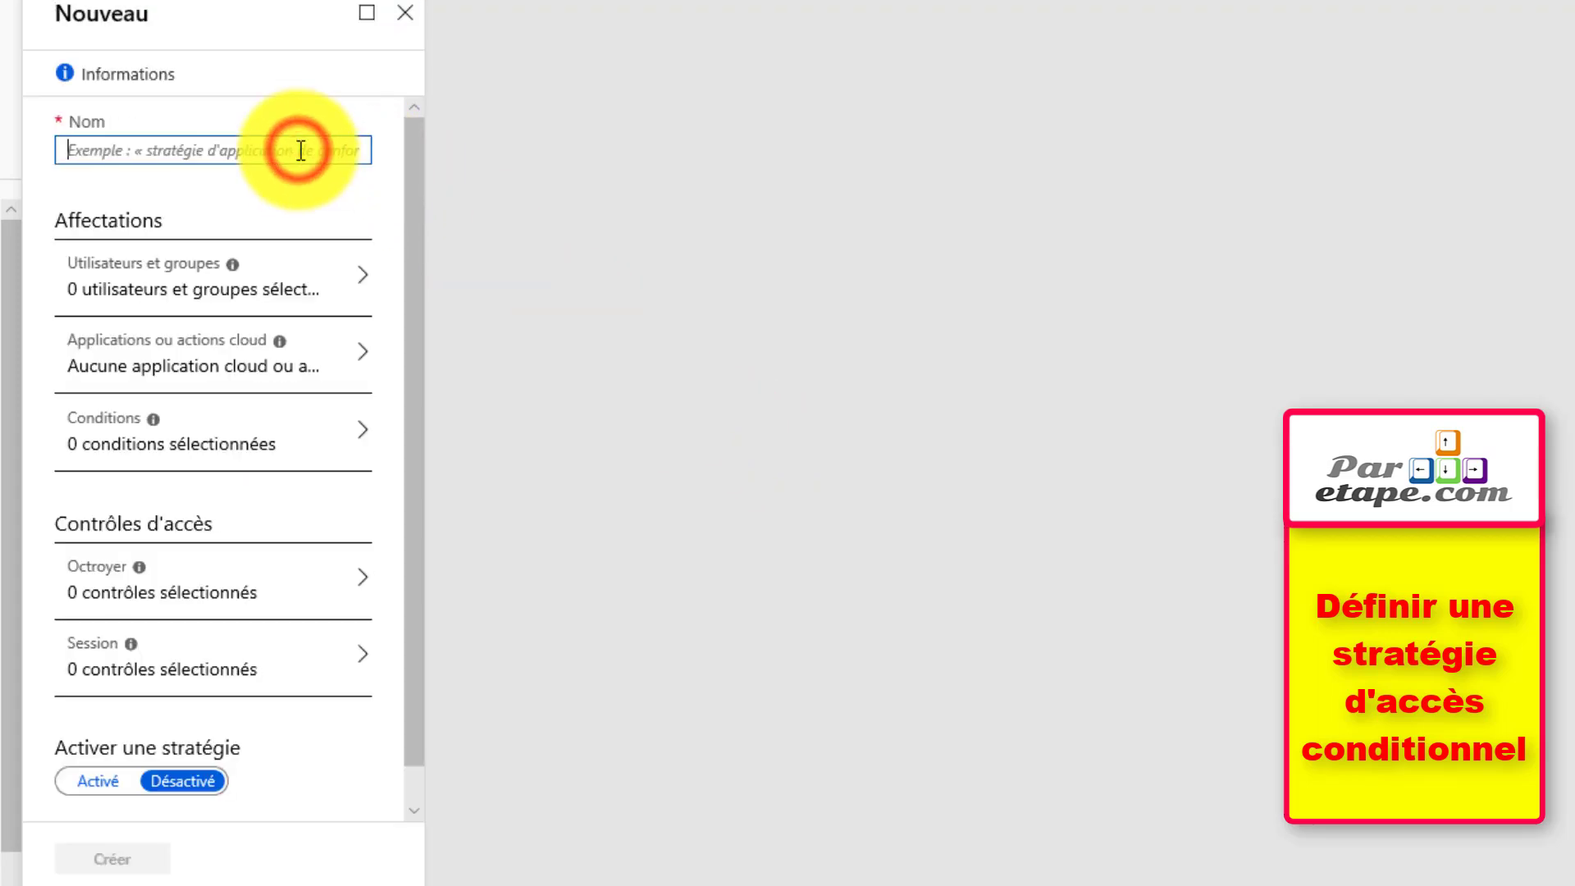
type("Condi")
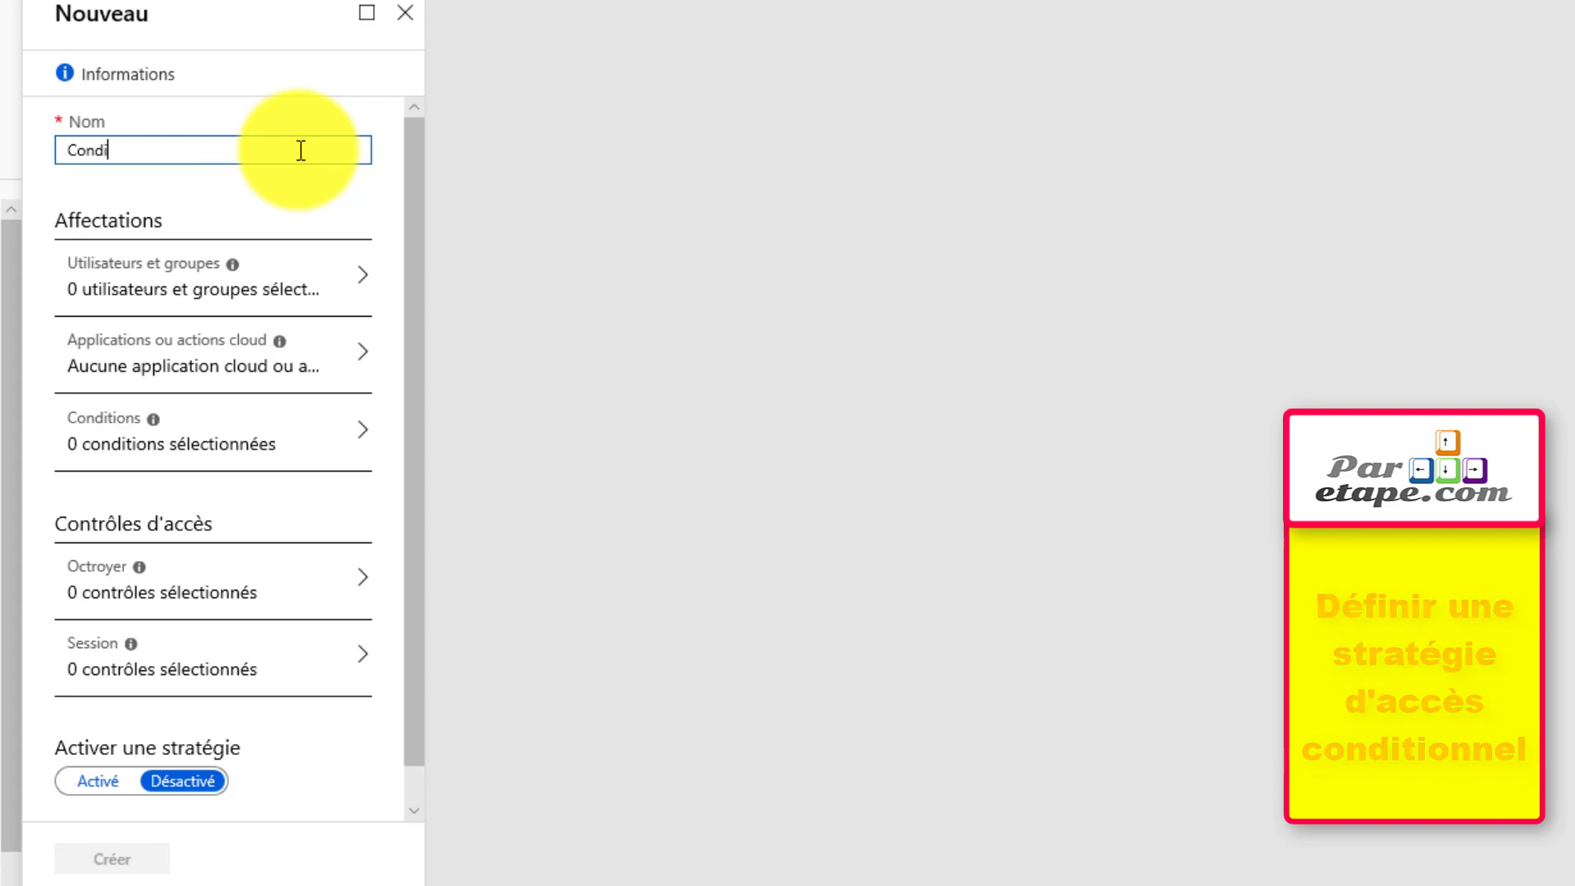
type("tion teams")
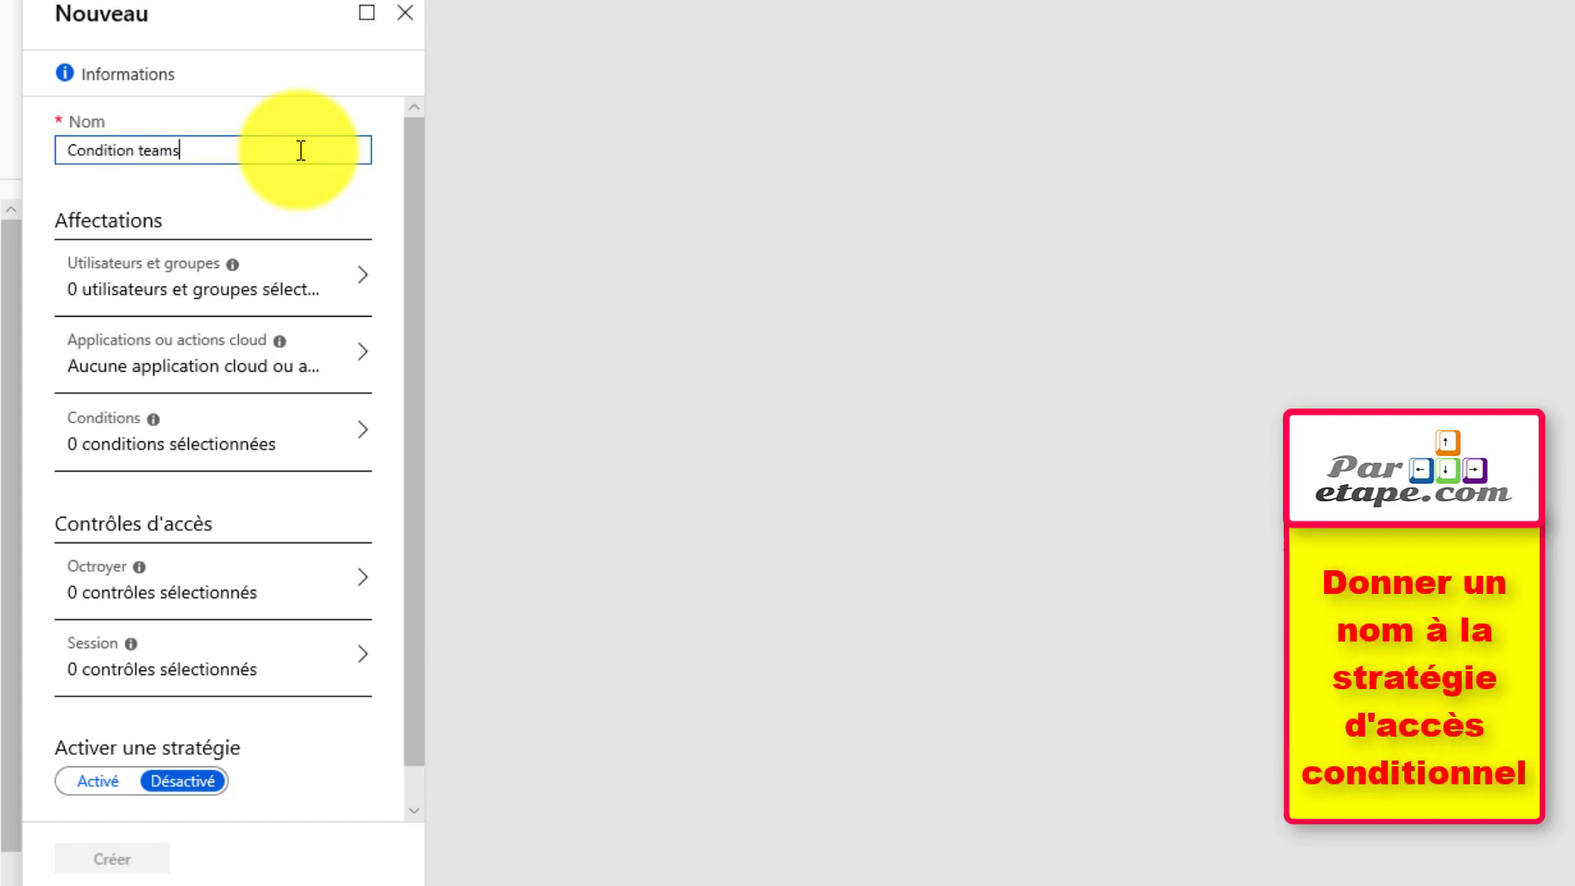
- Open the policy's user and group assignment and include all users (Tous les utilisateurs)
left_click(273, 292)
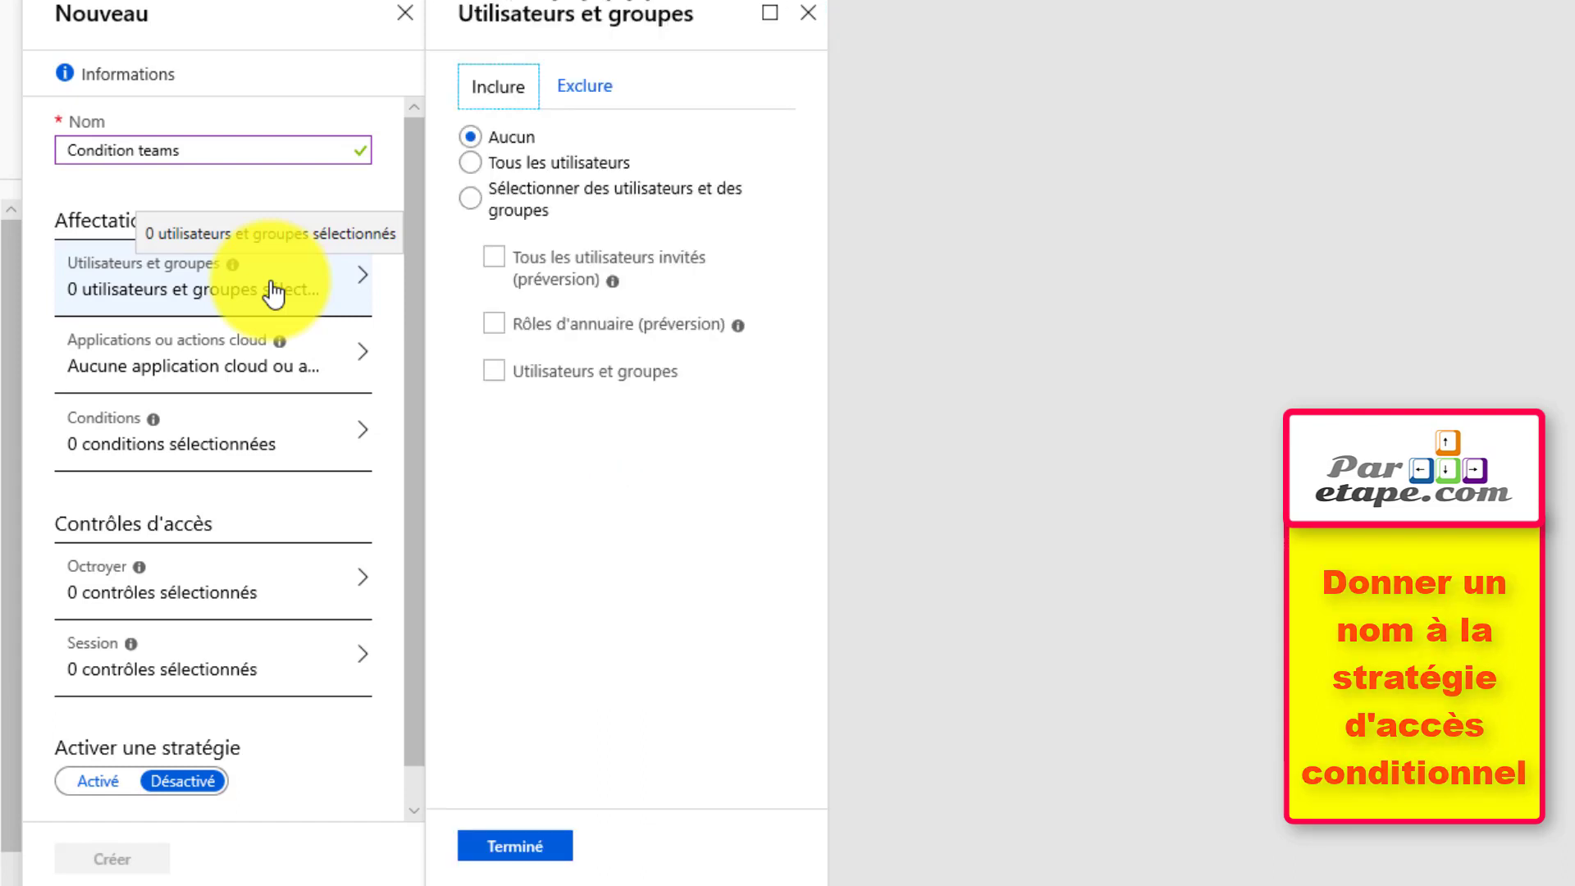
left_click(469, 164)
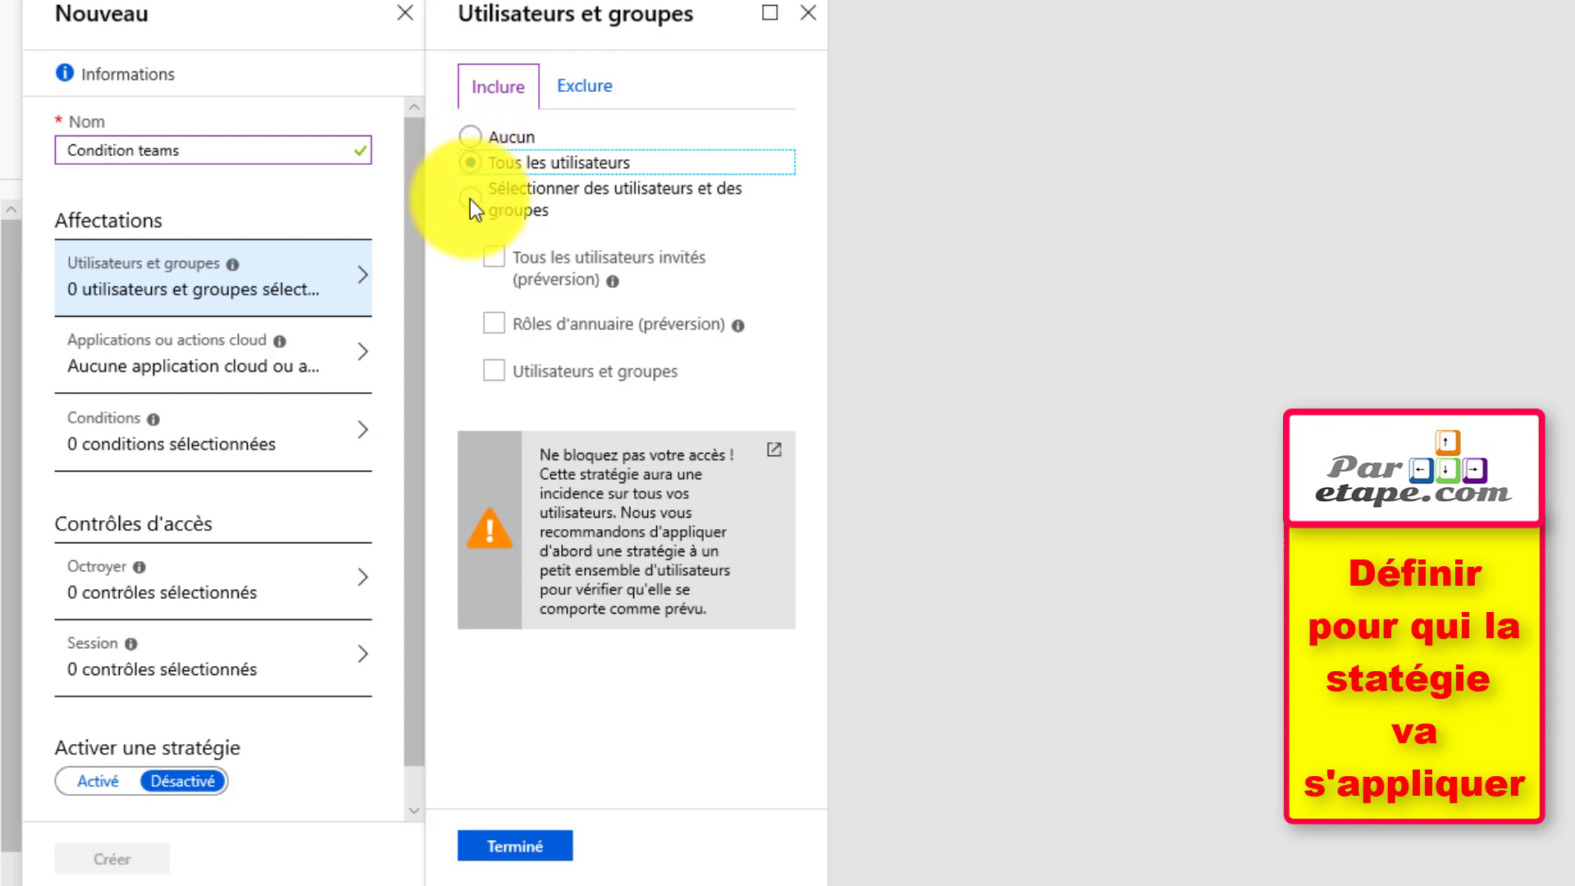
left_click(469, 198)
left_click(492, 370)
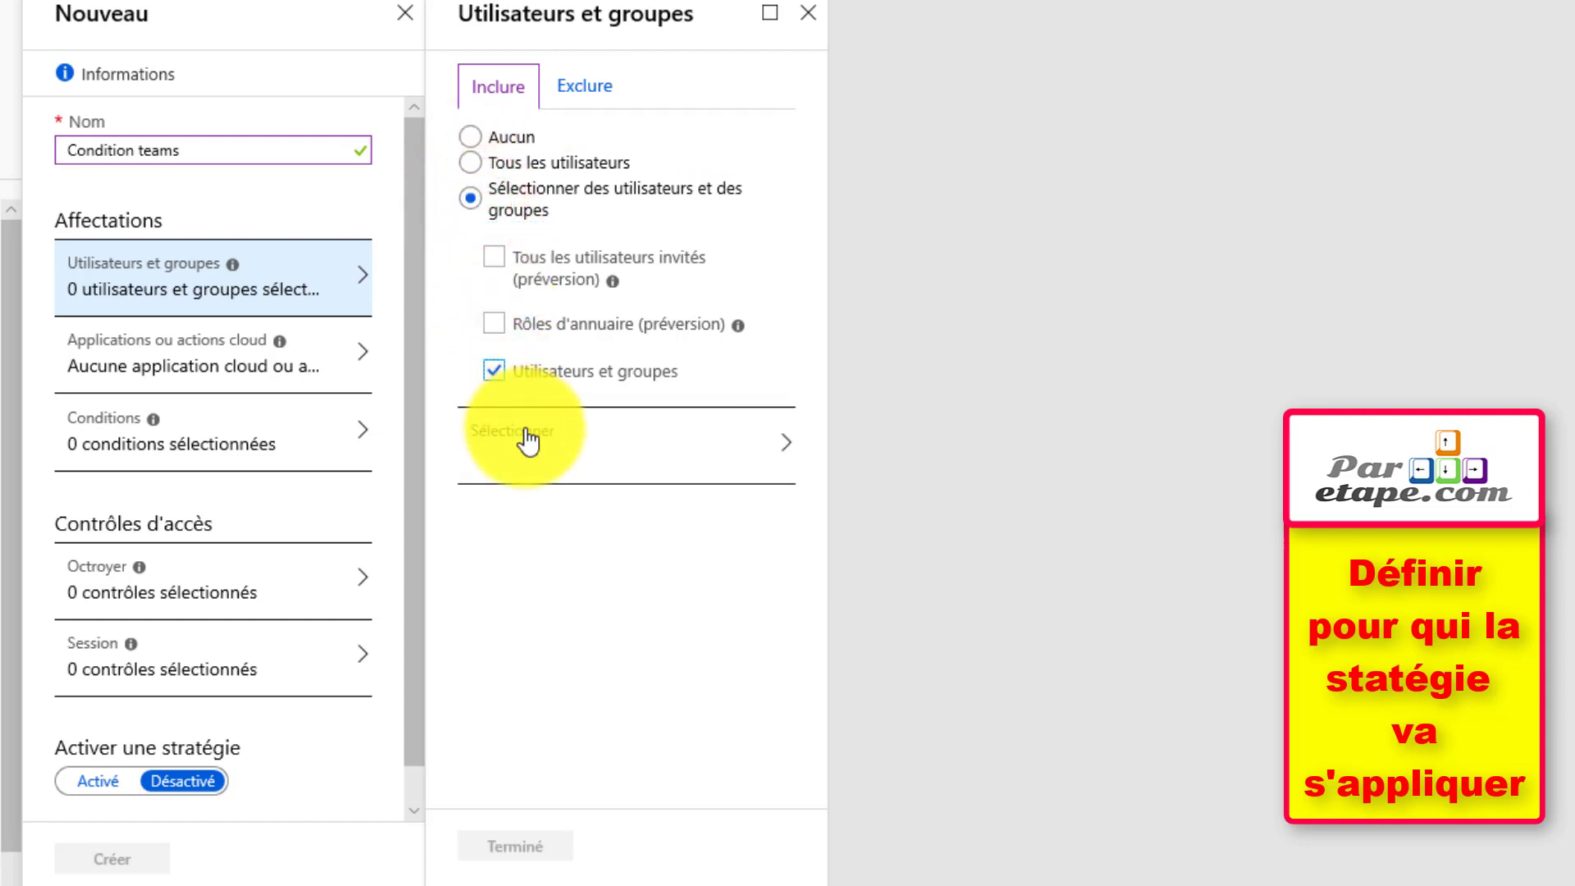
left_click(544, 449)
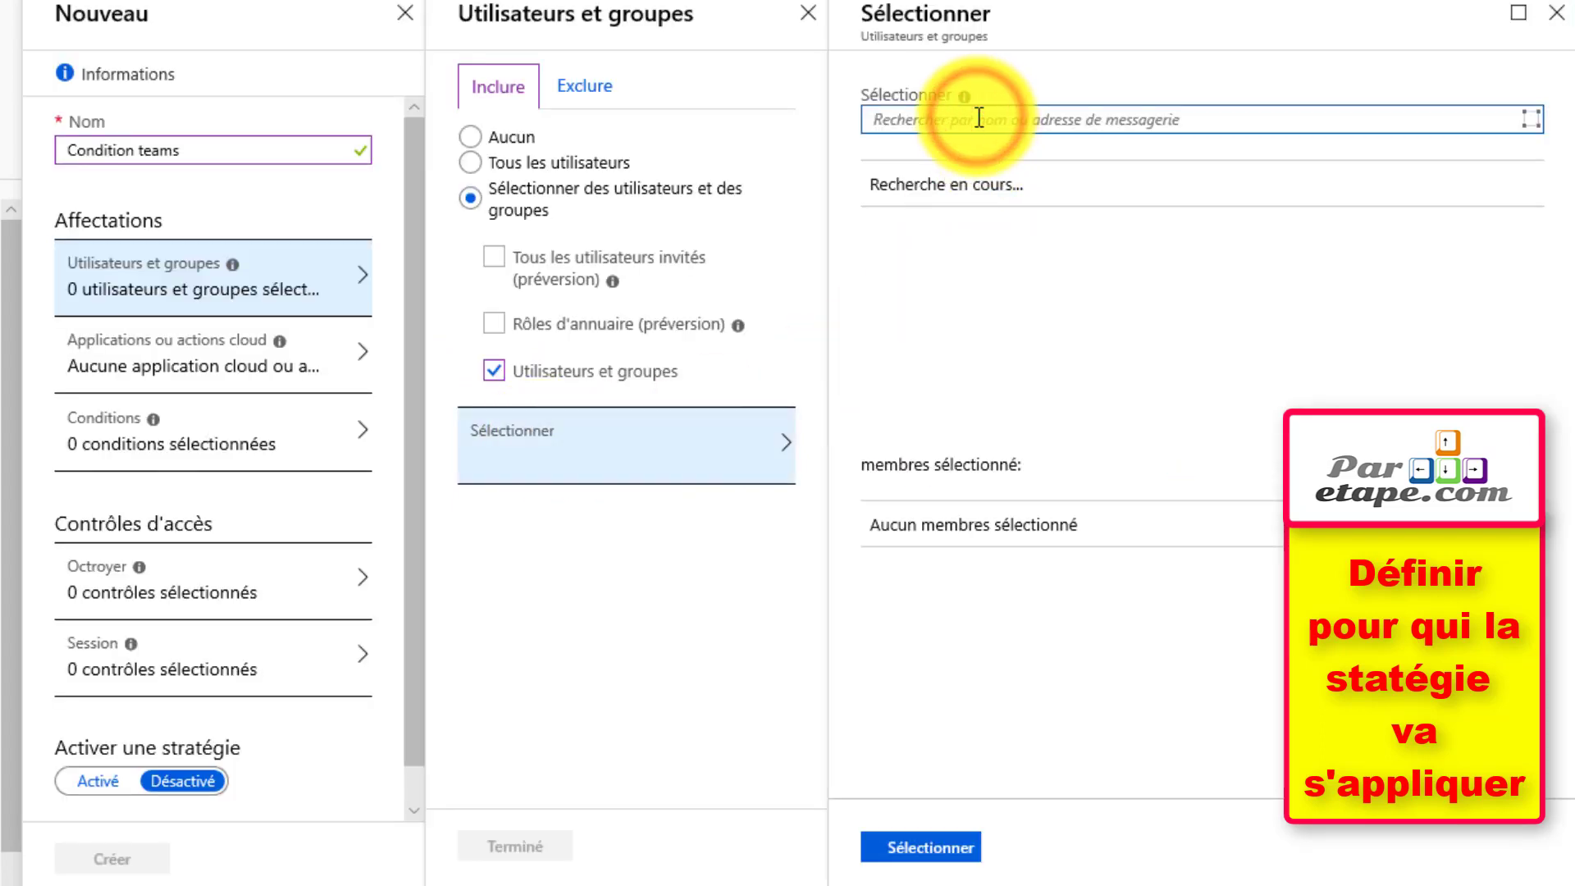
type("d")
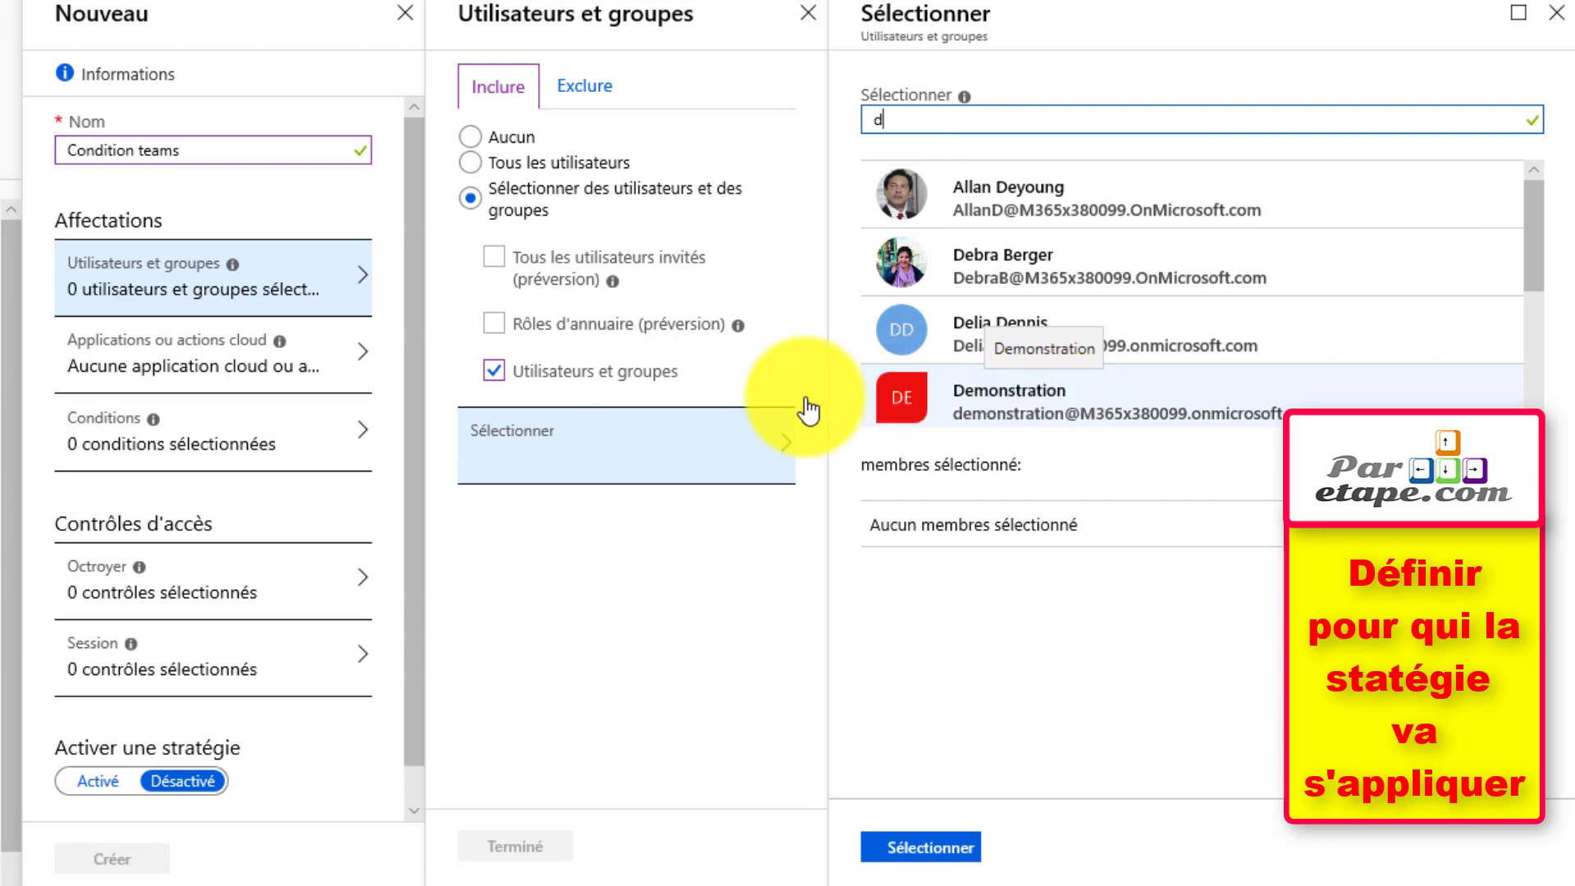
- Choose Tous les utilisateurs as the included users and confirm the policy's user assignment
left_click(469, 164)
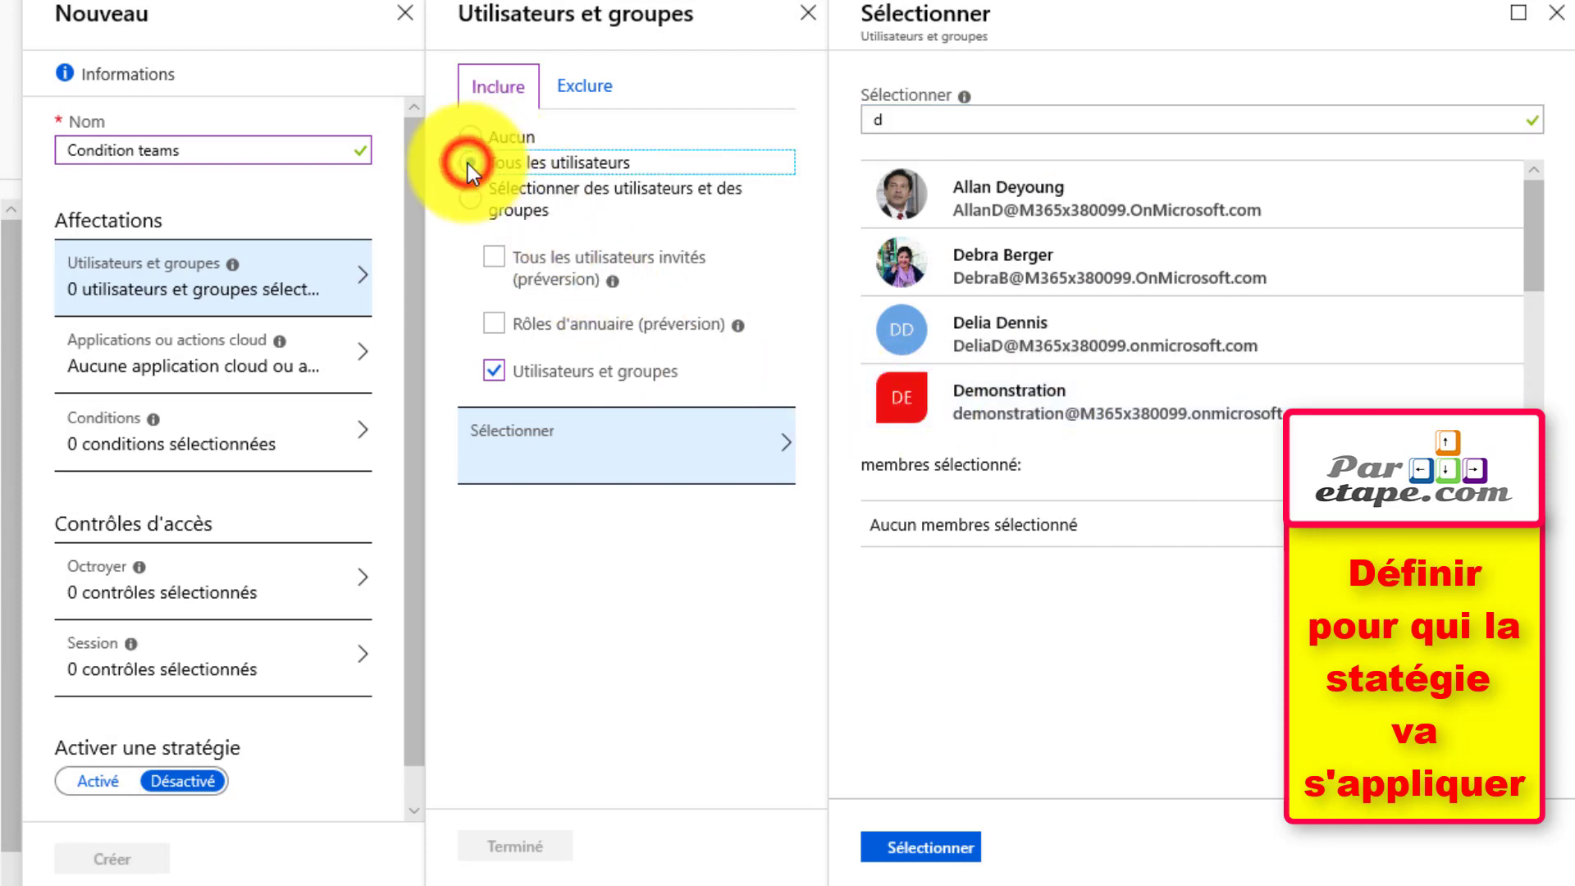
left_click(508, 849)
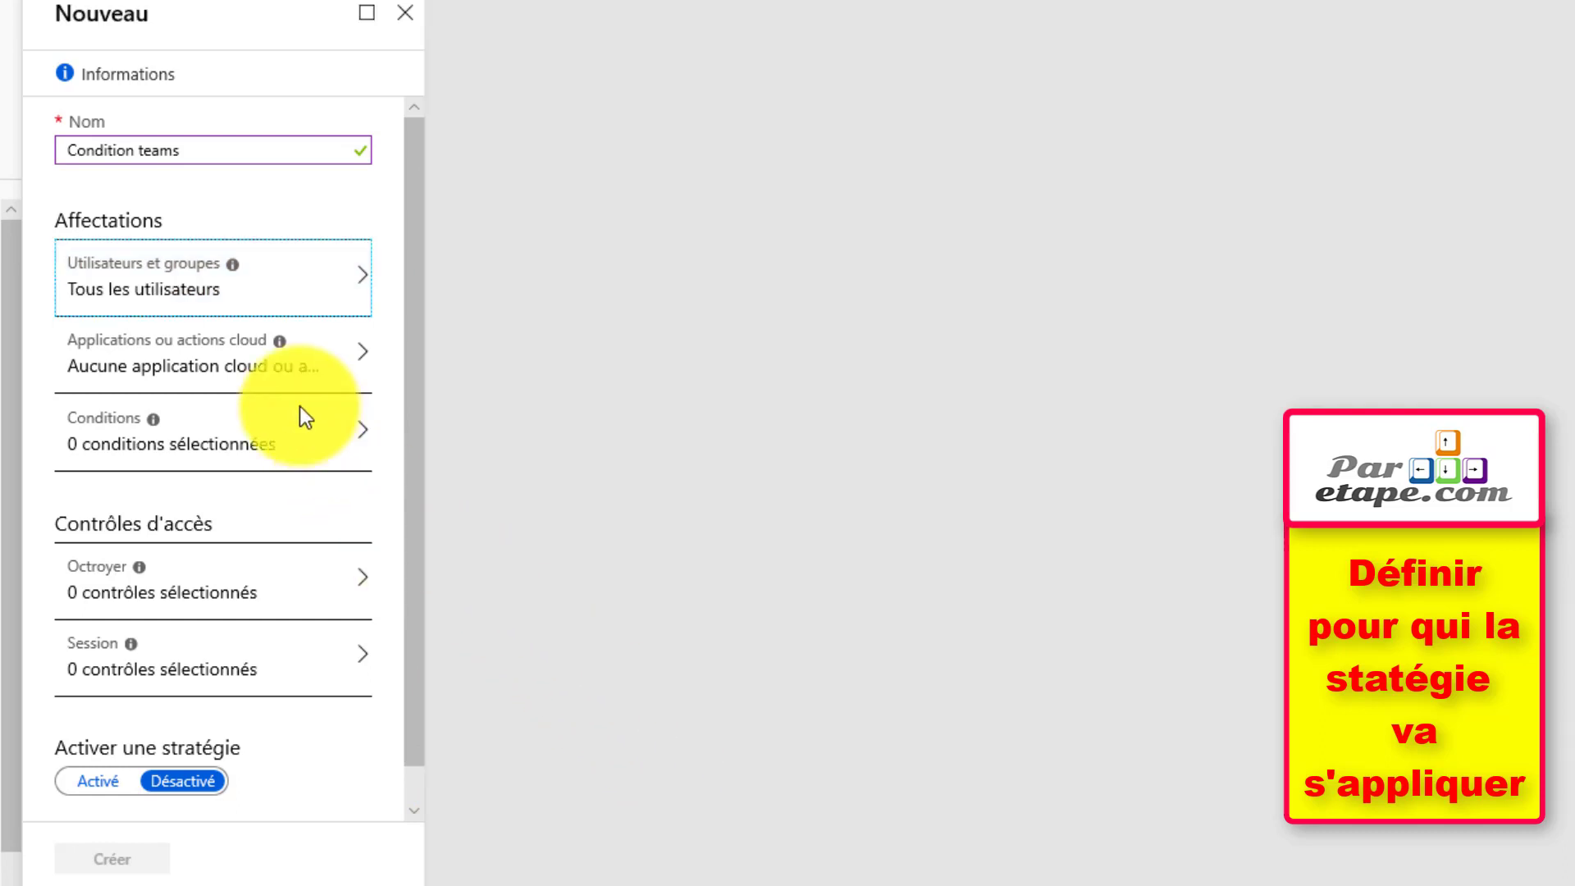
- Apply the policy to selected cloud applications, choosing Microsoft Teams as the included application, and confirm the assignment
left_click(226, 356)
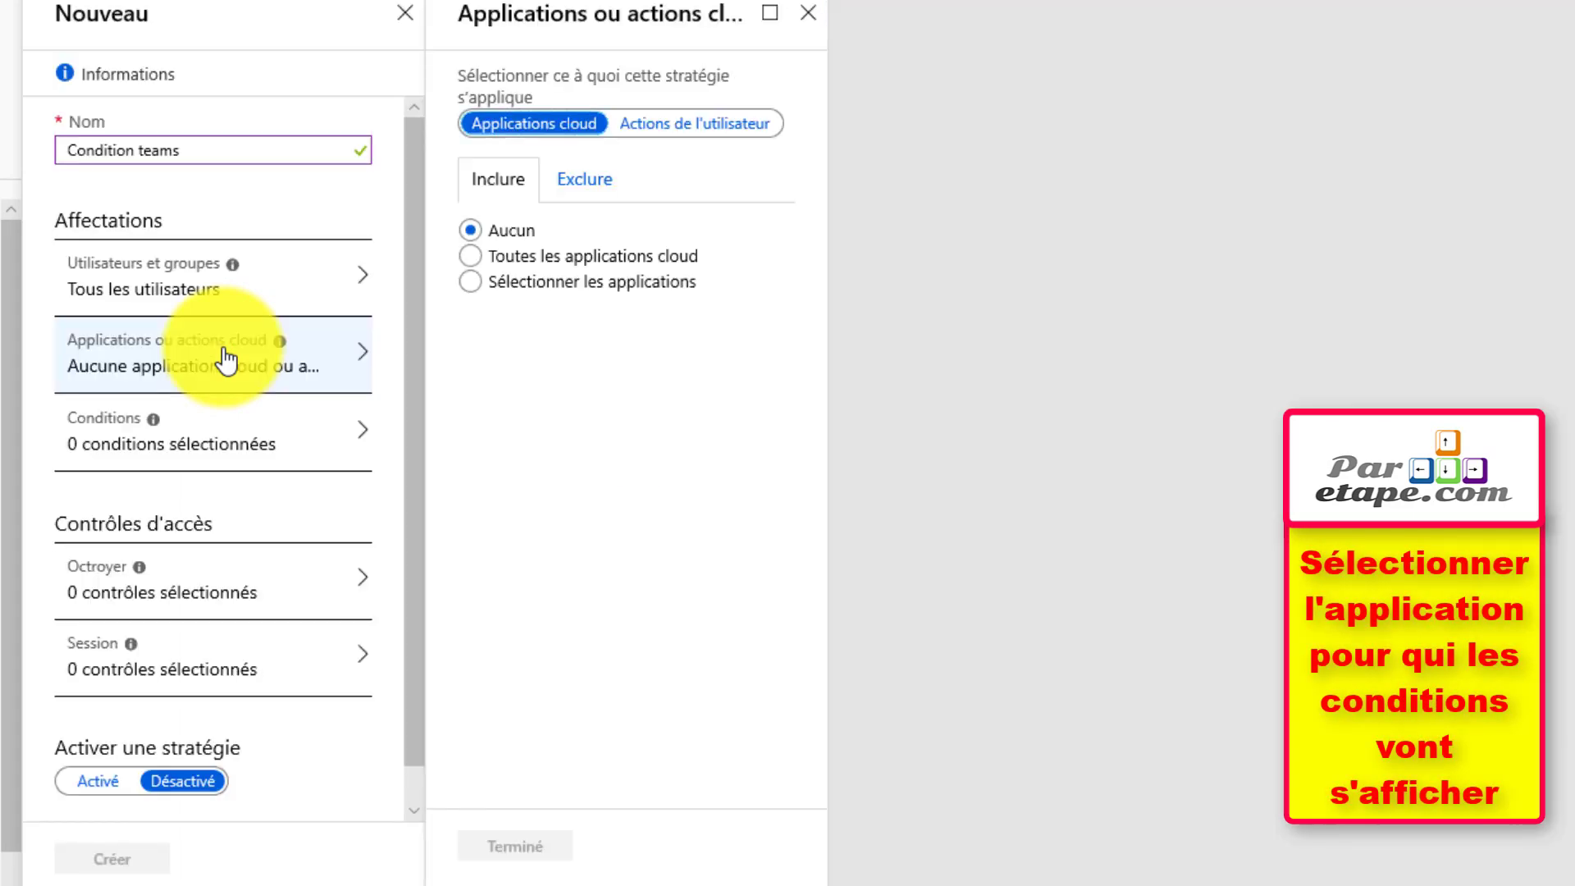
left_click(471, 284)
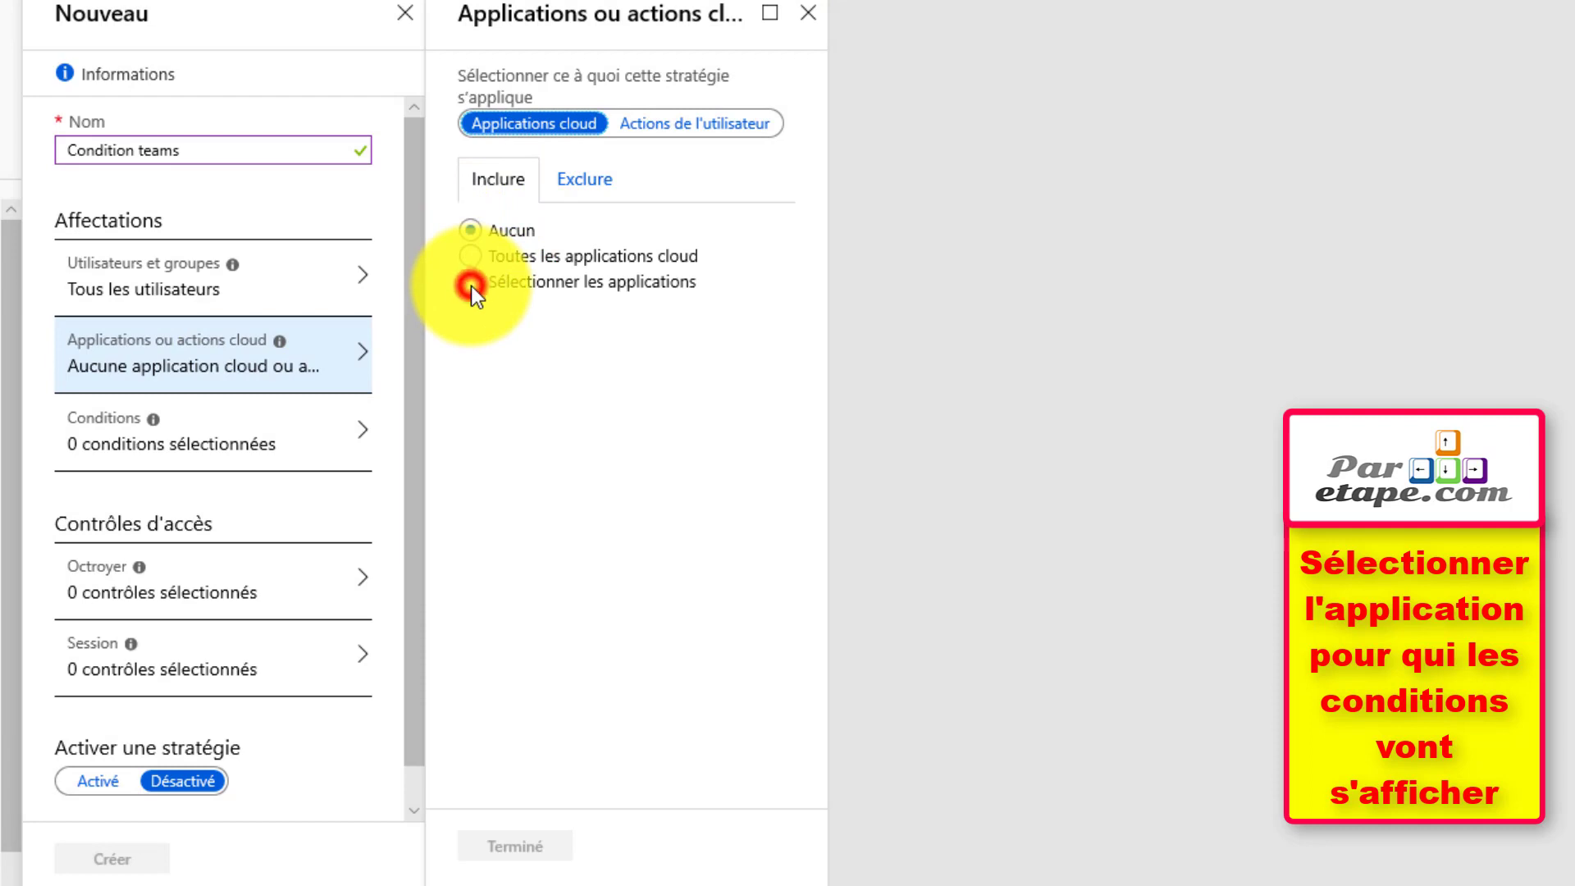
left_click(748, 361)
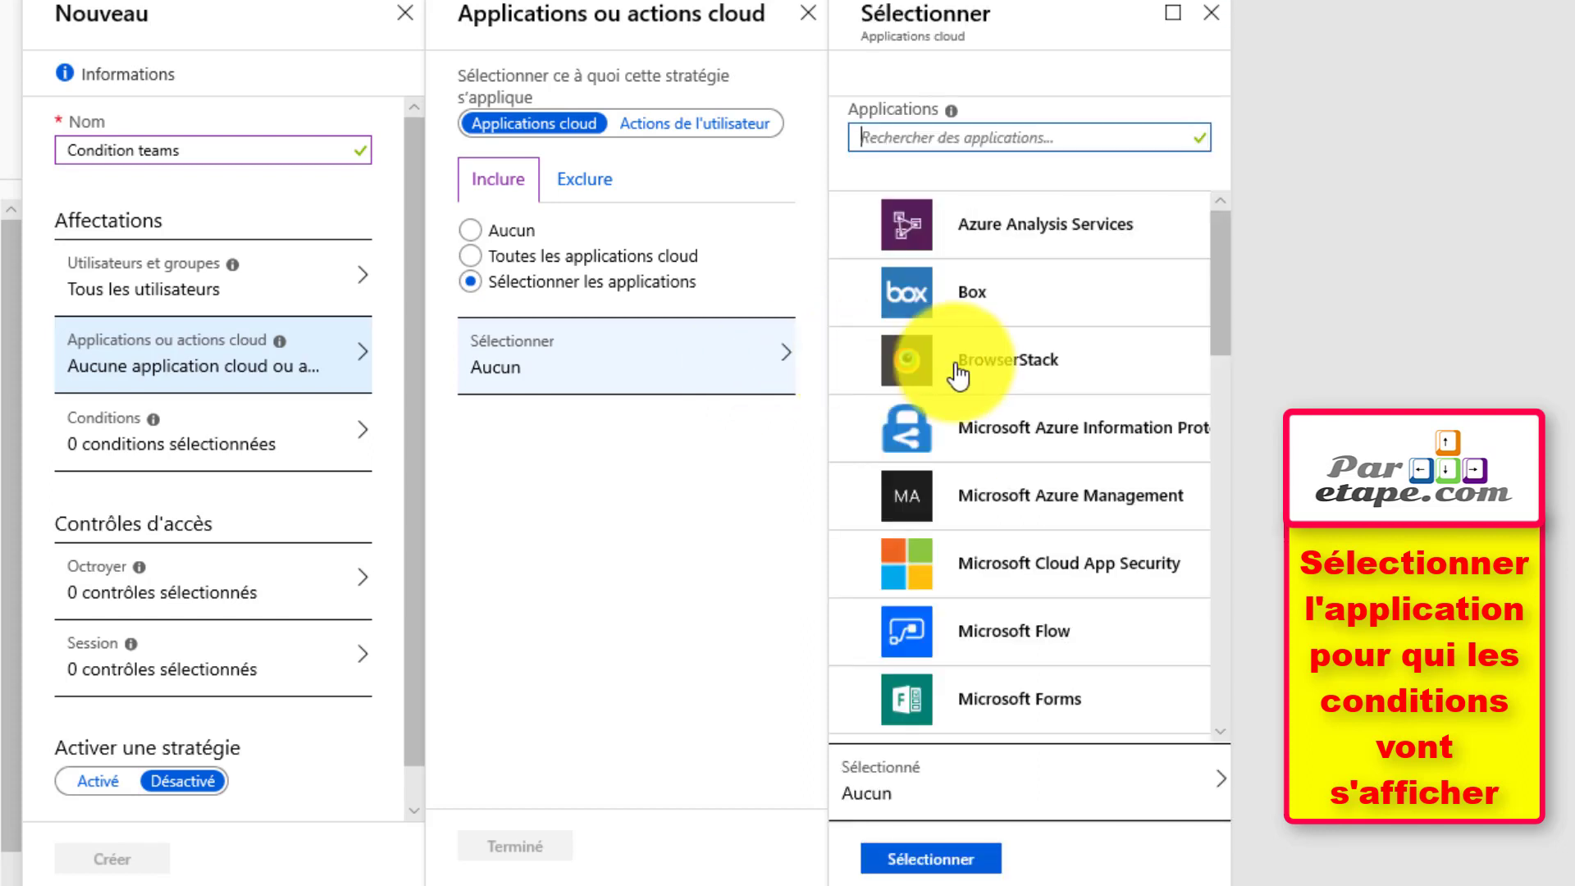
left_click_drag(1222, 259, 1207, 483)
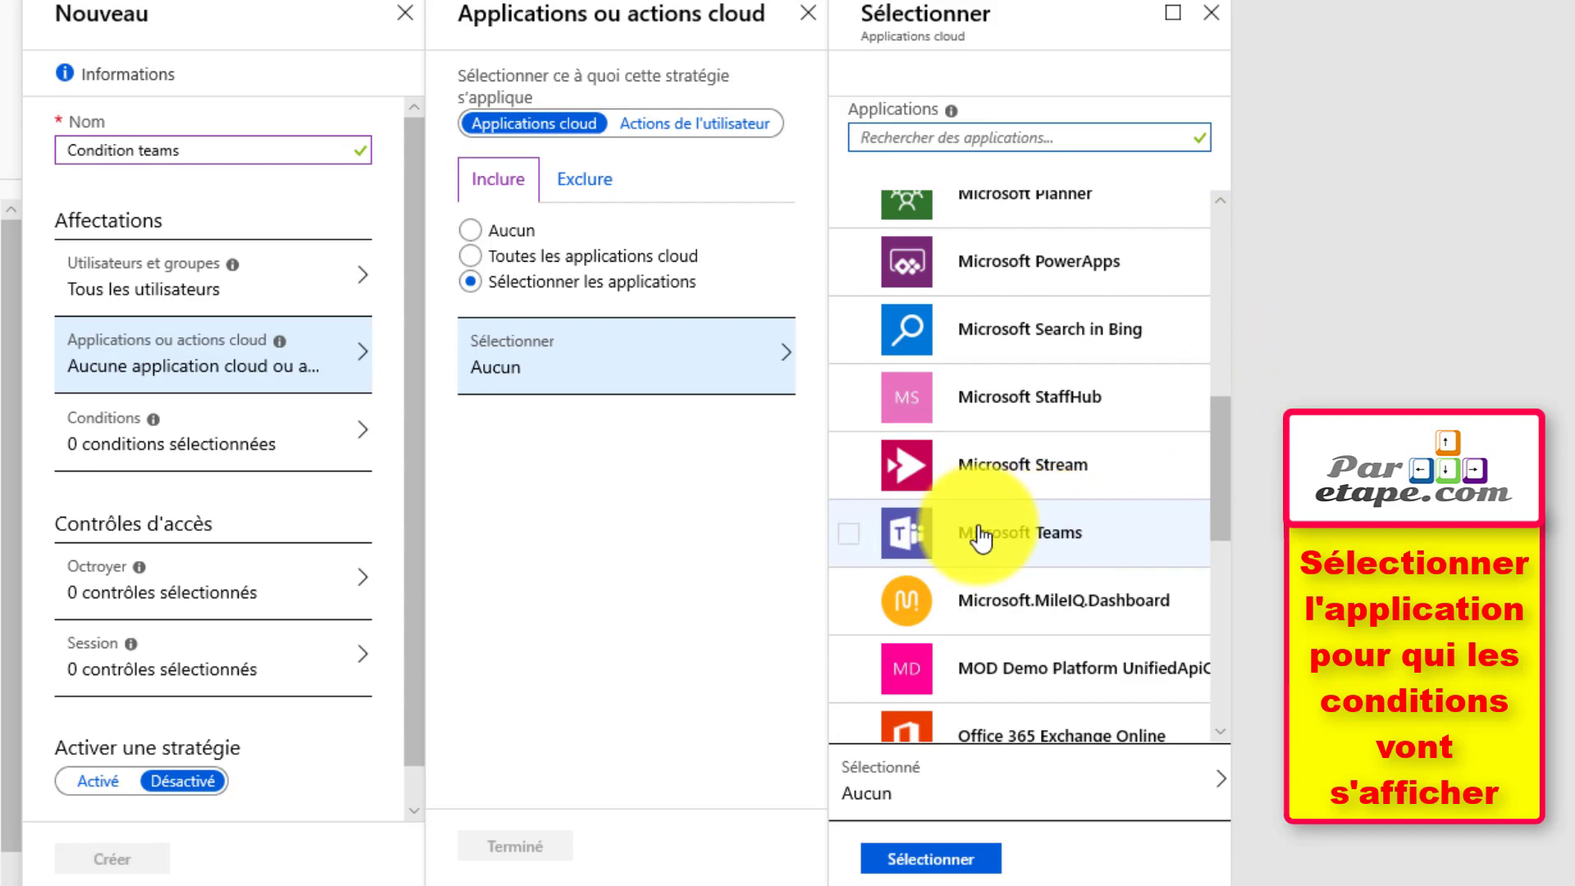
left_click(1012, 533)
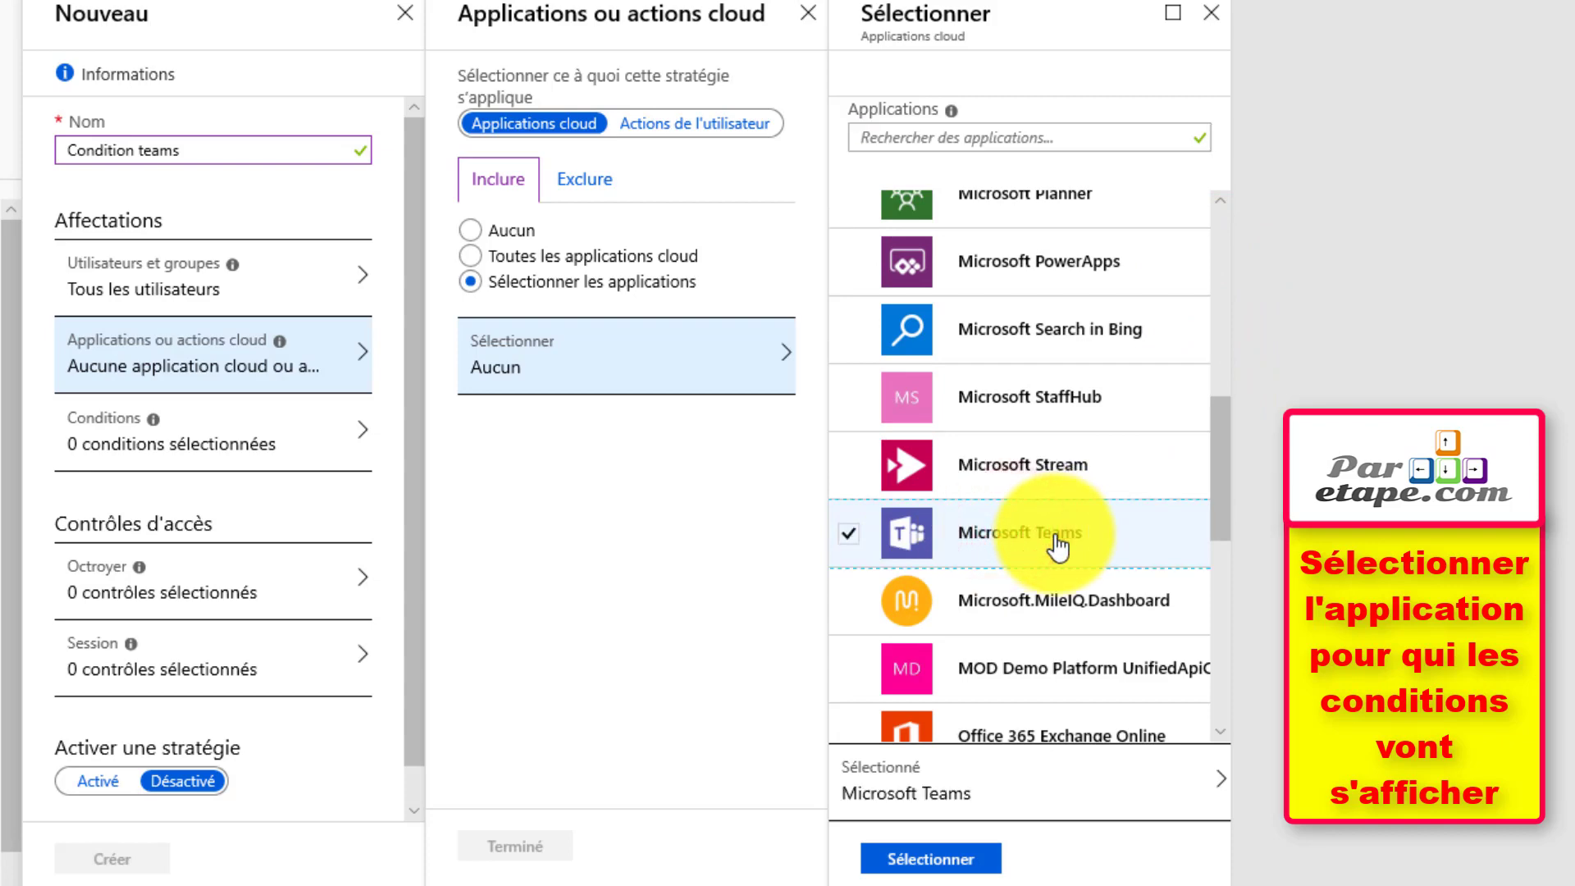
left_click(939, 854)
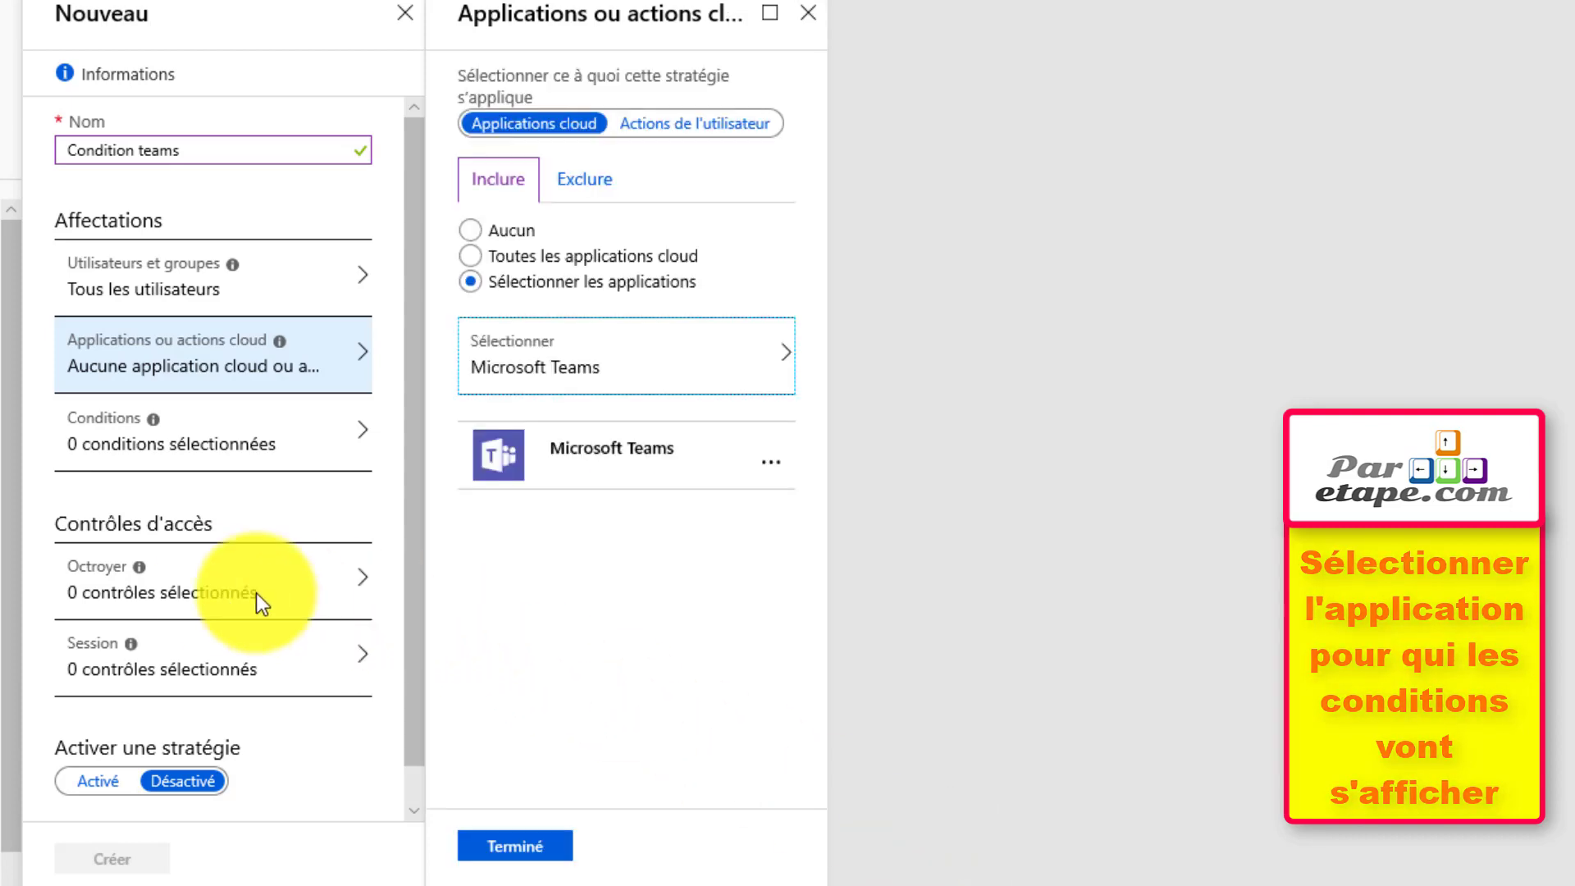
left_click(492, 849)
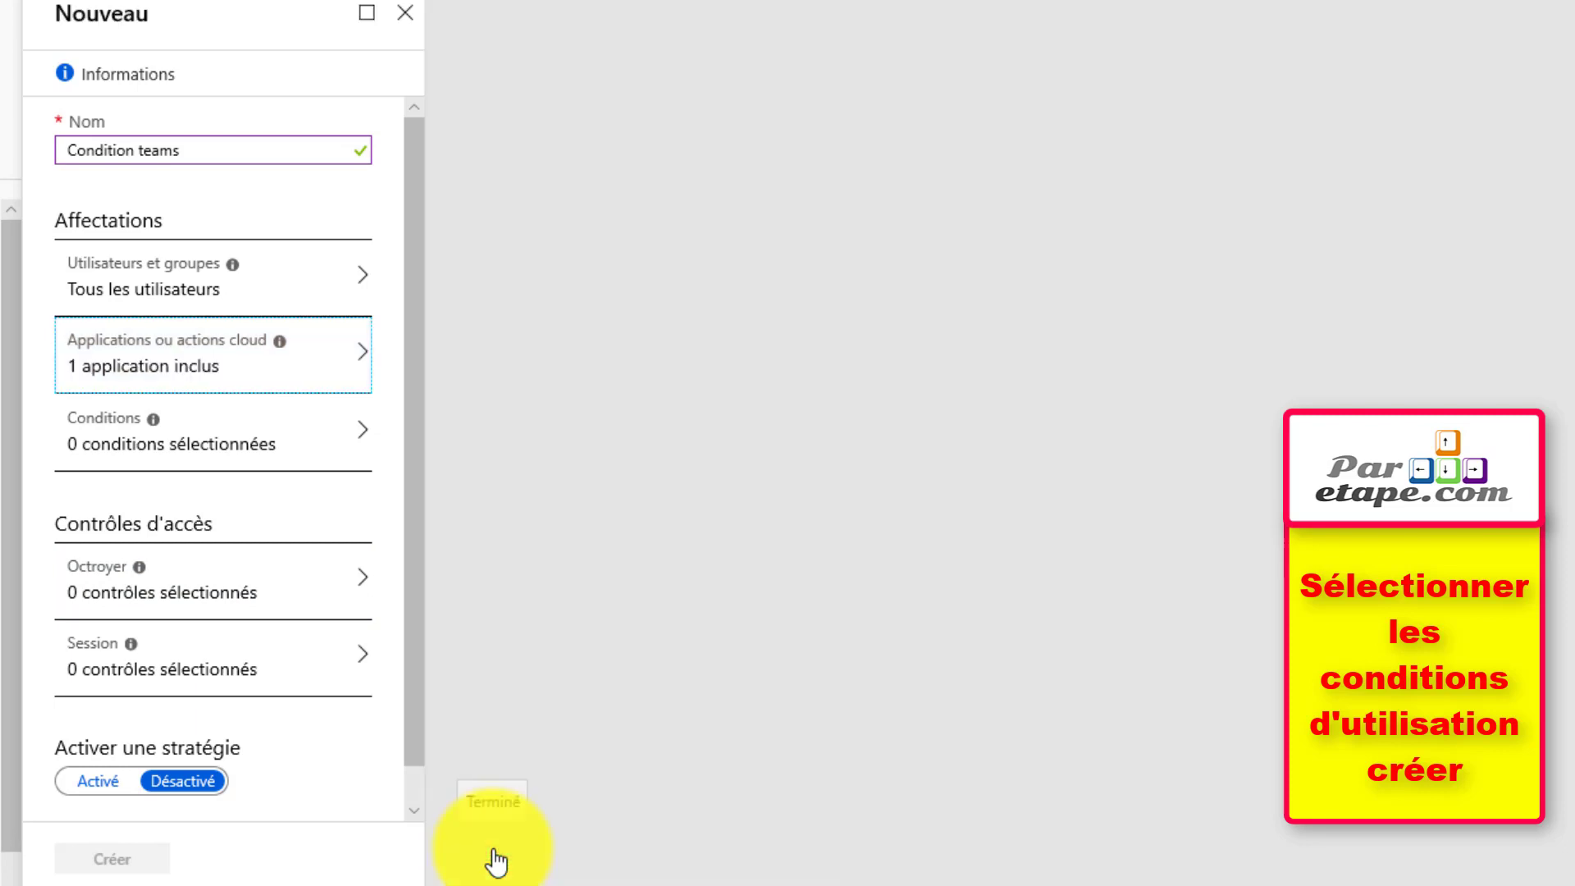
- Set the policy's grant controls to allow access with the "Conditions Paretape" terms of use required
left_click(249, 599)
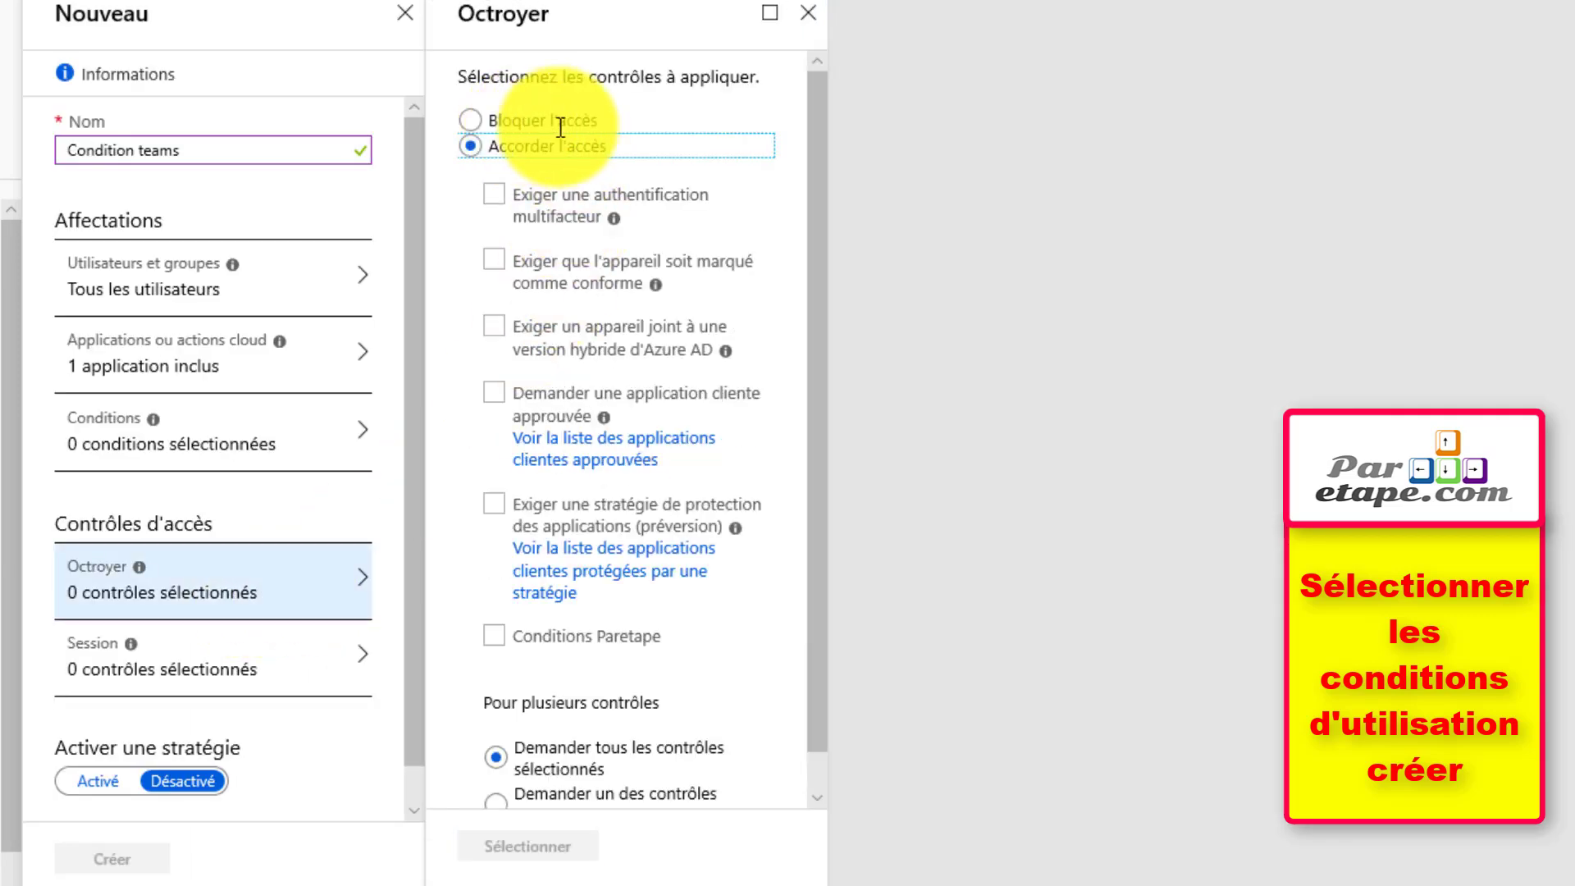
left_click(497, 640)
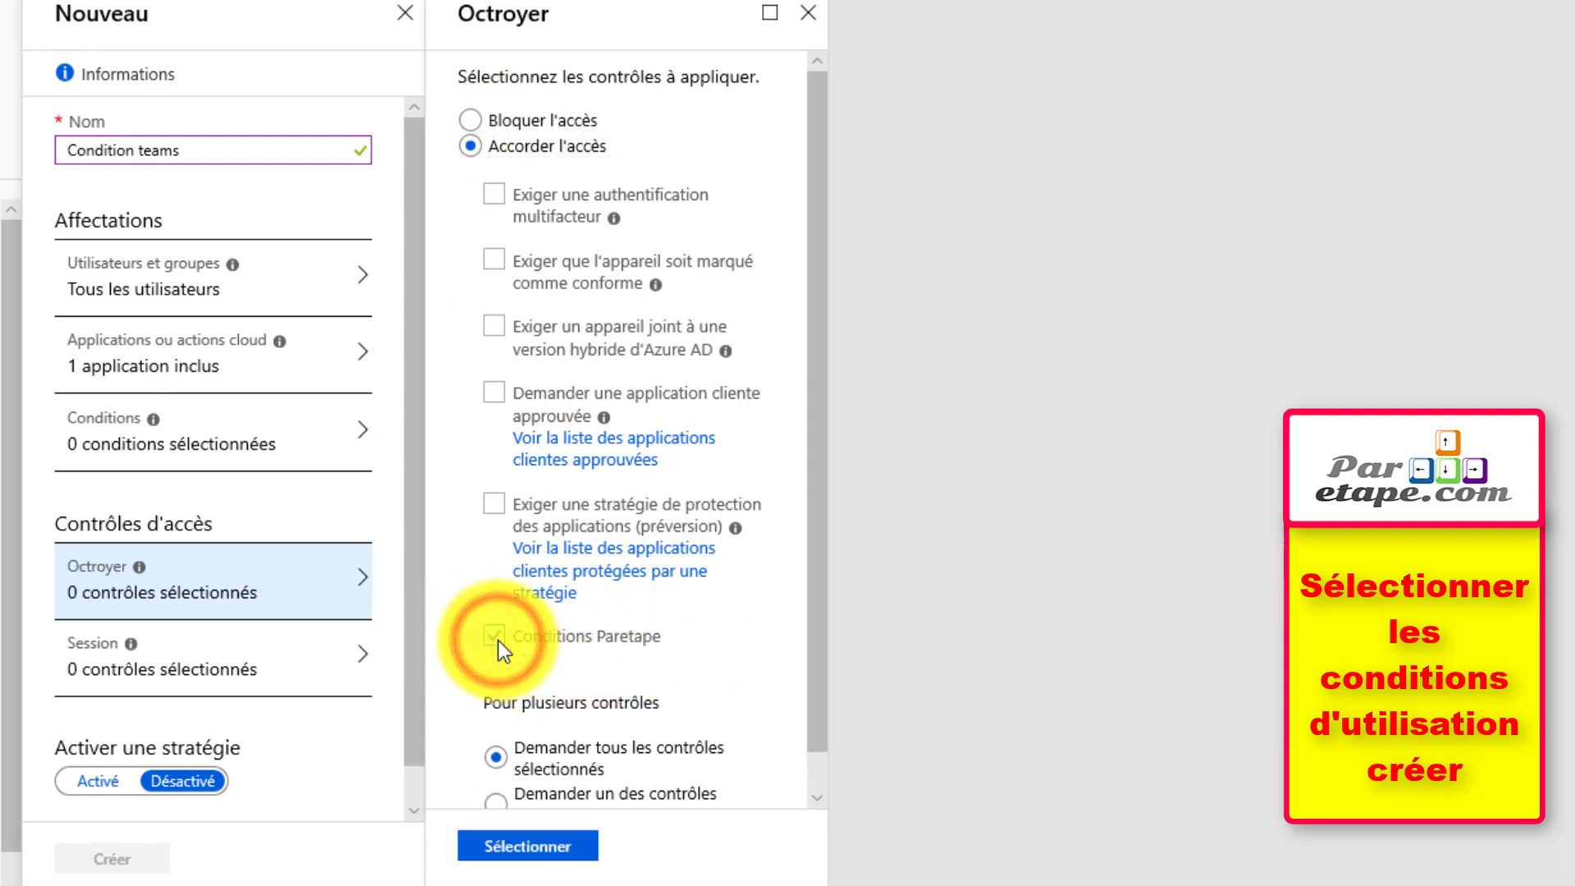
left_click(545, 849)
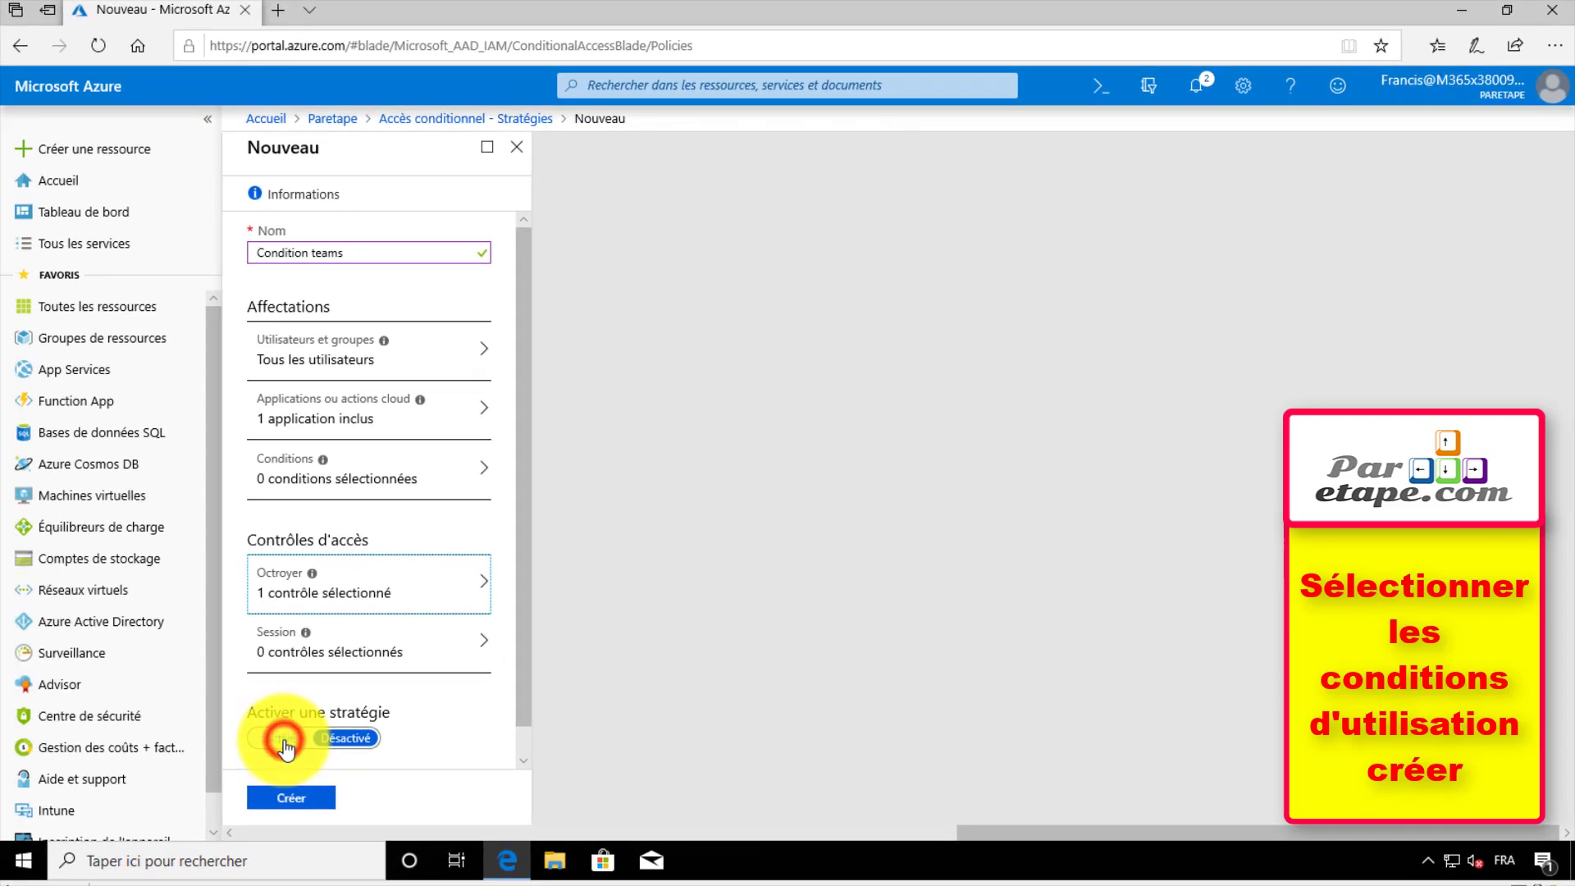
- Enable the "Condition teams" policy and create it
left_click(280, 738)
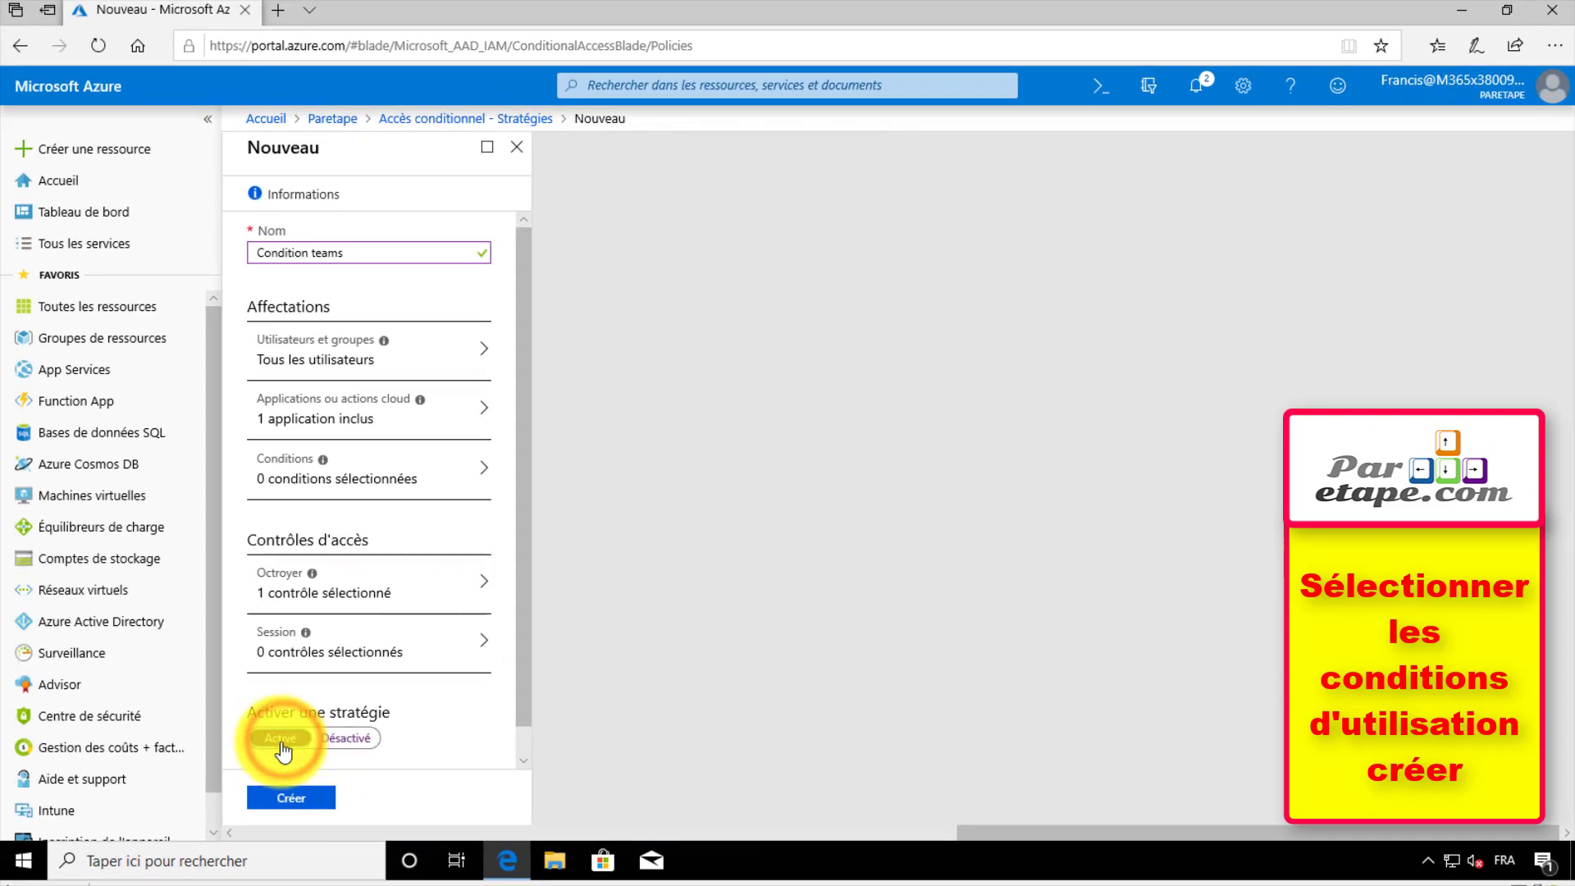
left_click(287, 798)
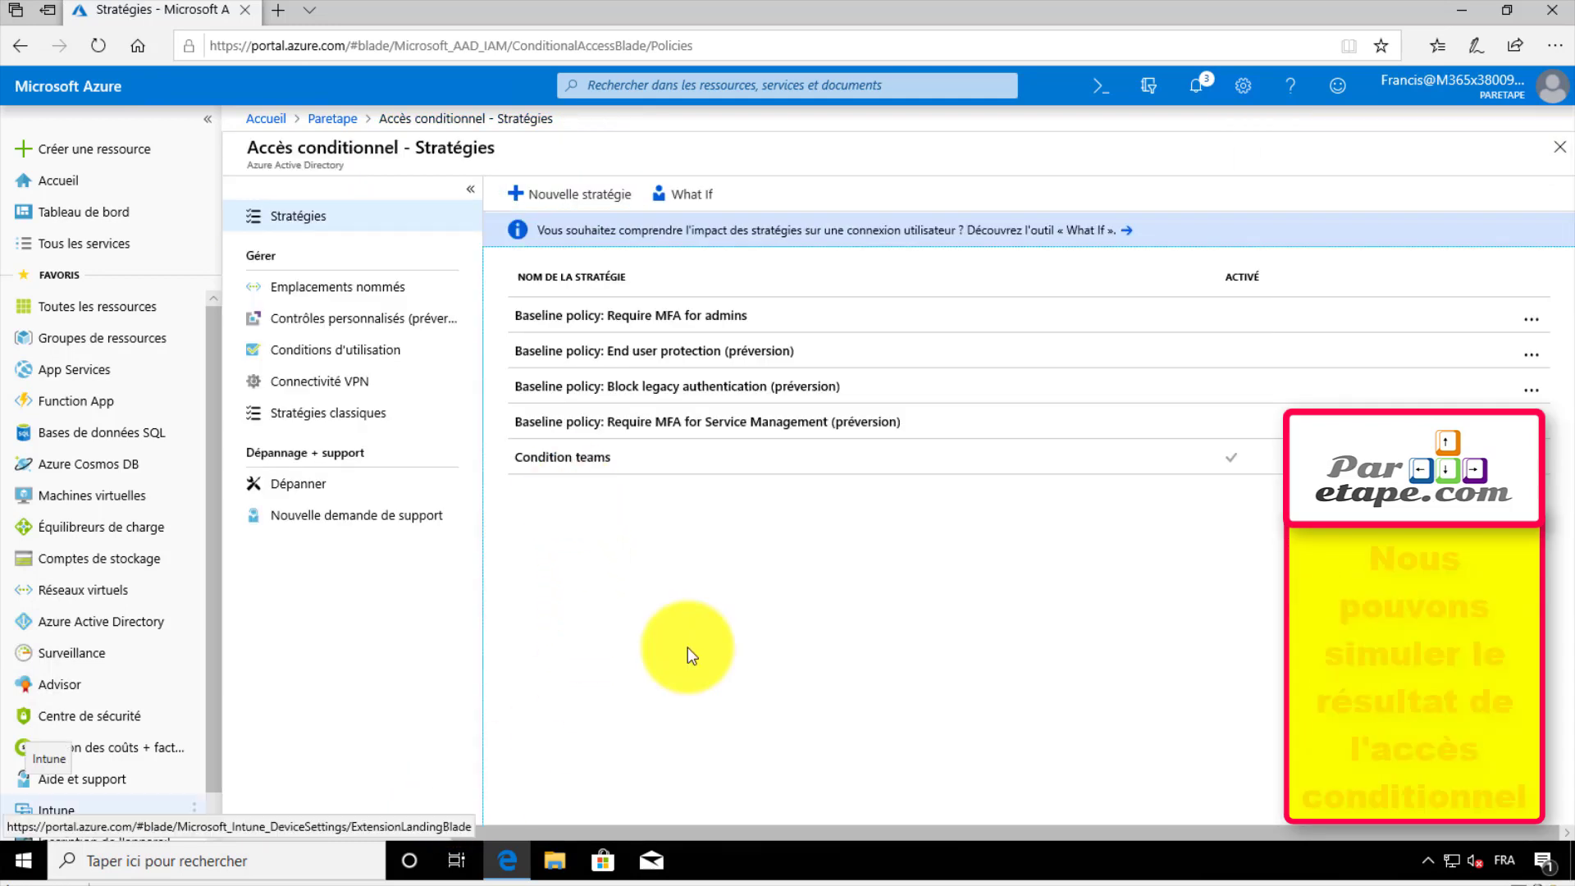
left_click(687, 648)
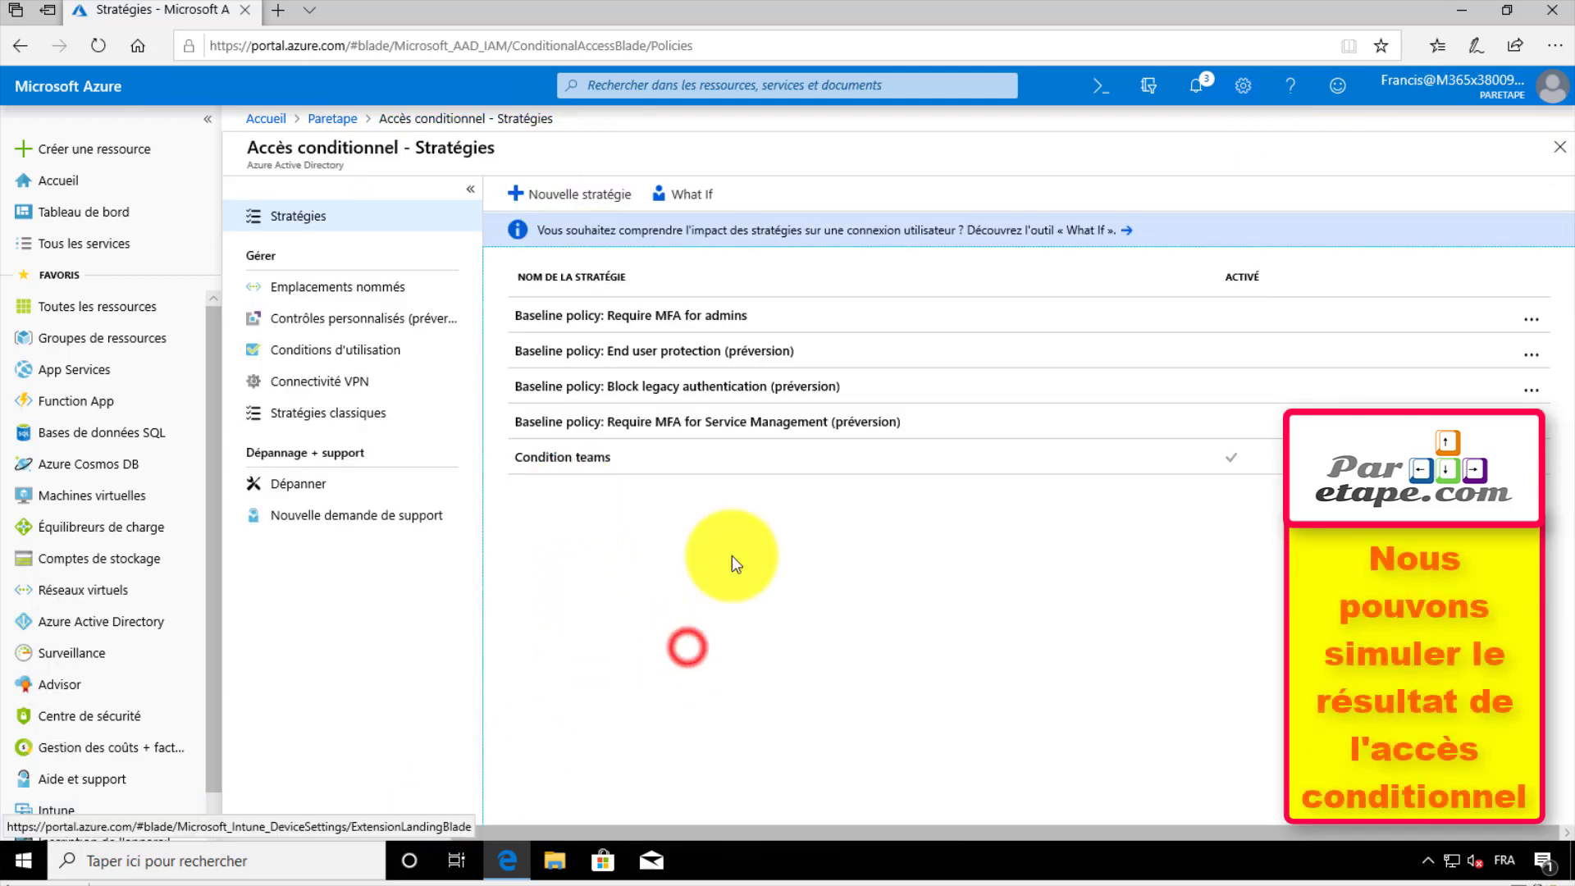
- Start a What If simulation and assign the test user found by searching for "utilisa"
left_click(691, 199)
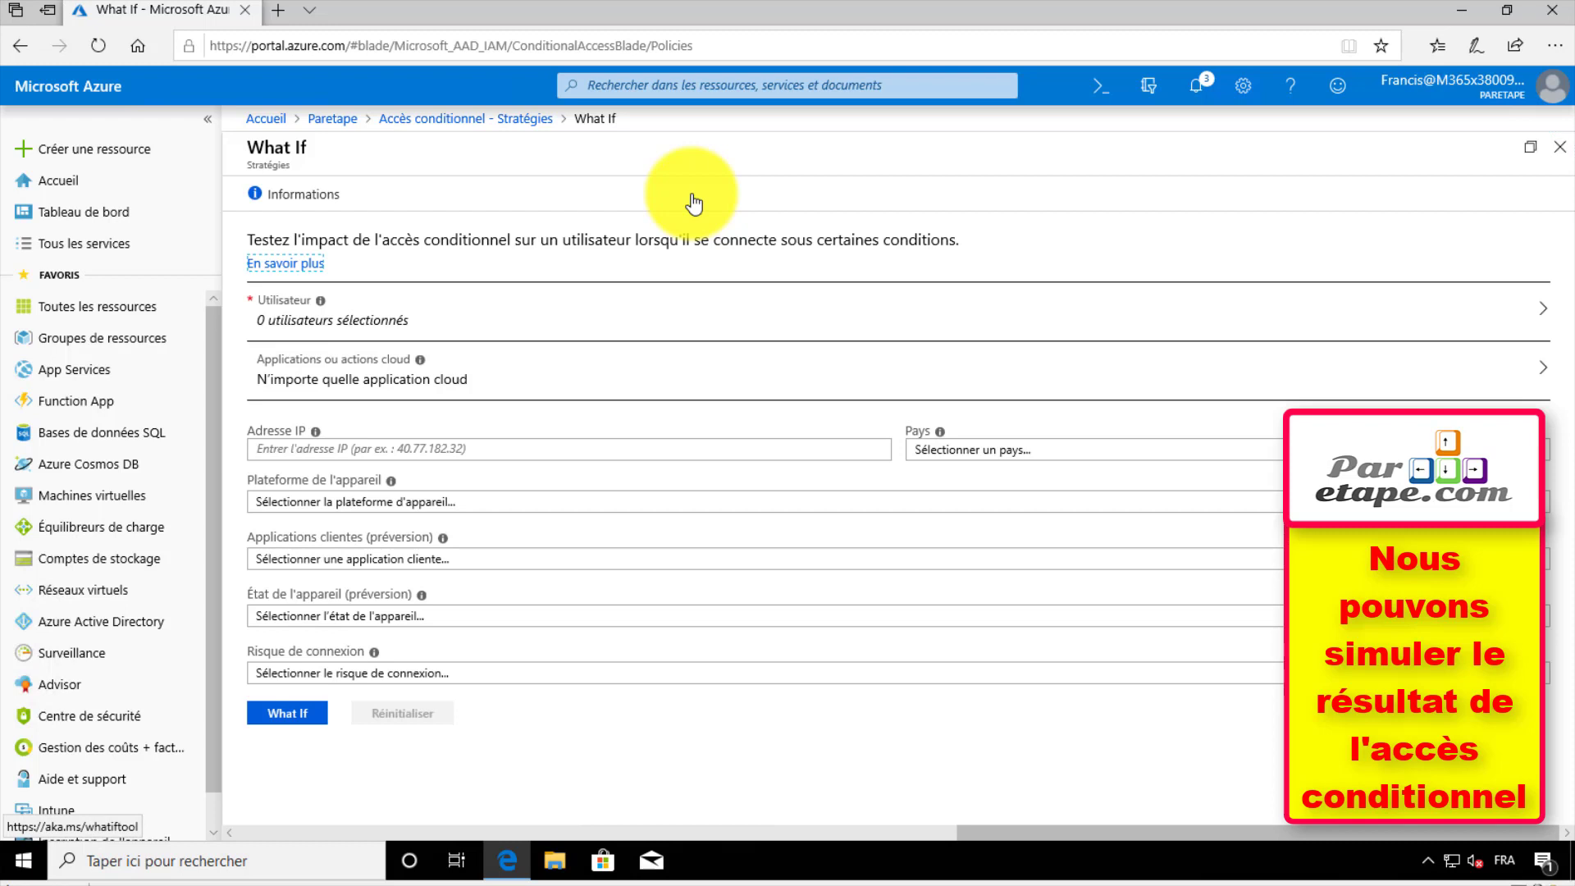
left_click(332, 310)
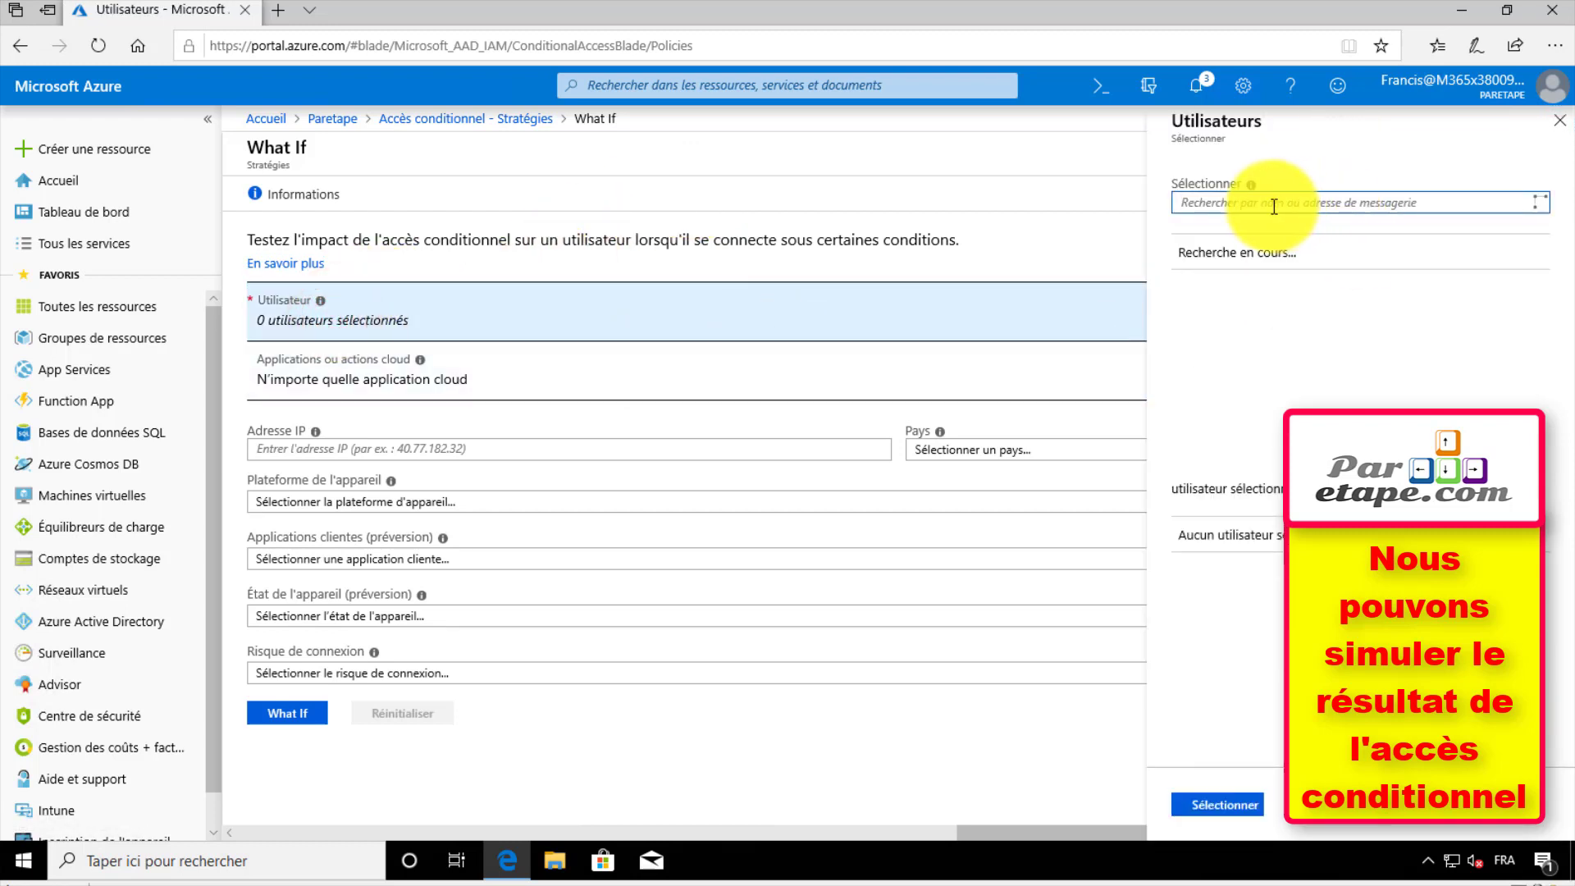
type("utilisa")
left_click(1294, 285)
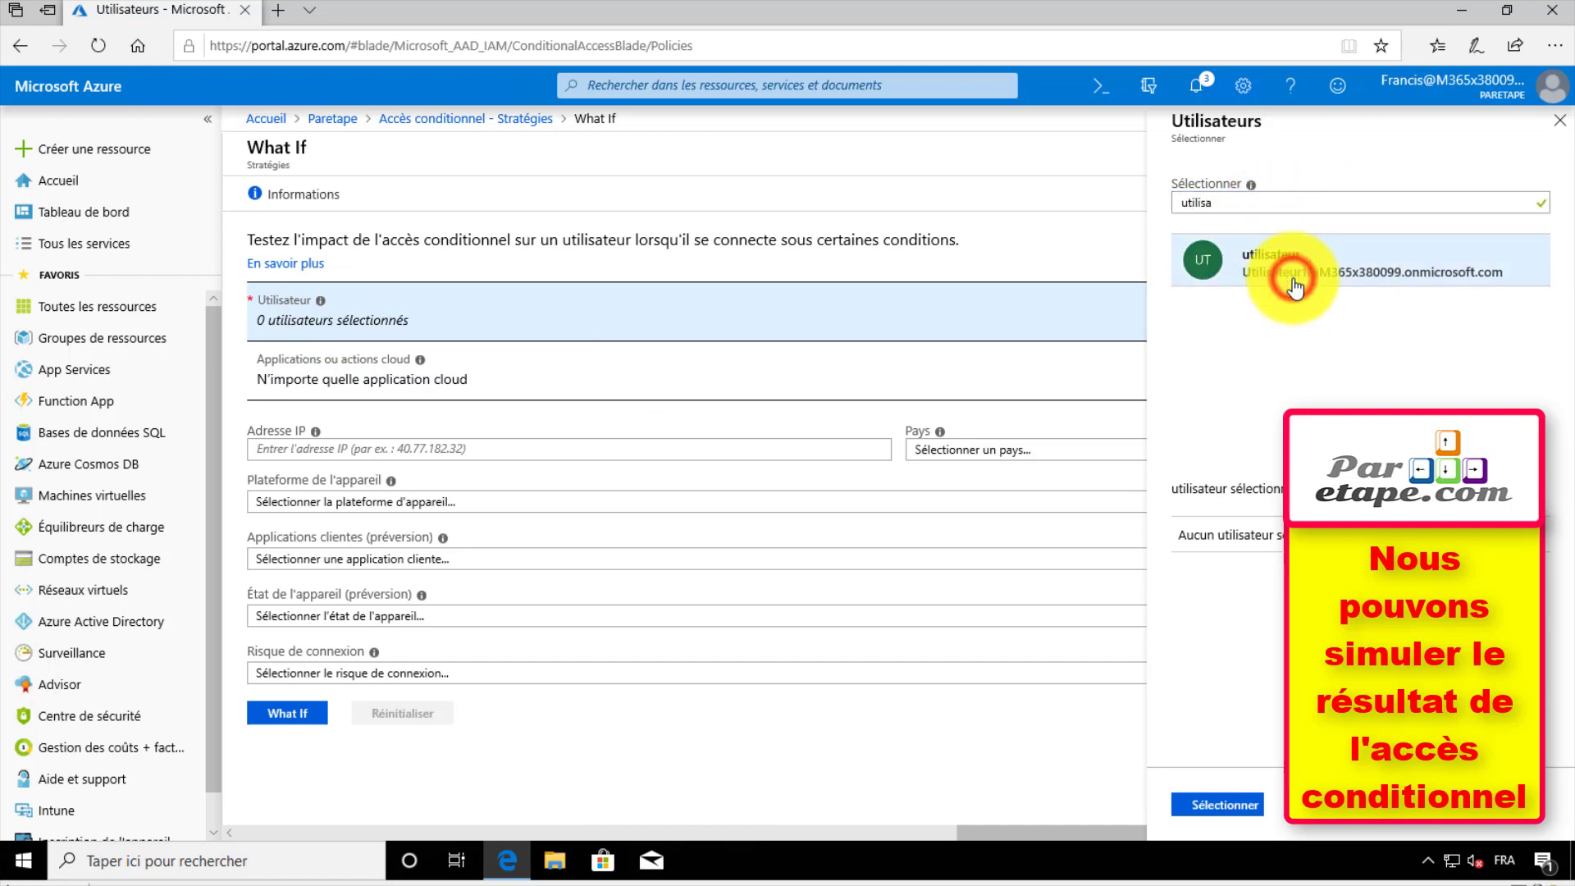
left_click(1234, 804)
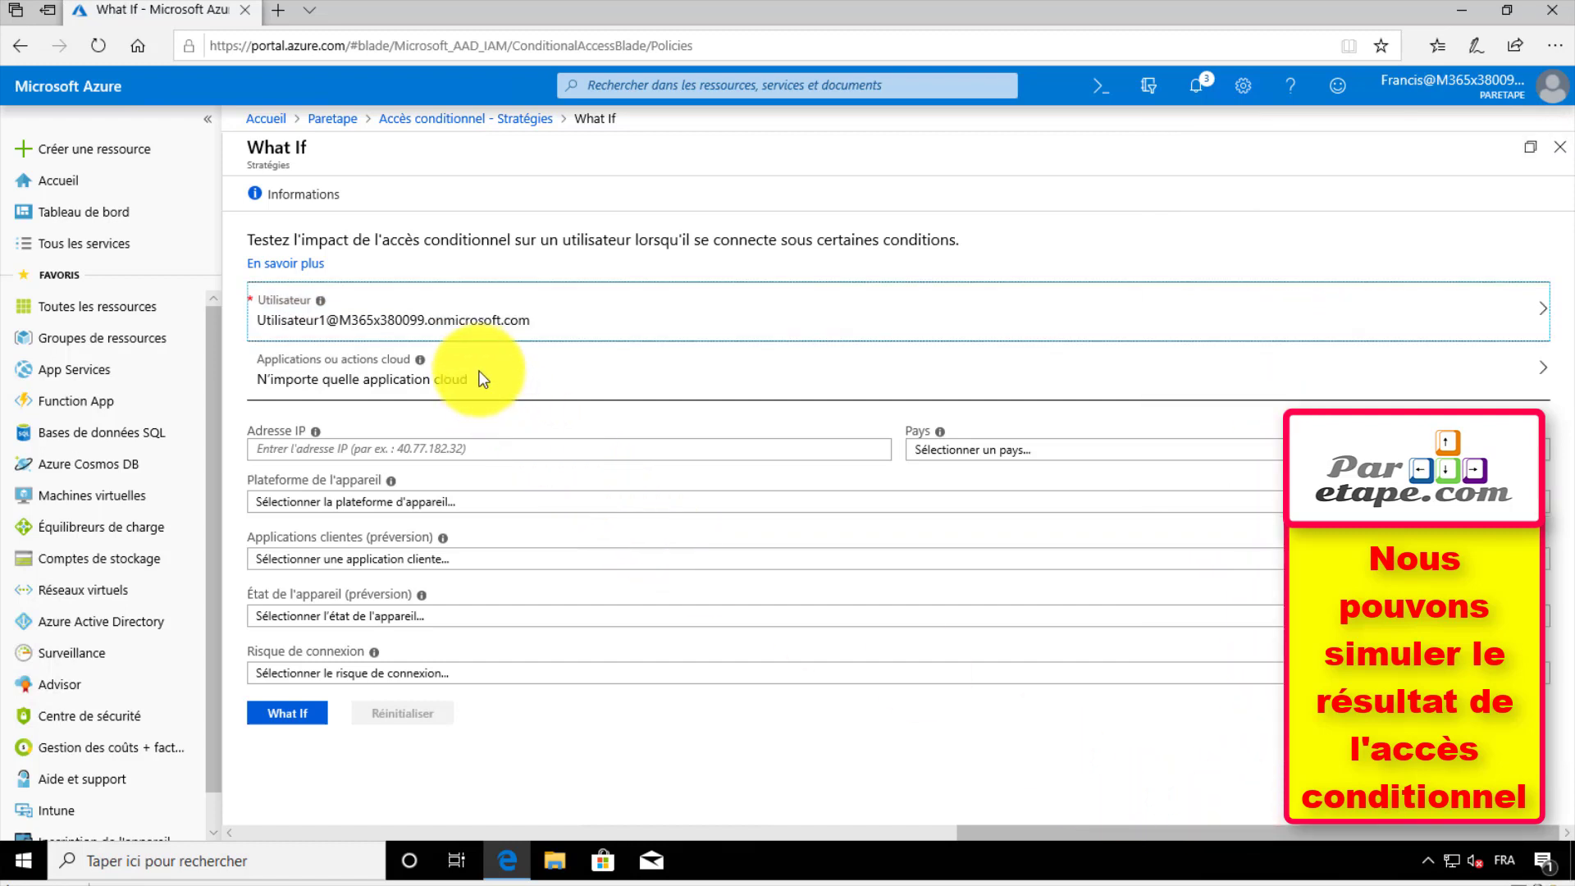
- Limit the simulation to selected cloud applications, choosing Box and Microsoft Teams, and confirm the choice
left_click(481, 379)
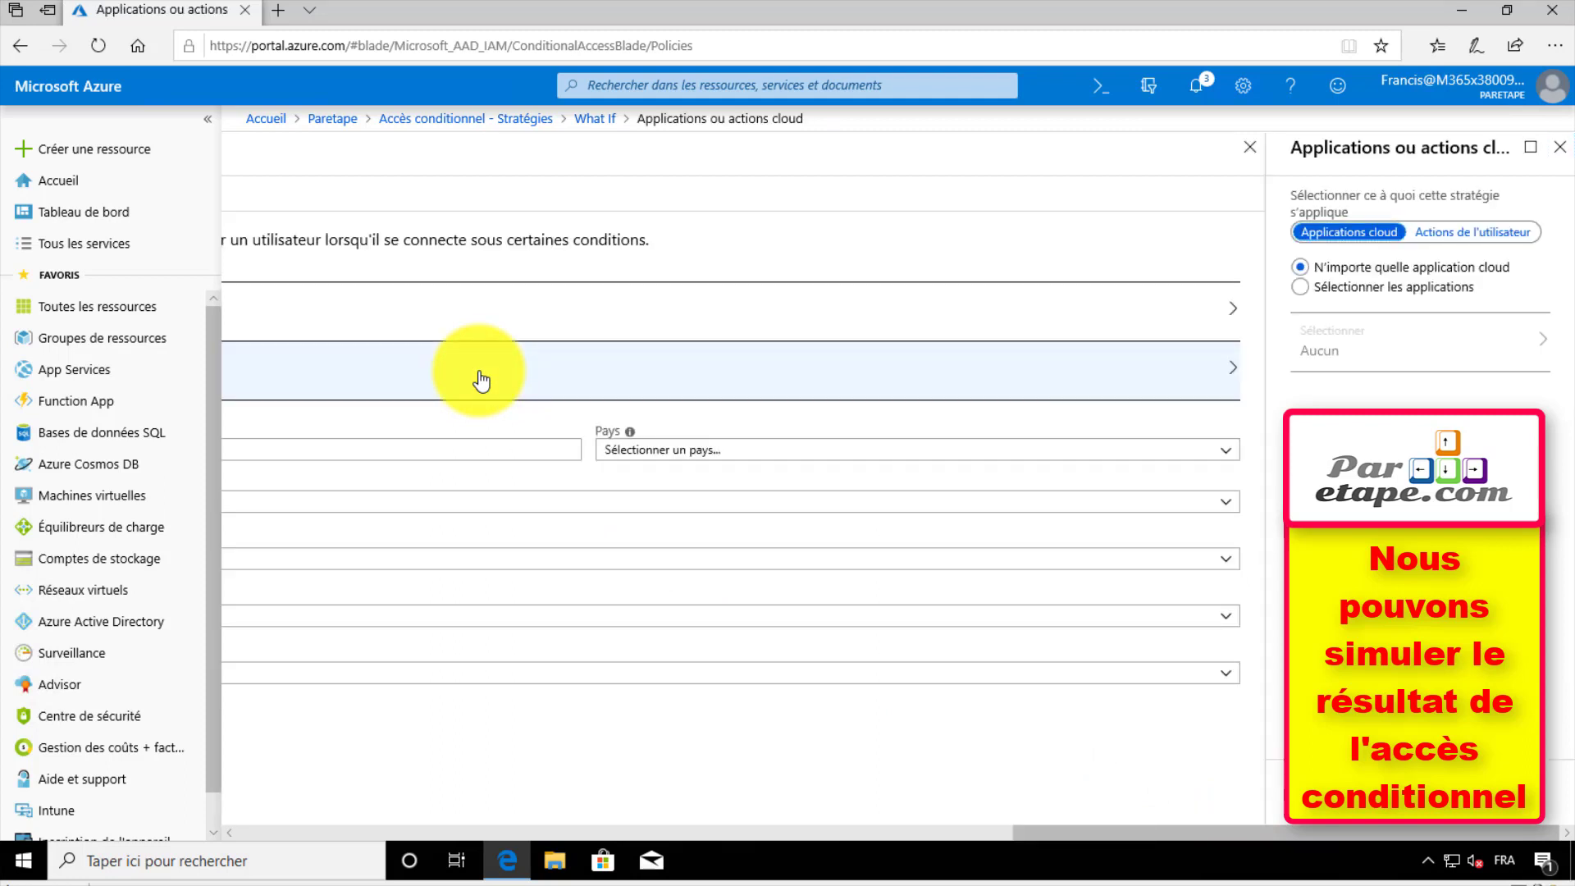
left_click(1300, 287)
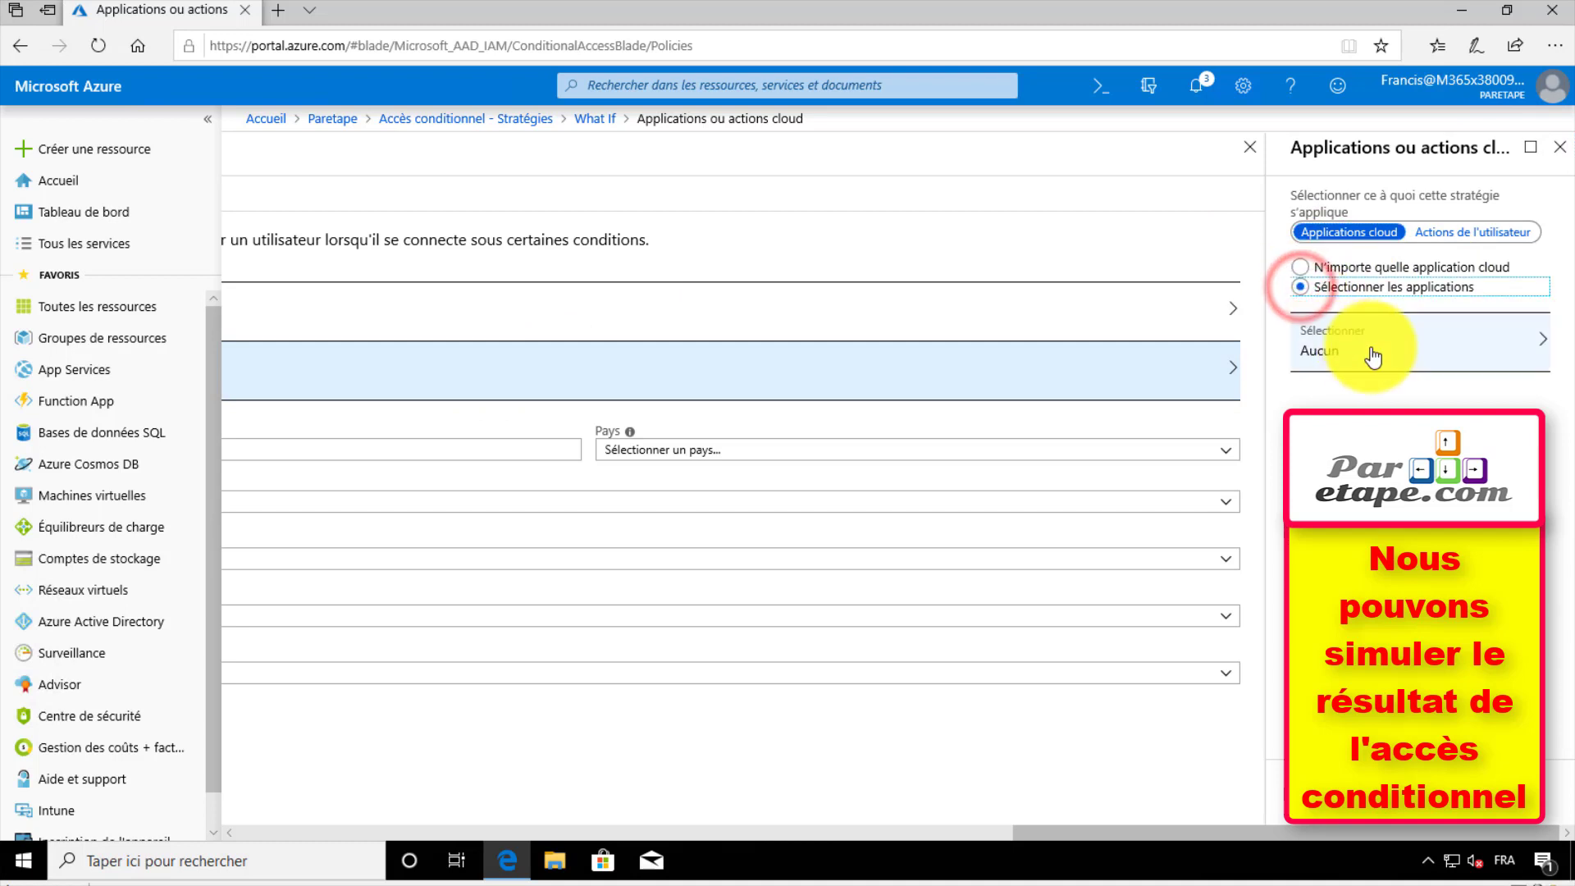
left_click(1371, 349)
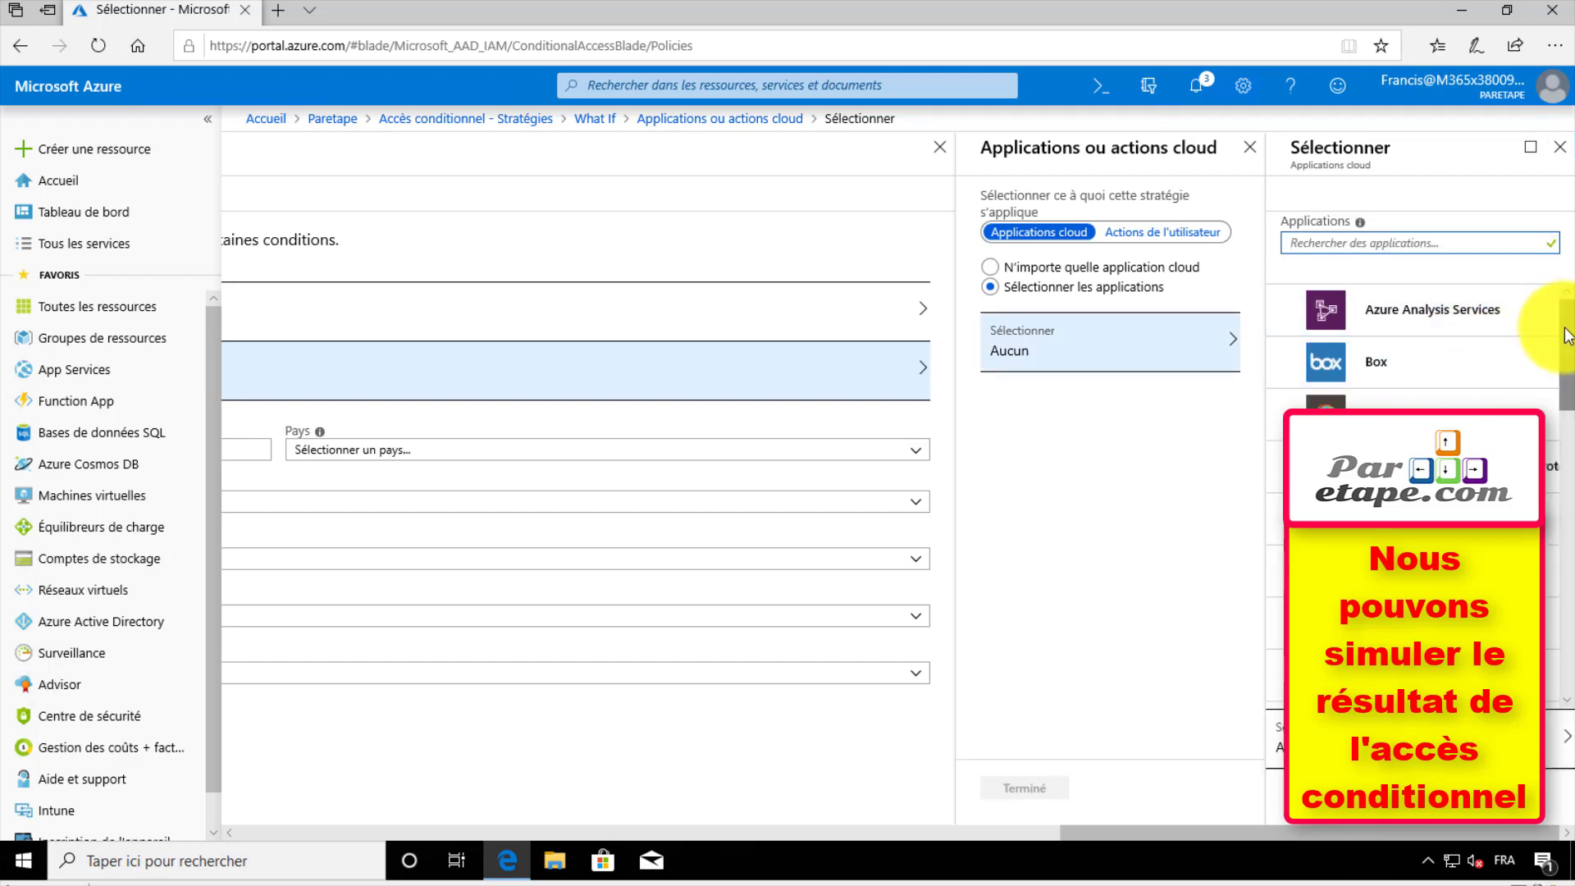
left_click_drag(1566, 323, 1556, 502)
left_click(1304, 353)
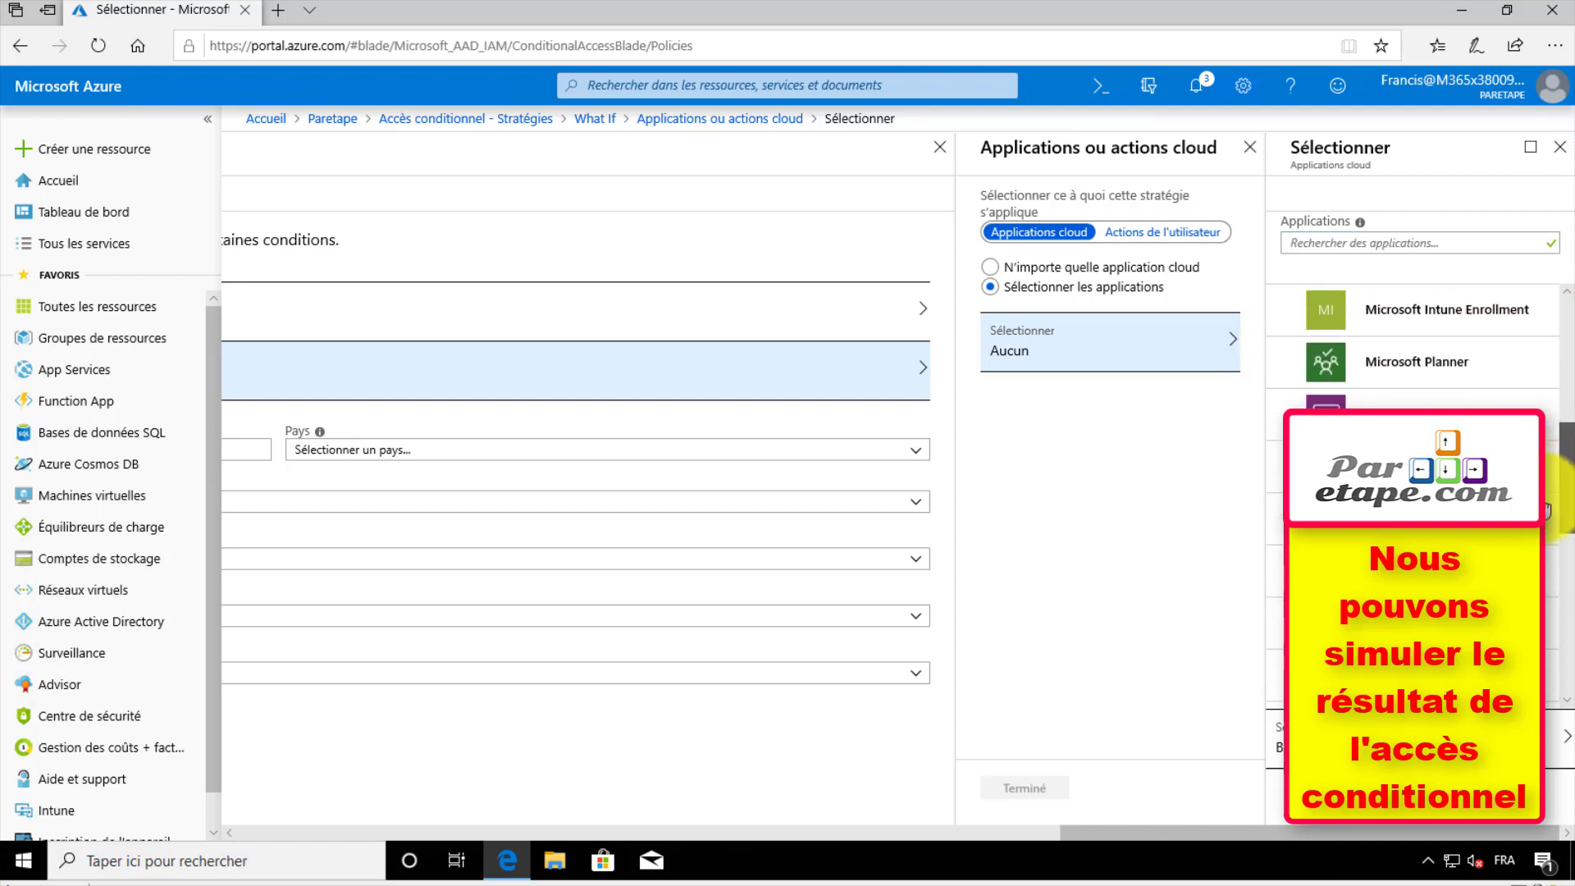
left_click(1278, 628)
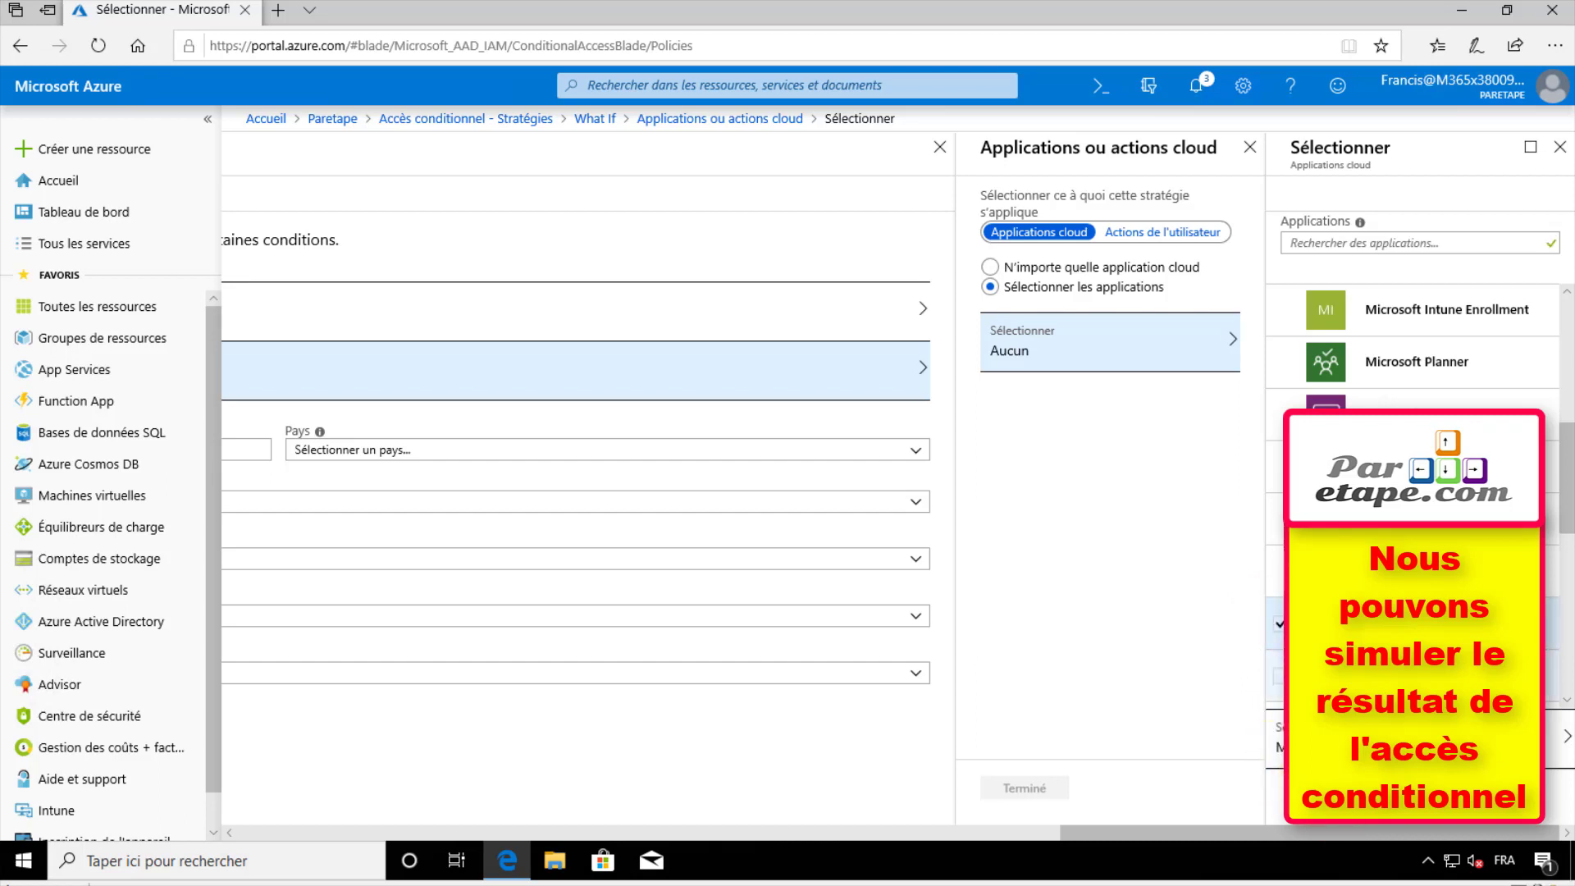
left_click(1334, 788)
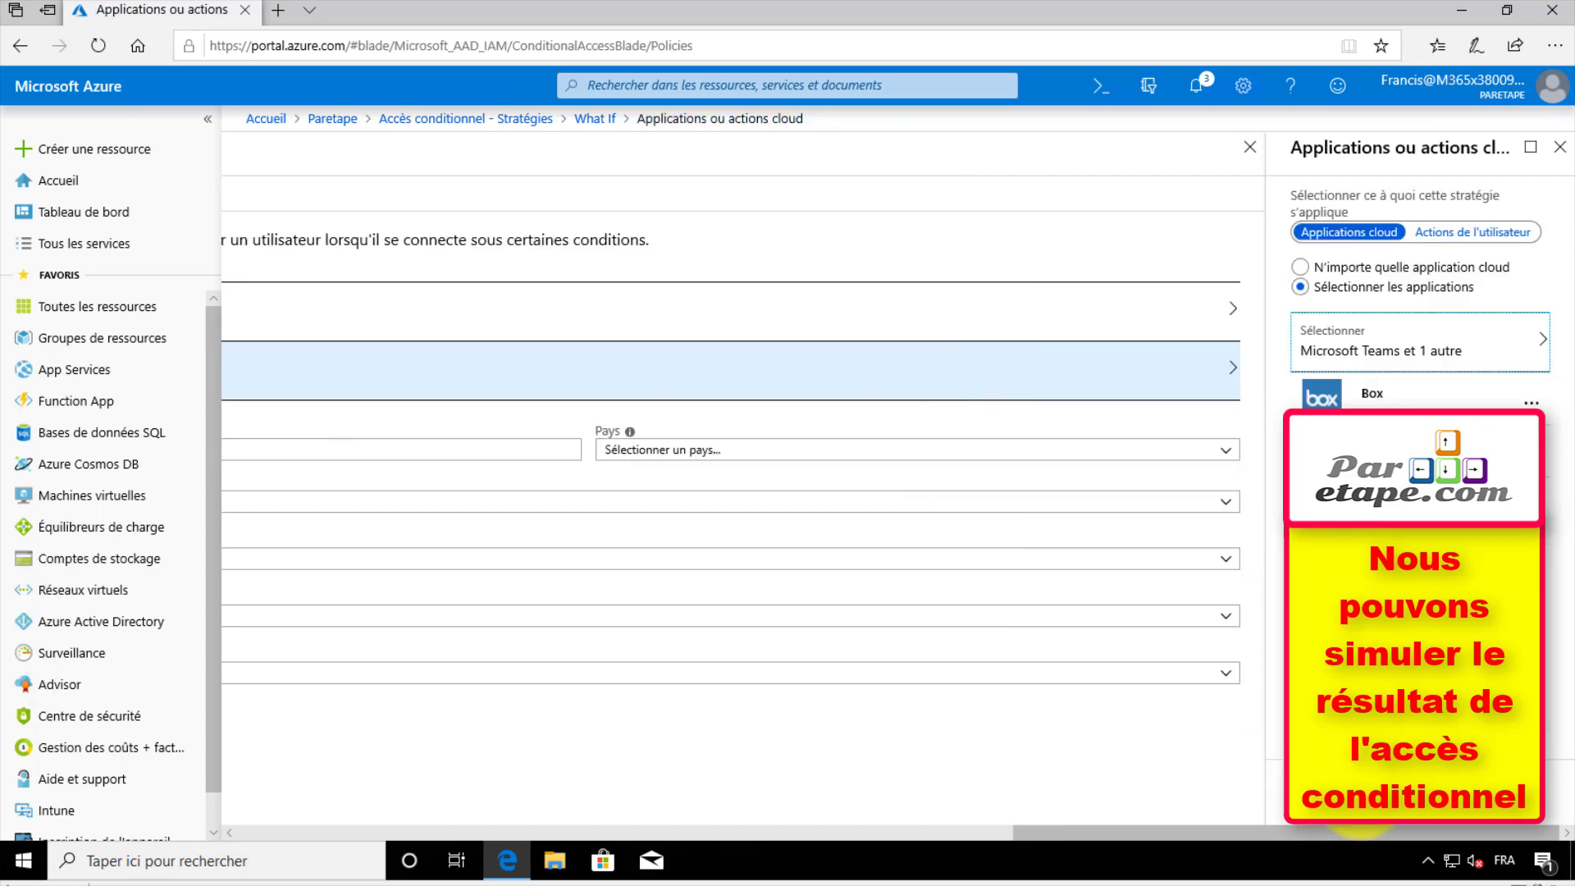
left_click(1335, 788)
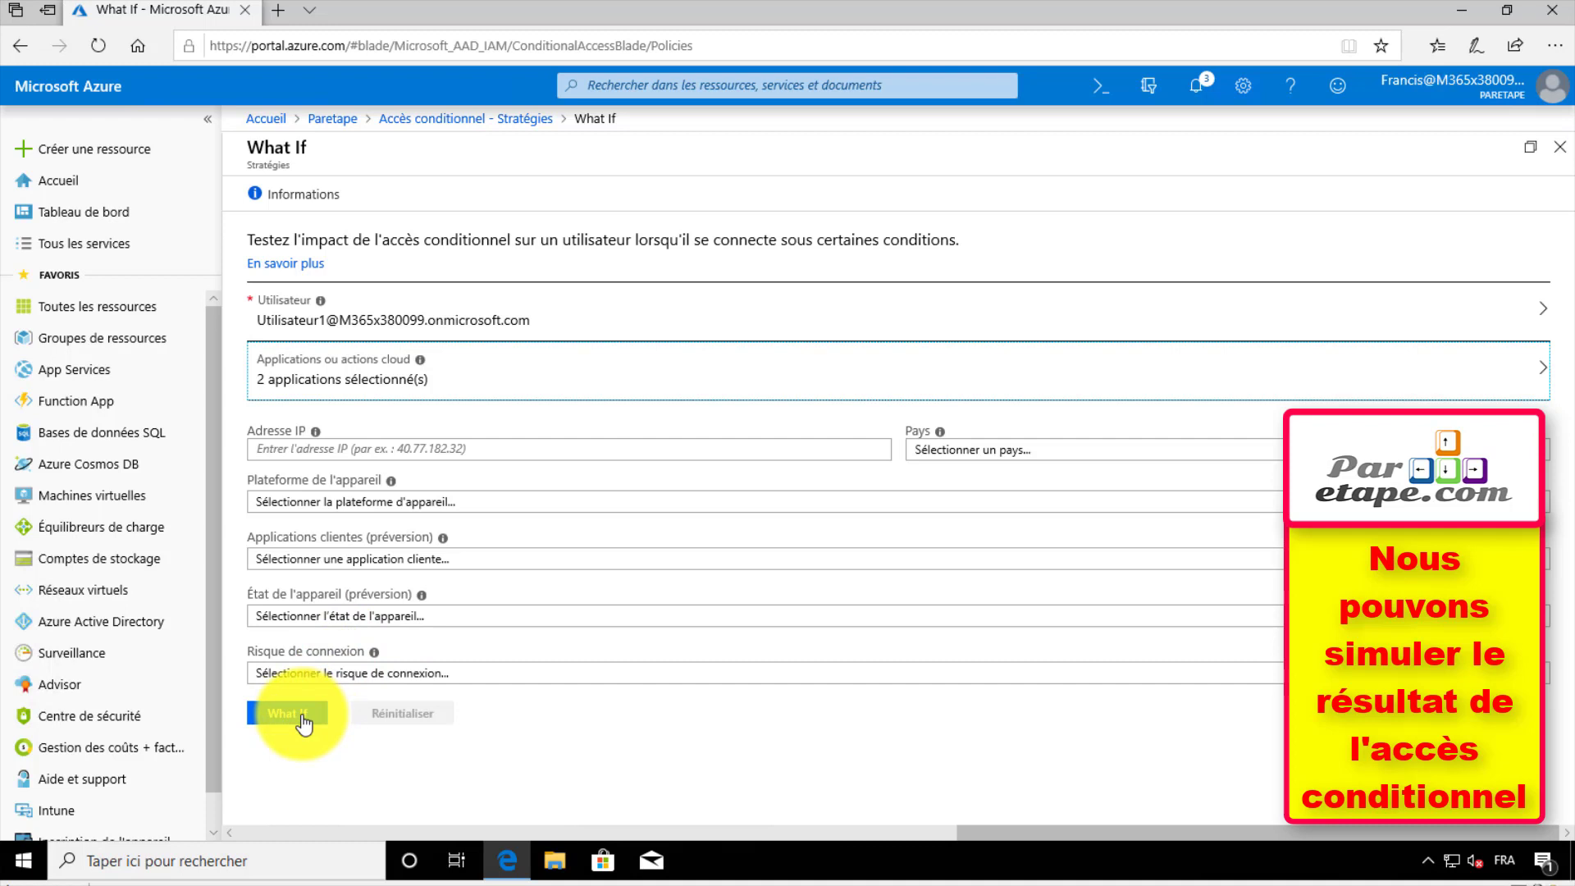
- Run the What If simulation and review both the policies that will apply and those that will not
left_click(301, 720)
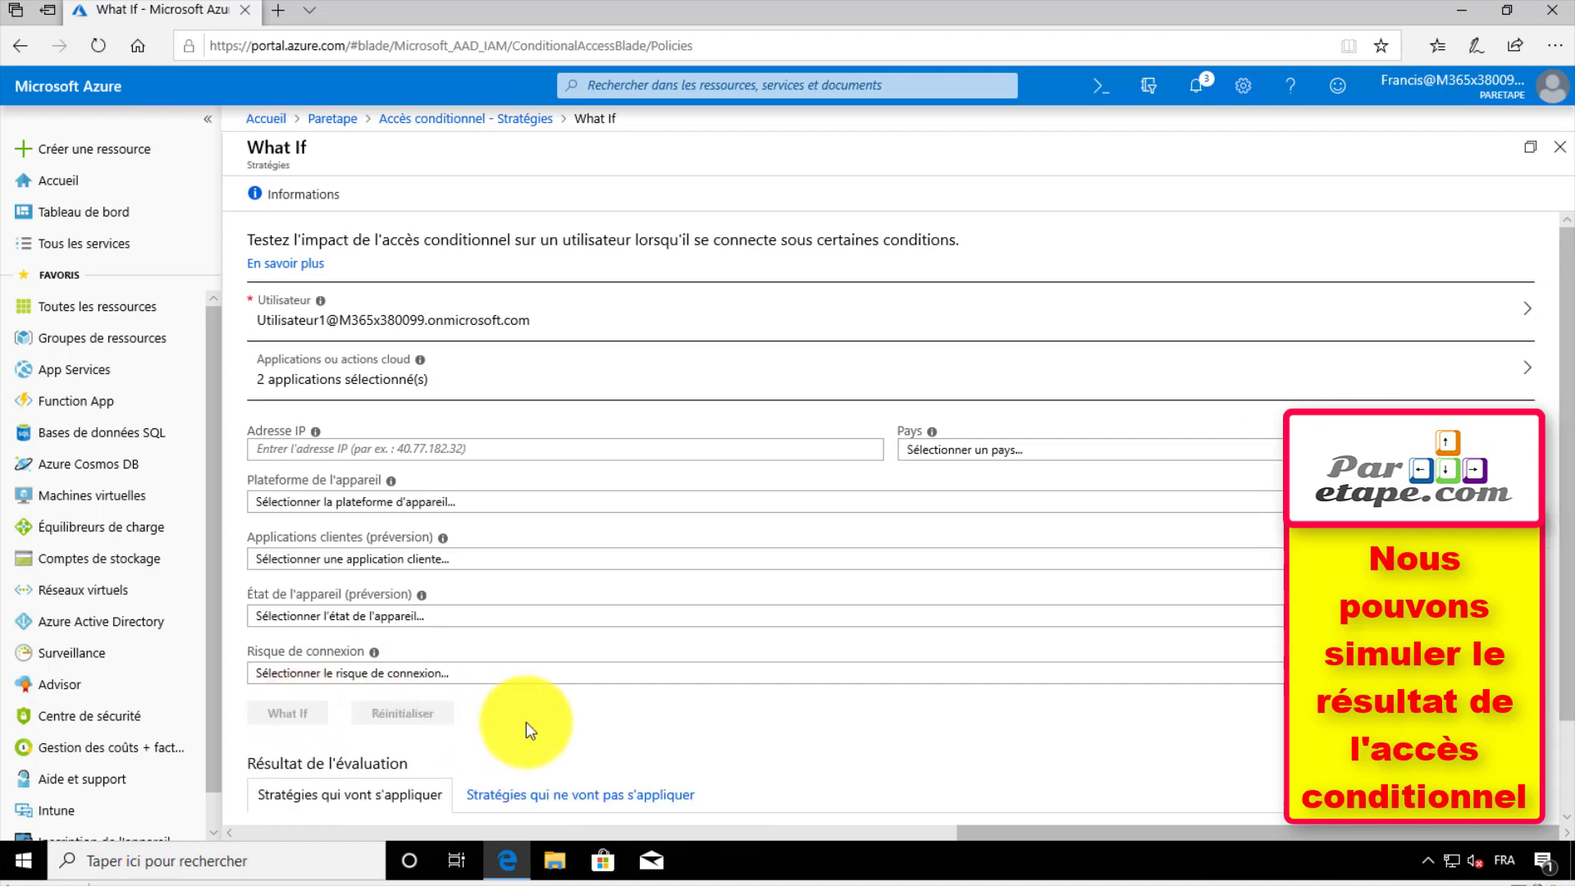
scroll(741, 697, "down", 2)
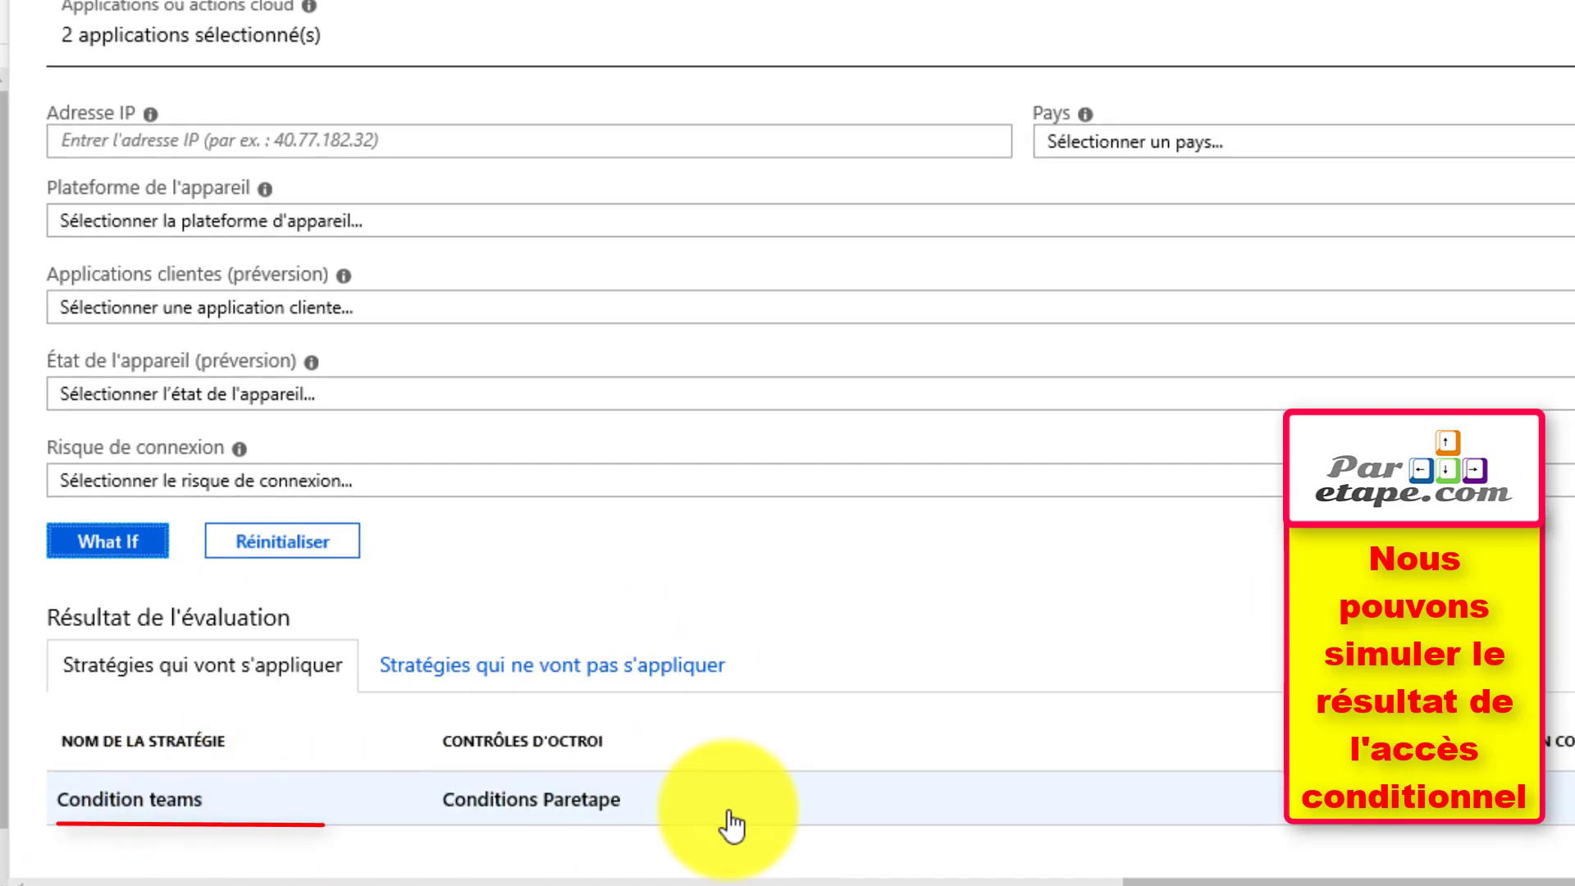
left_click(581, 666)
scroll(897, 661, "down", 2)
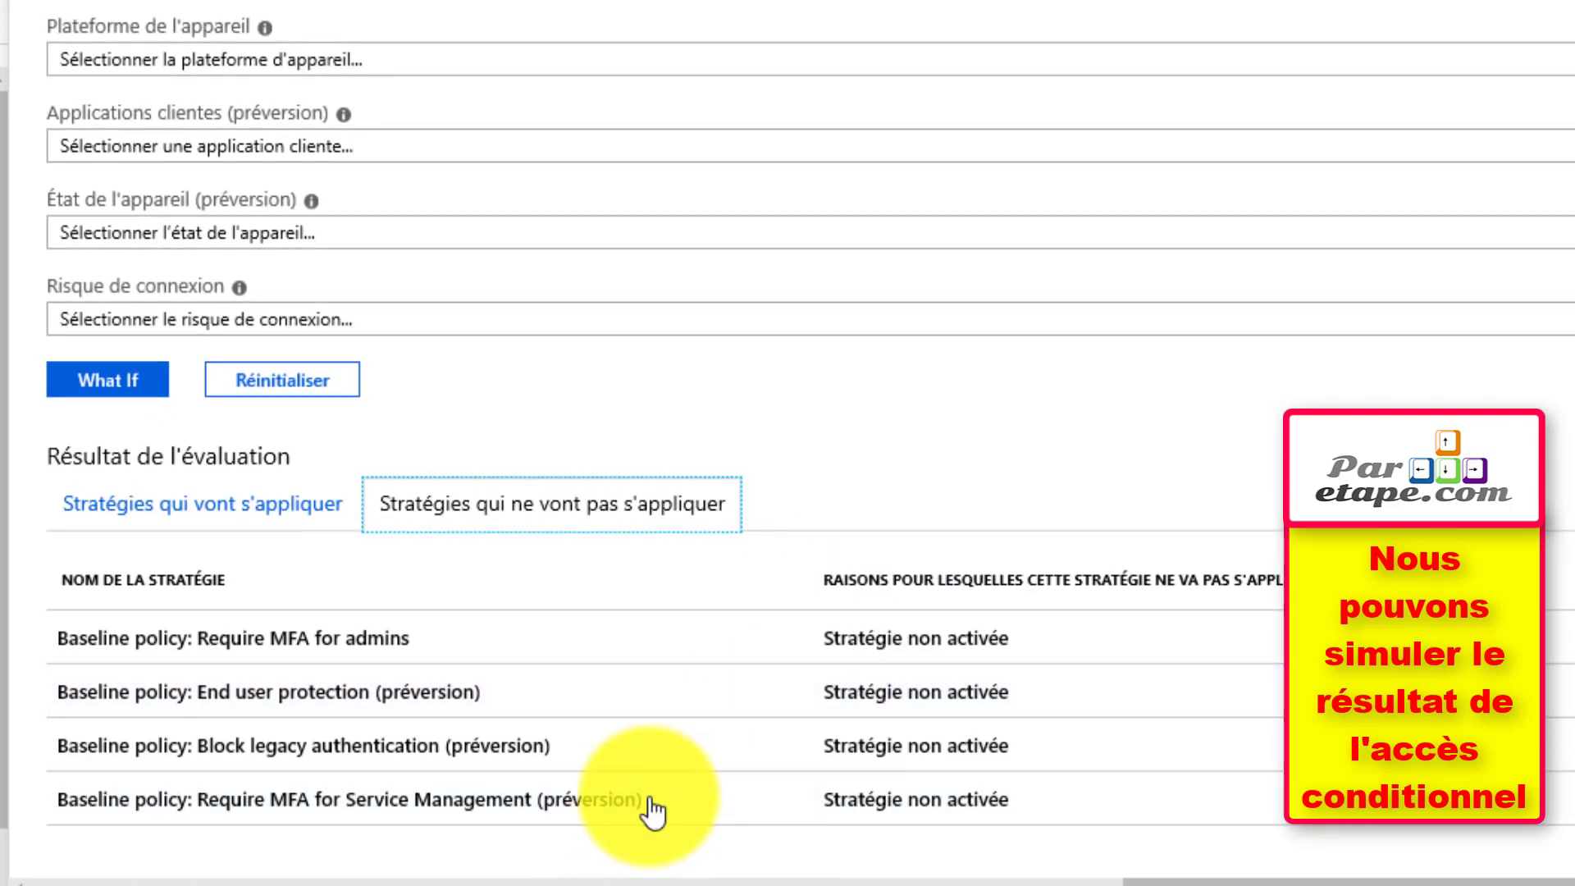
left_click(274, 502)
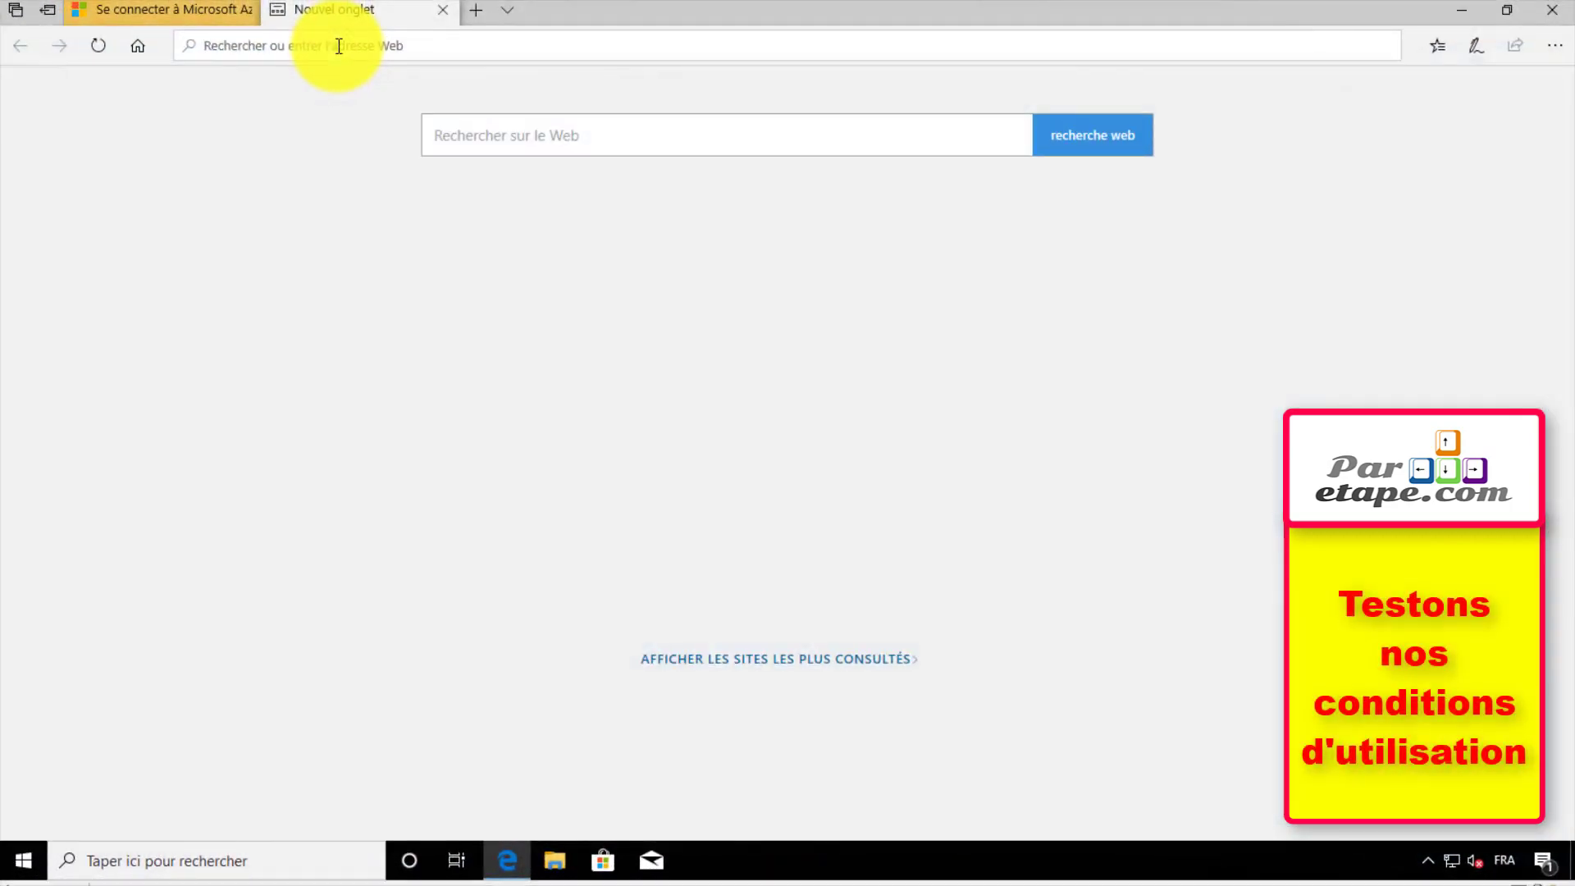
- Go to office.com and dismiss the time zone notification on the Office 365 home page
type("ffice.com")
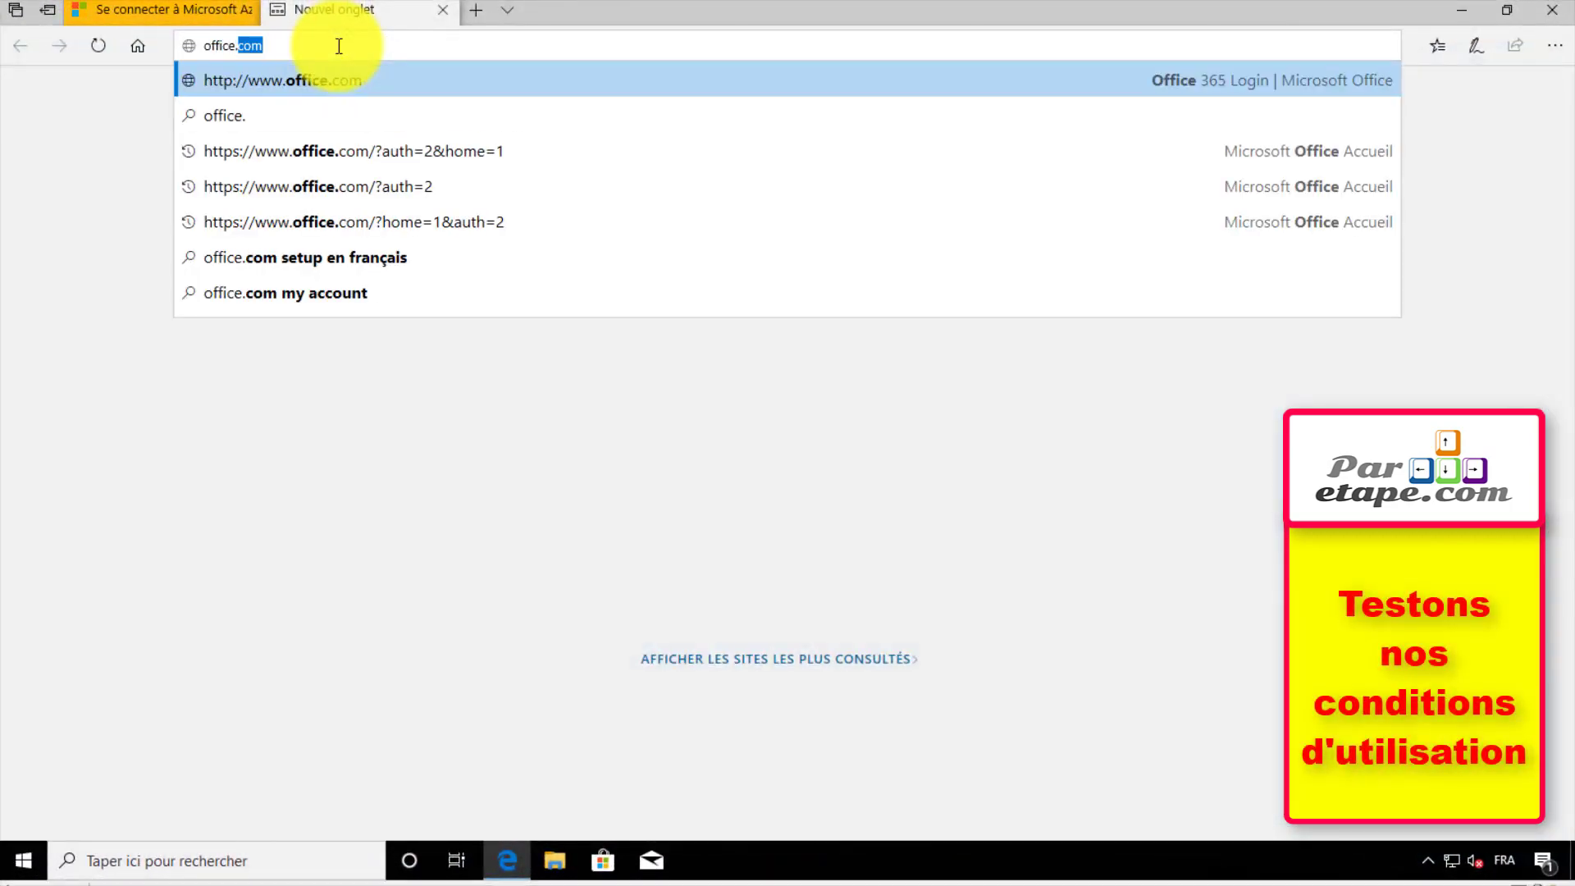
key("Return")
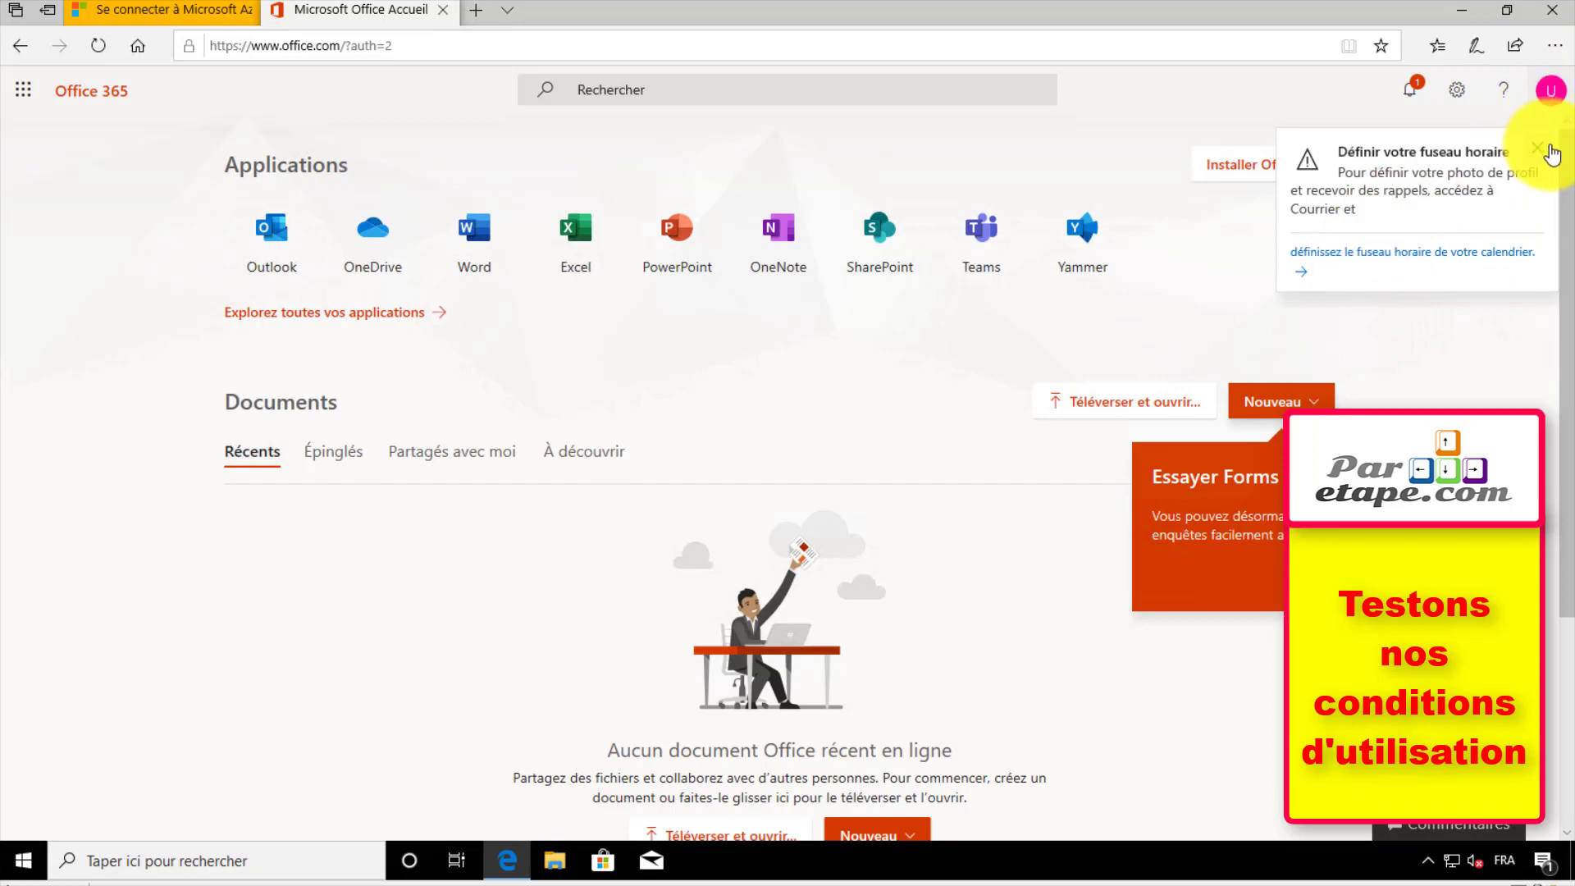
left_click(1536, 148)
left_click(1513, 303)
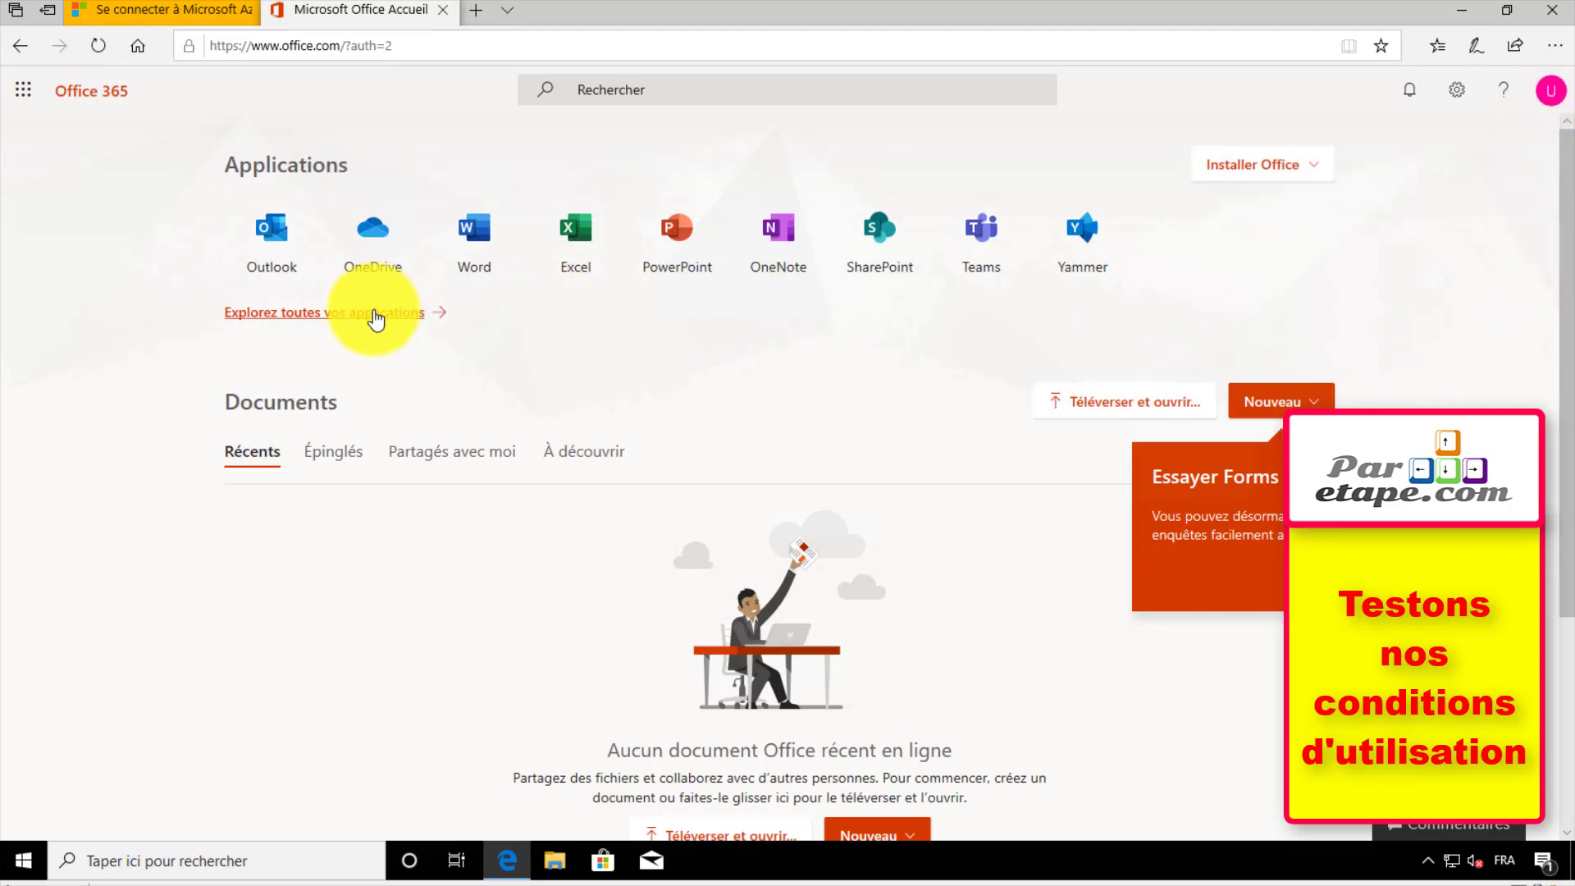
- Open Excel from the full list of Office 365 applications to test its access, and return to the list
left_click(373, 313)
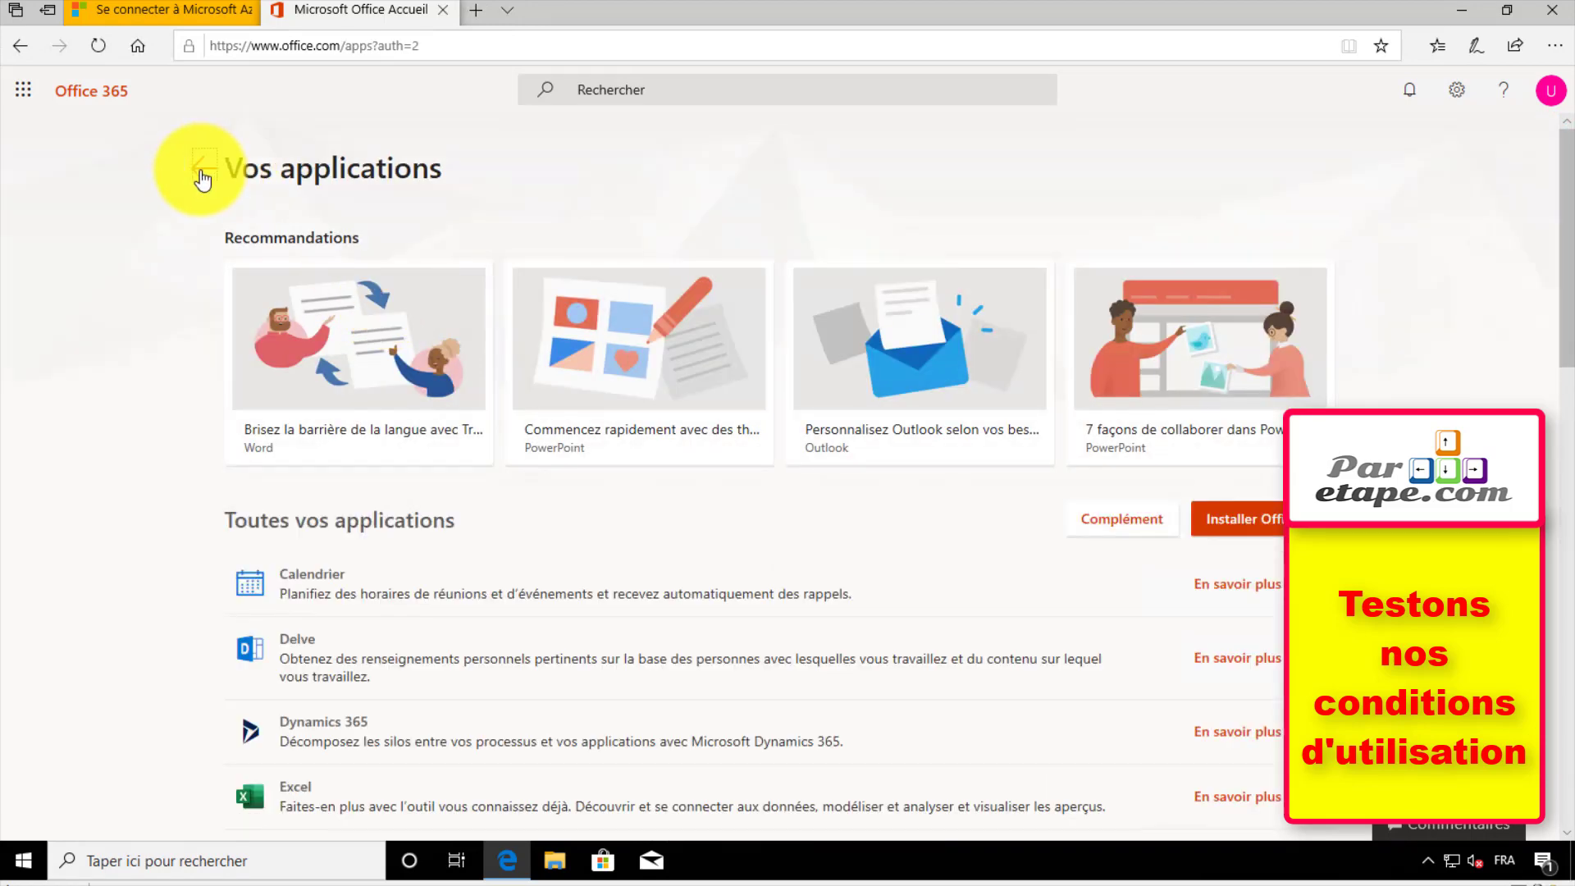
scroll(345, 573, "down", 3)
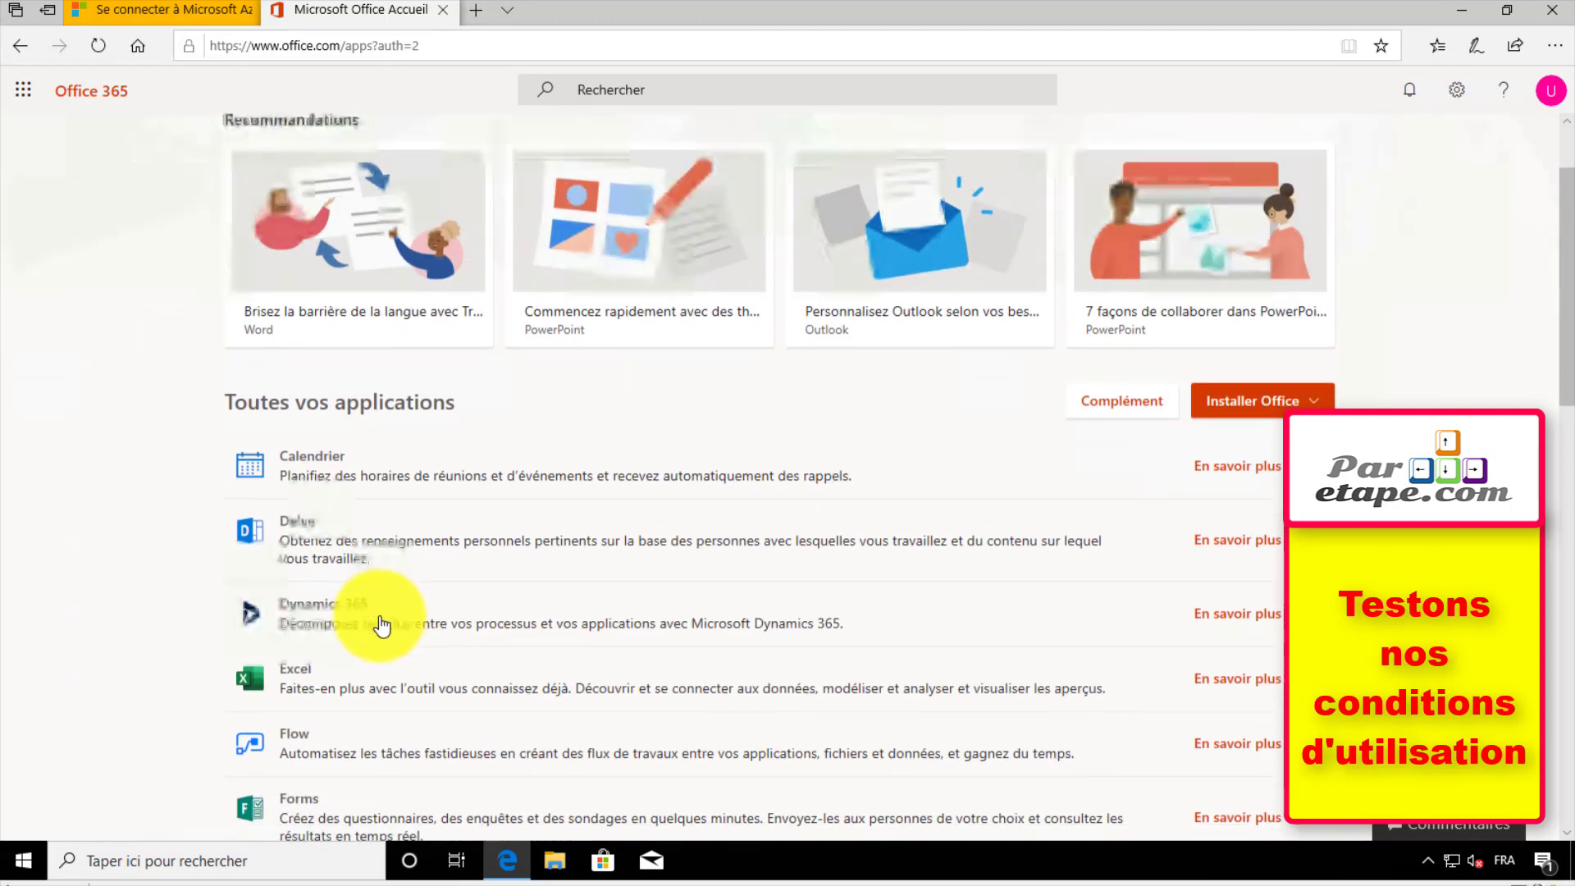
left_click(295, 569)
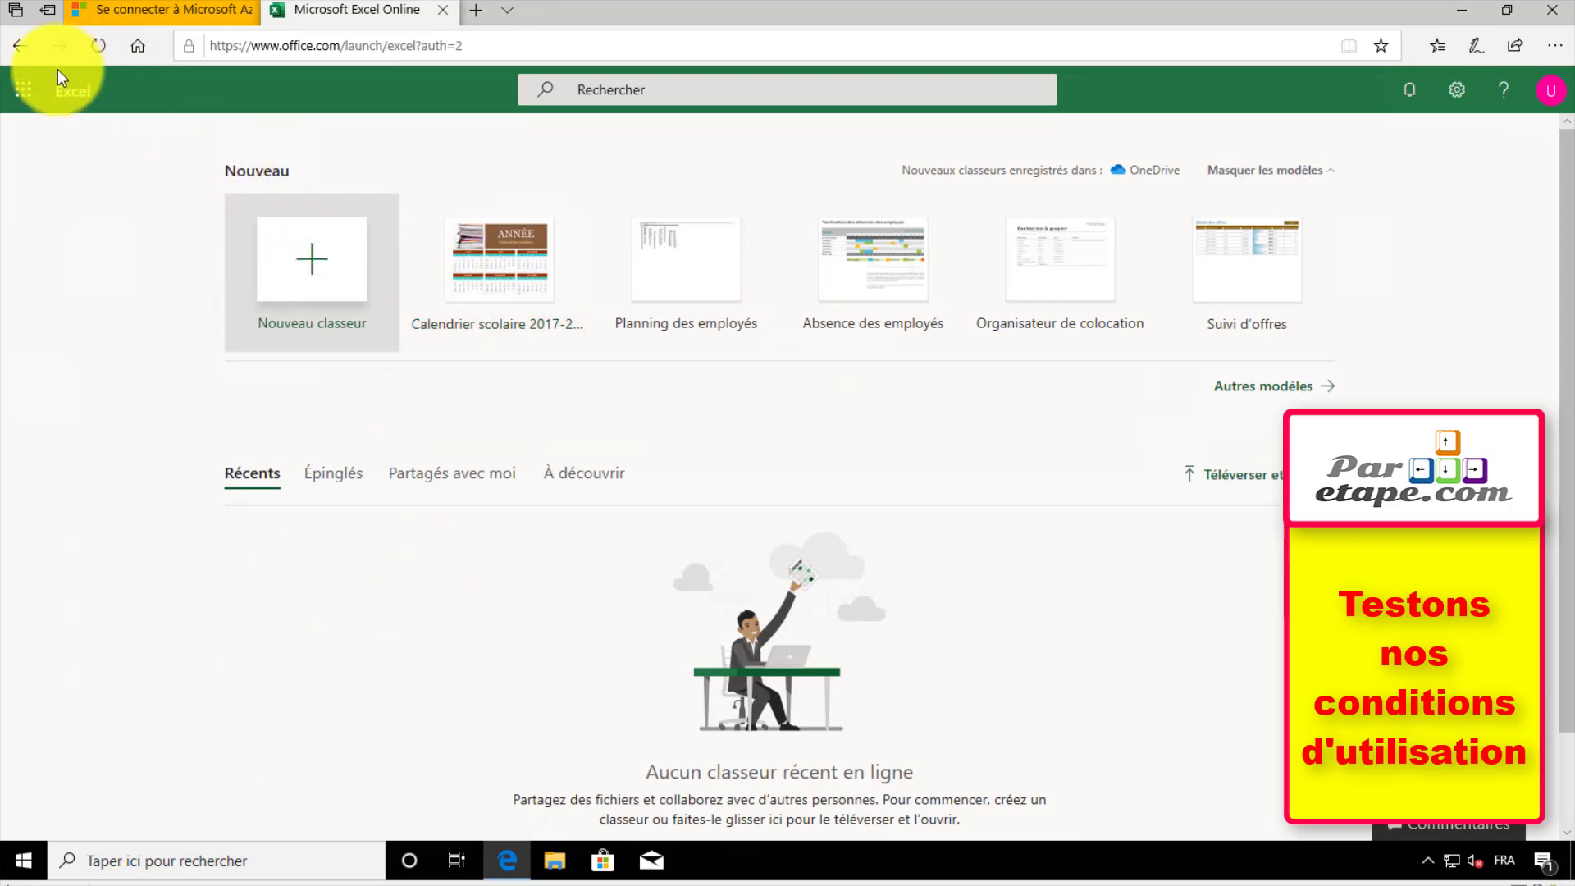
left_click(20, 46)
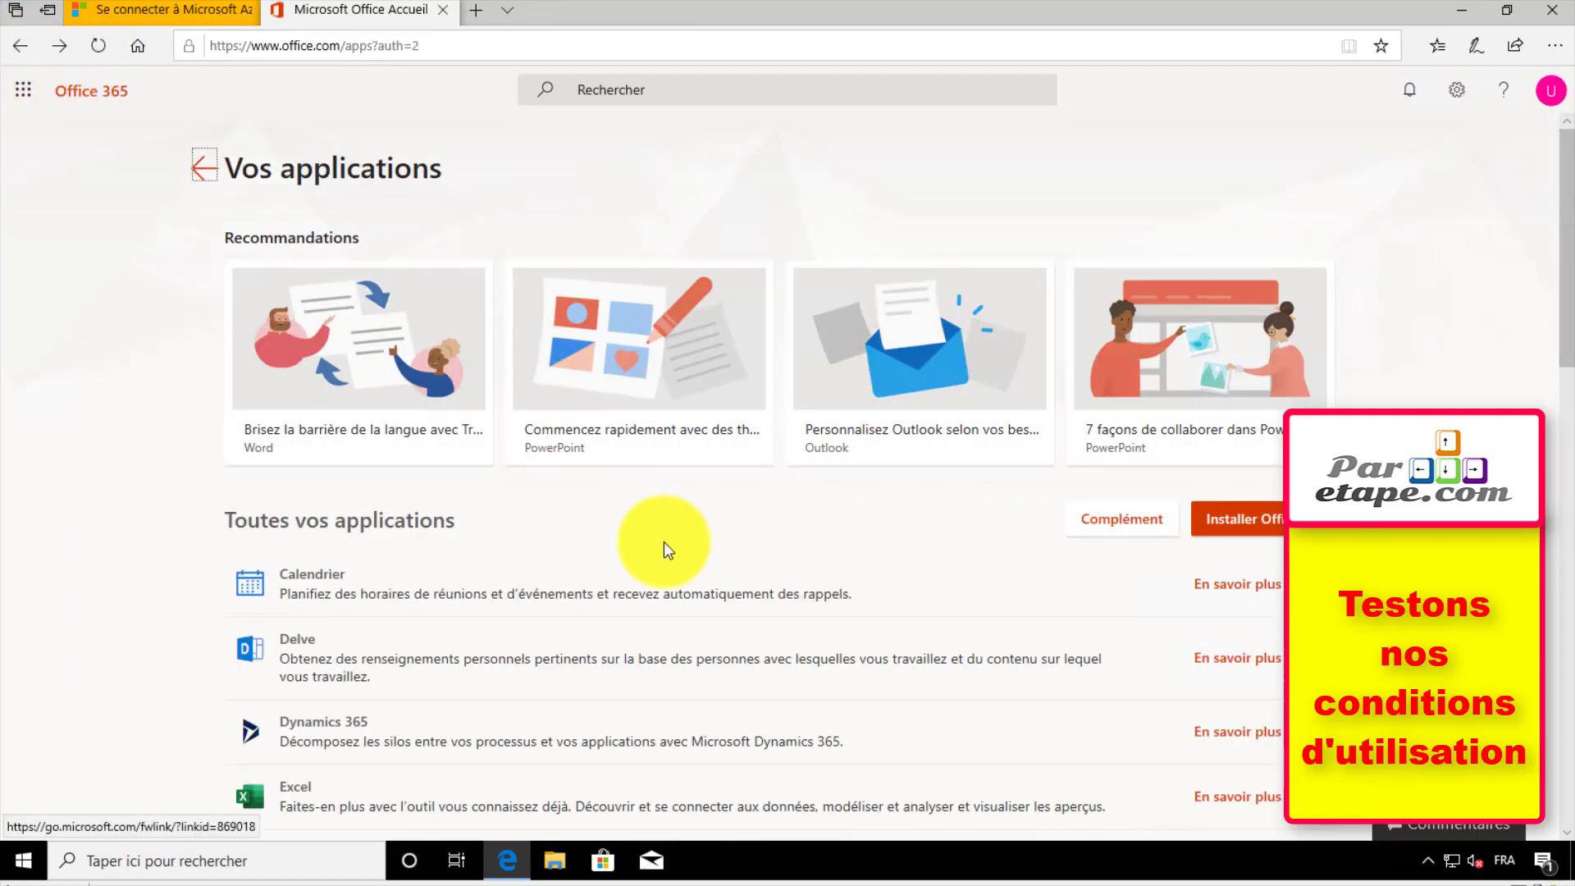
- Open Teams from the full list of Office 365 applications to test the terms of use requirement
scroll(648, 554, "down", 5)
scroll(638, 555, "down", 3)
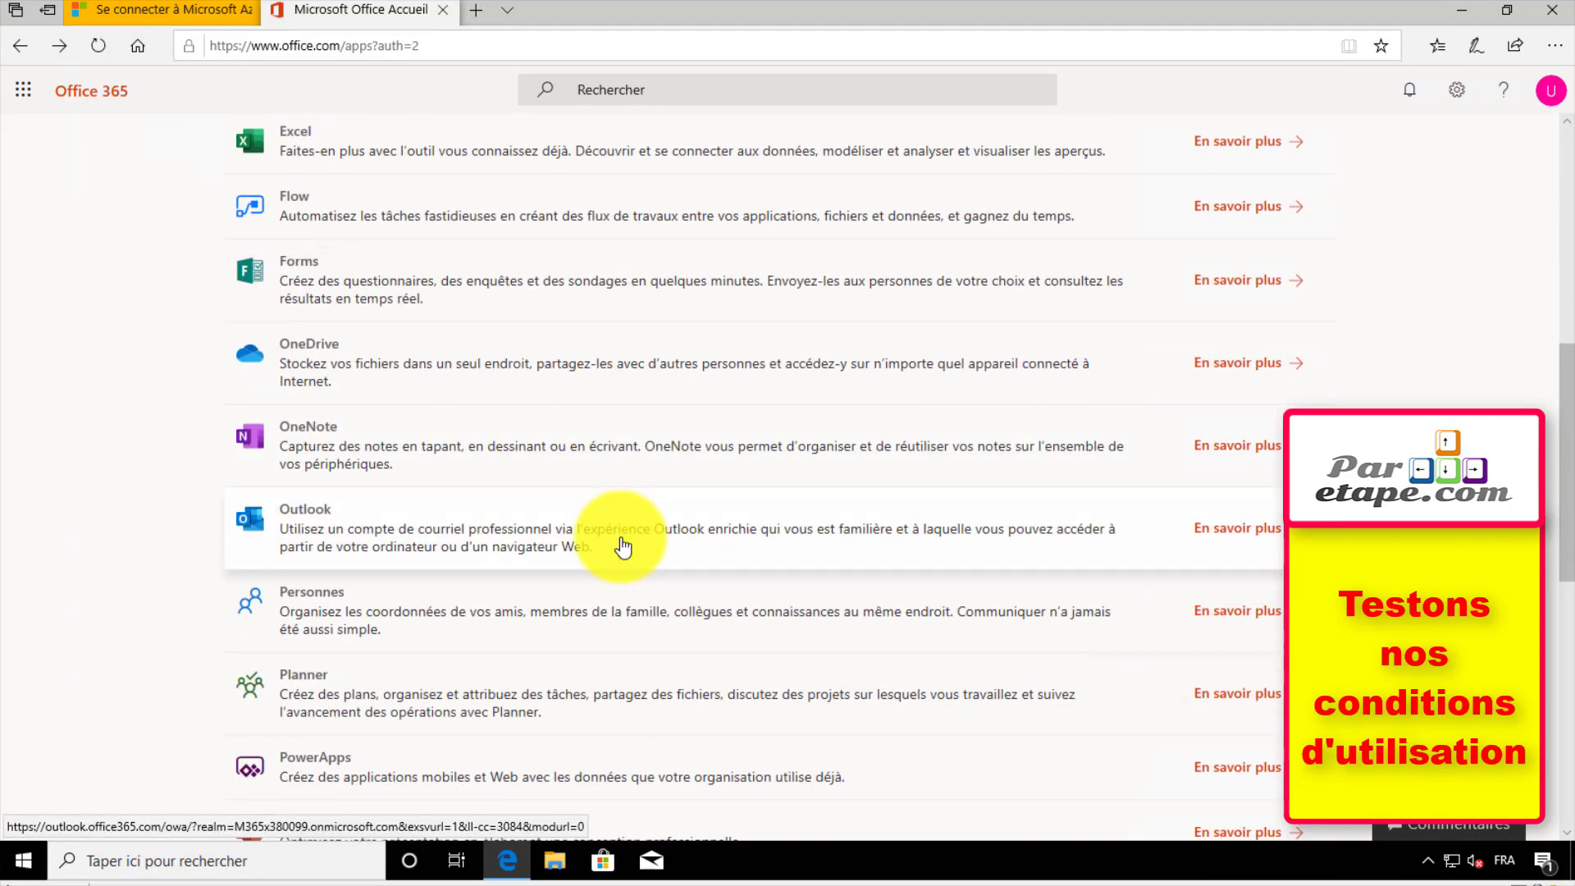
scroll(623, 548, "down", 6)
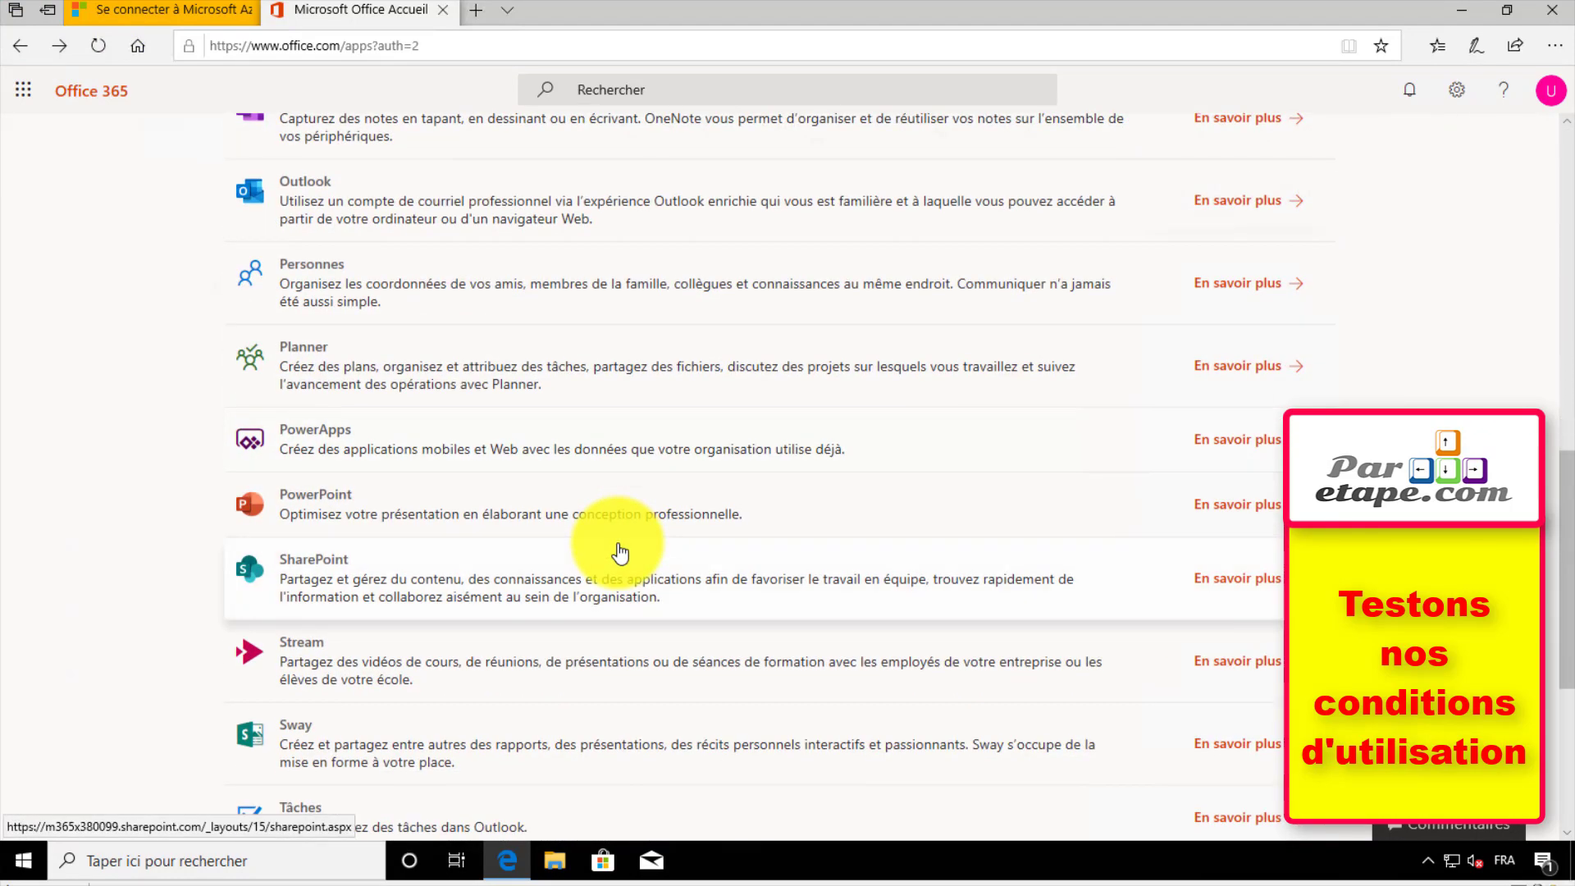
scroll(619, 552, "down", 3)
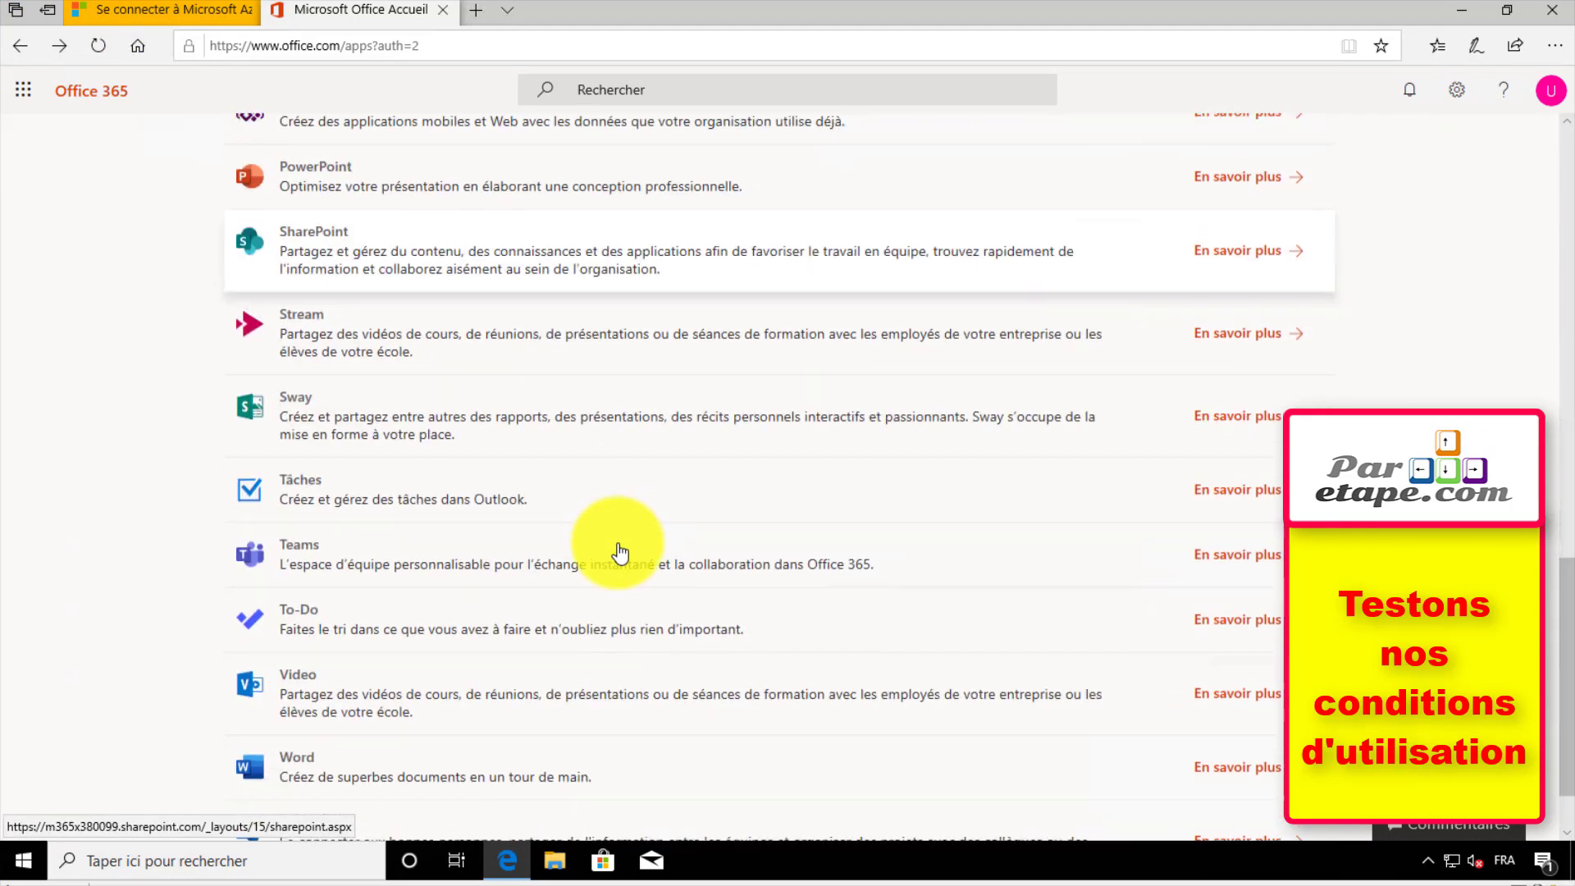
left_click(298, 548)
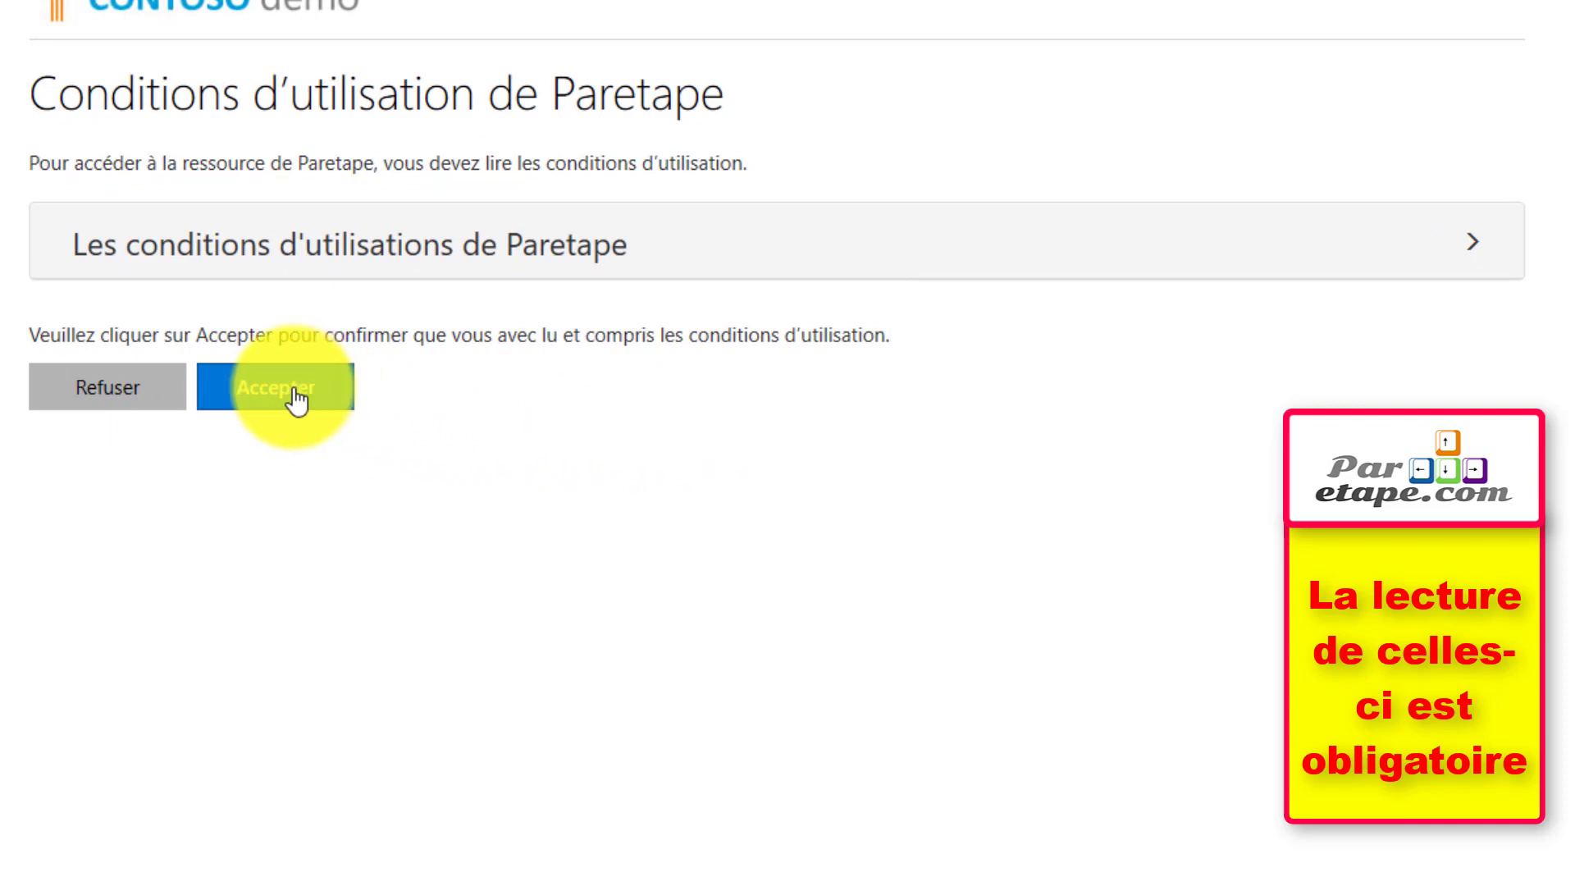
- Try to accept the Paretape terms of use without opening the document, and dismiss the resulting message
left_click(296, 397)
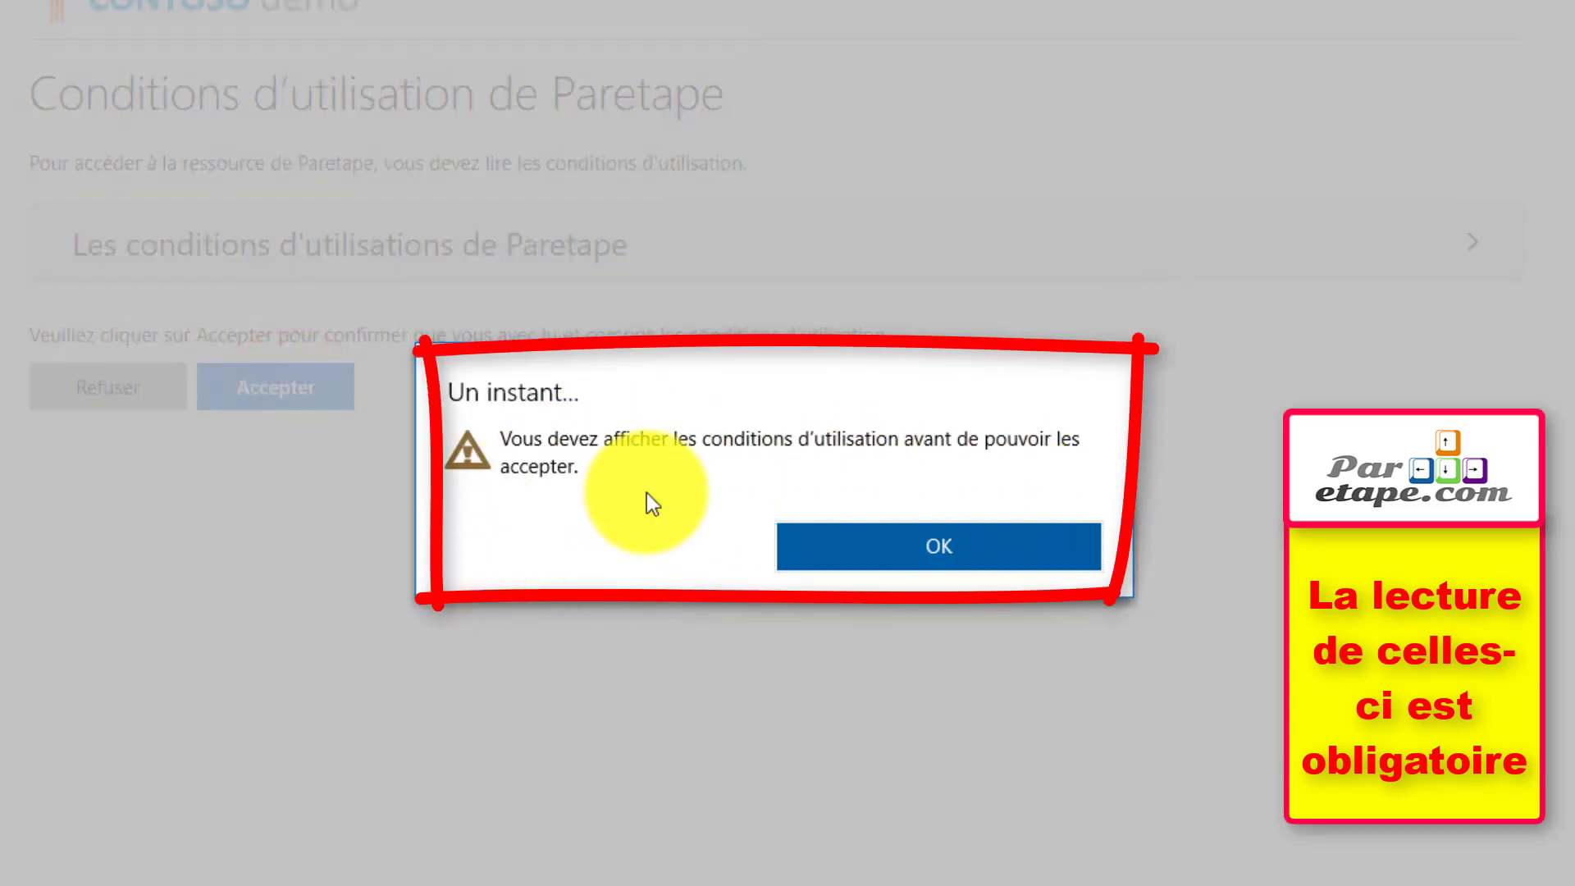
left_click(889, 551)
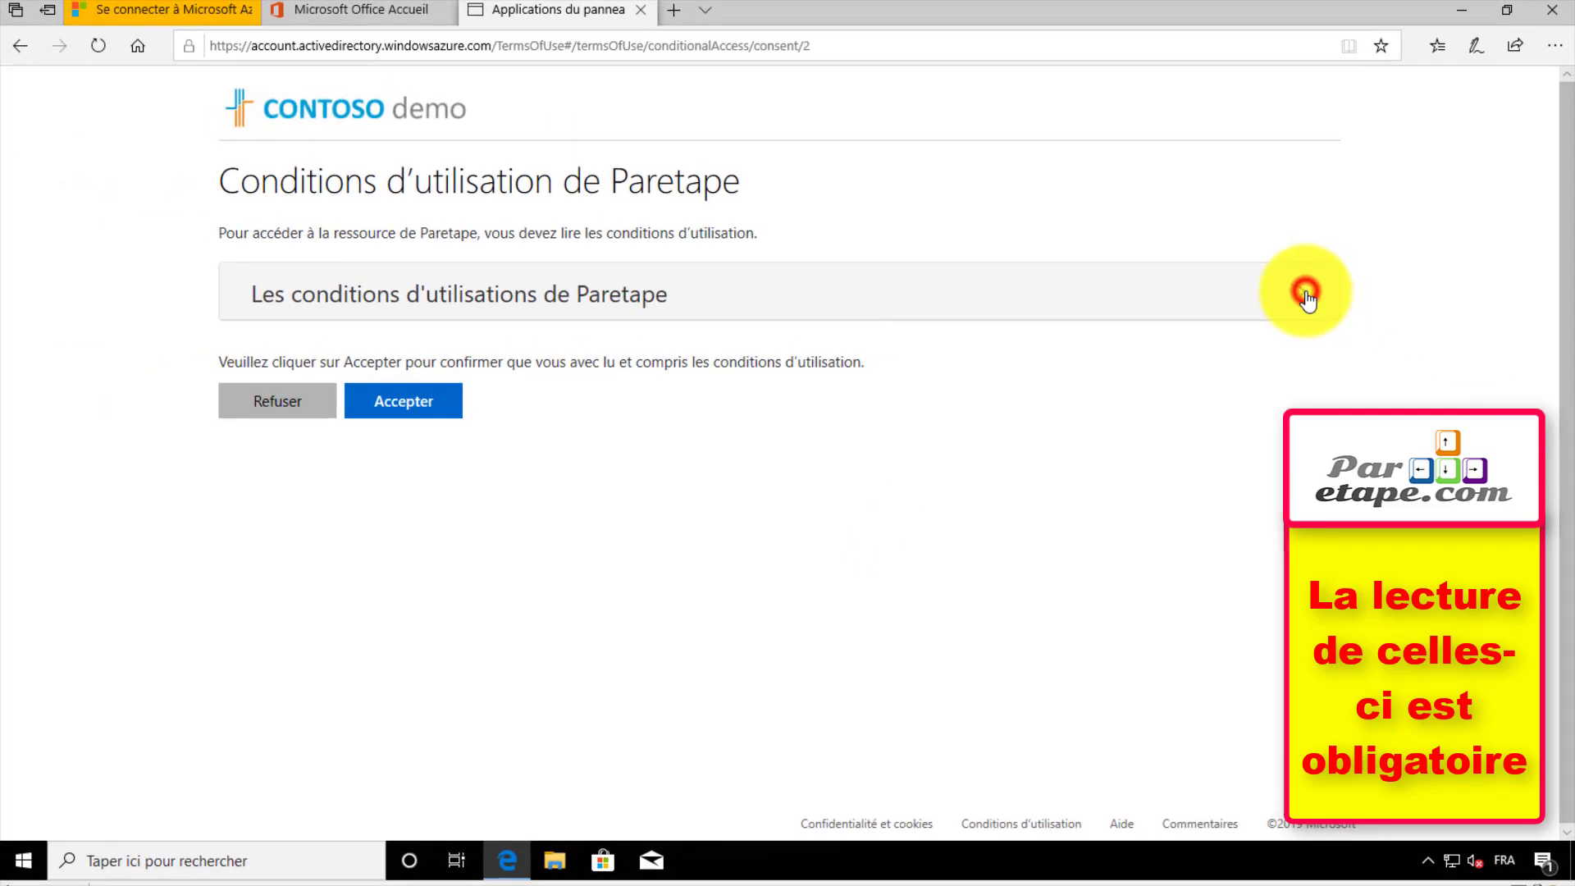
- Expand "Les conditions d'utilisations de Paretape", go through the document to the end of the page, and accept the terms
left_click(1304, 293)
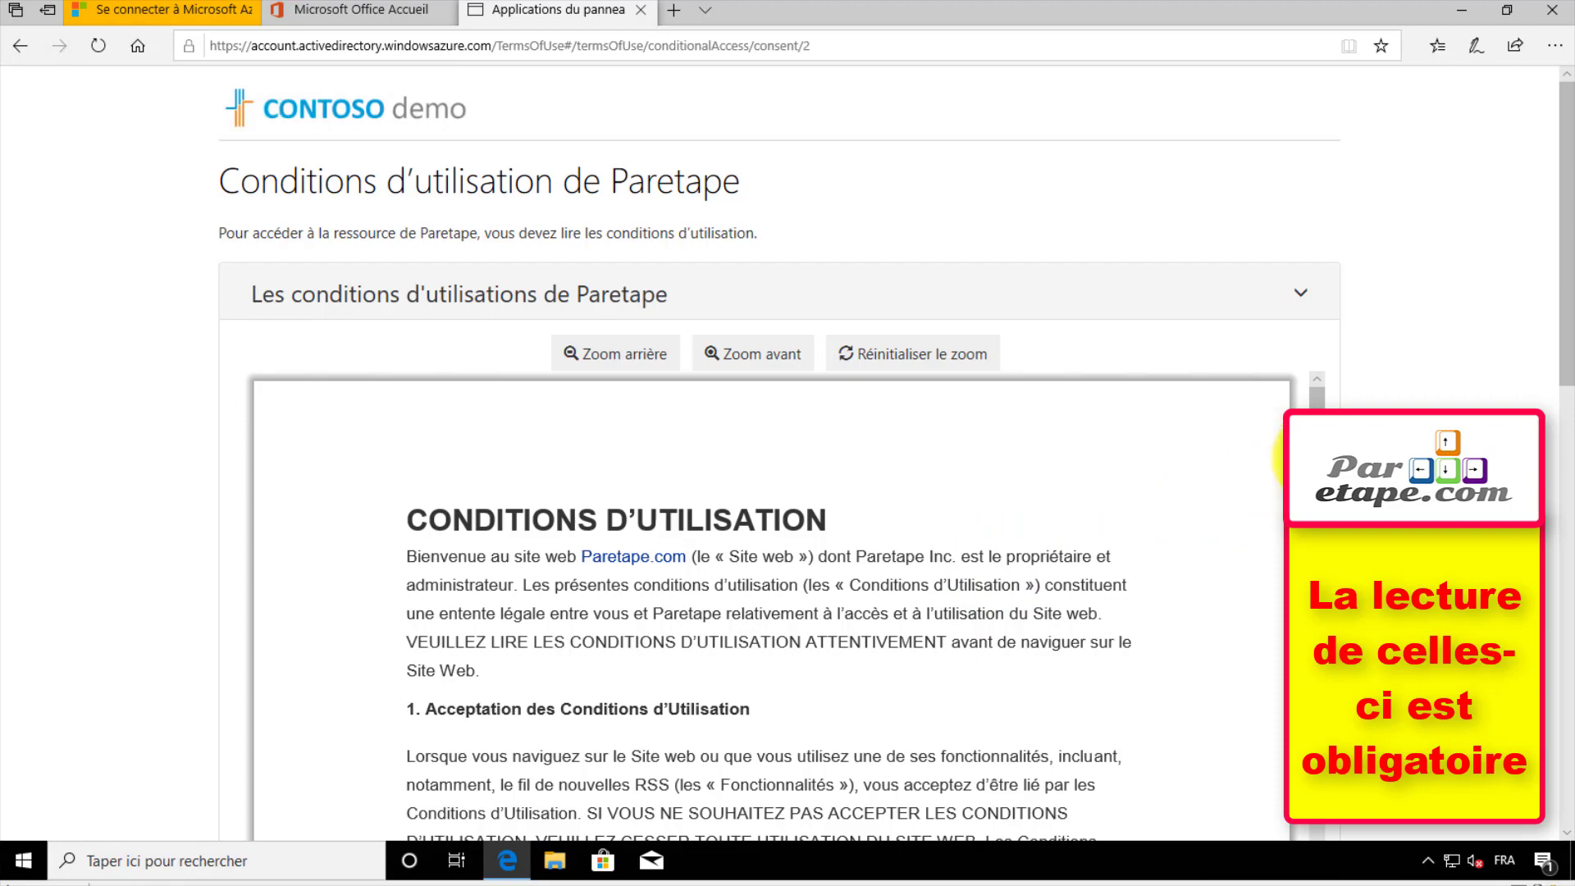
left_click_drag(1319, 446, 1319, 503)
left_click_drag(1564, 326, 1572, 812)
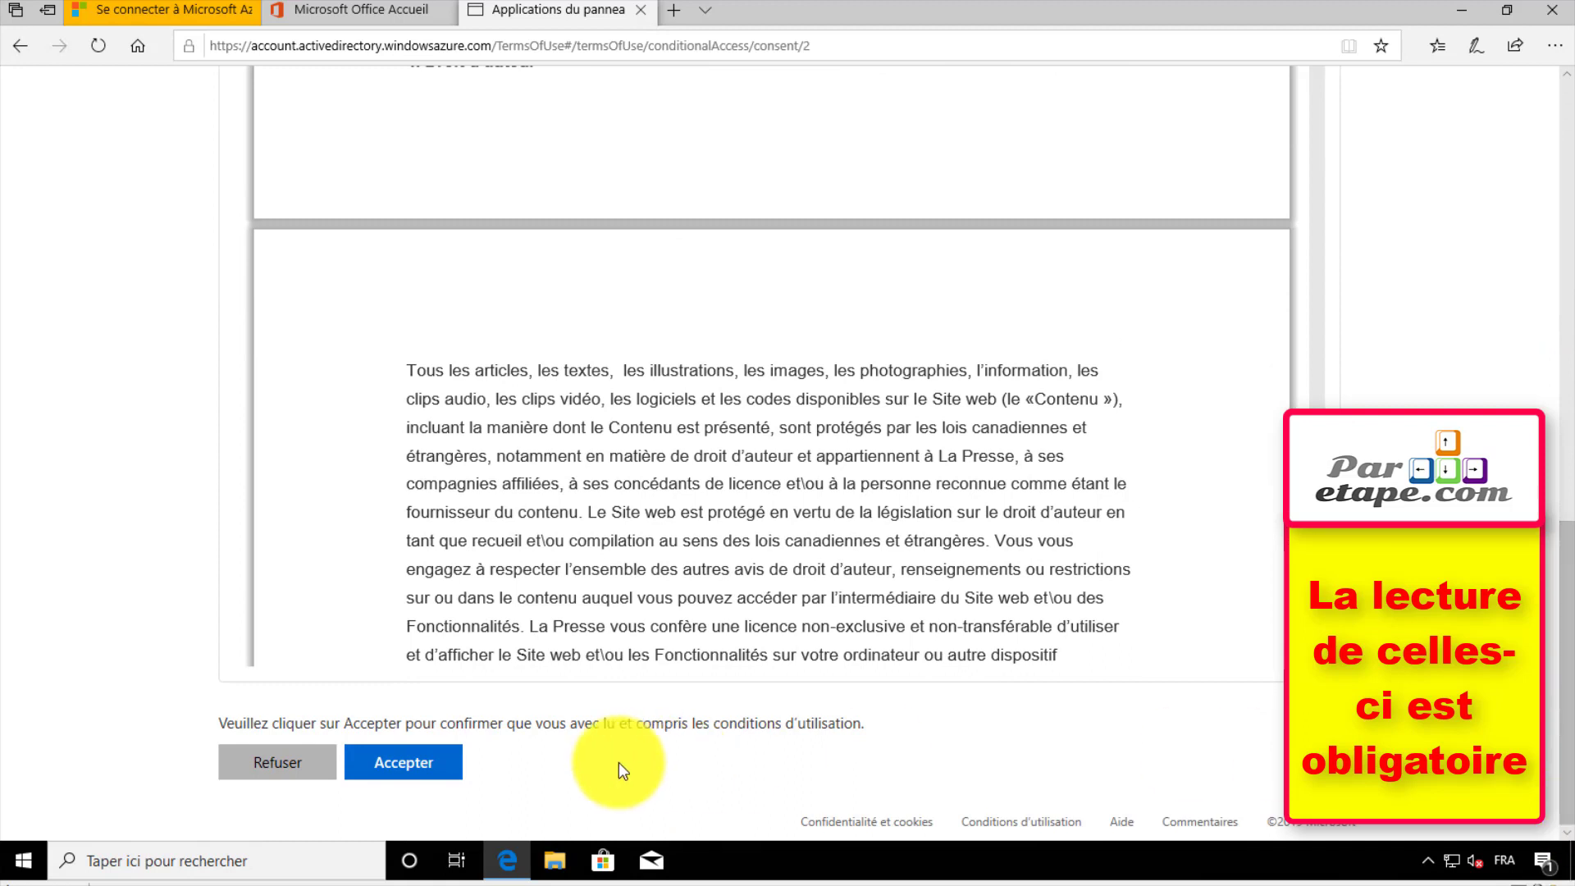
left_click(415, 767)
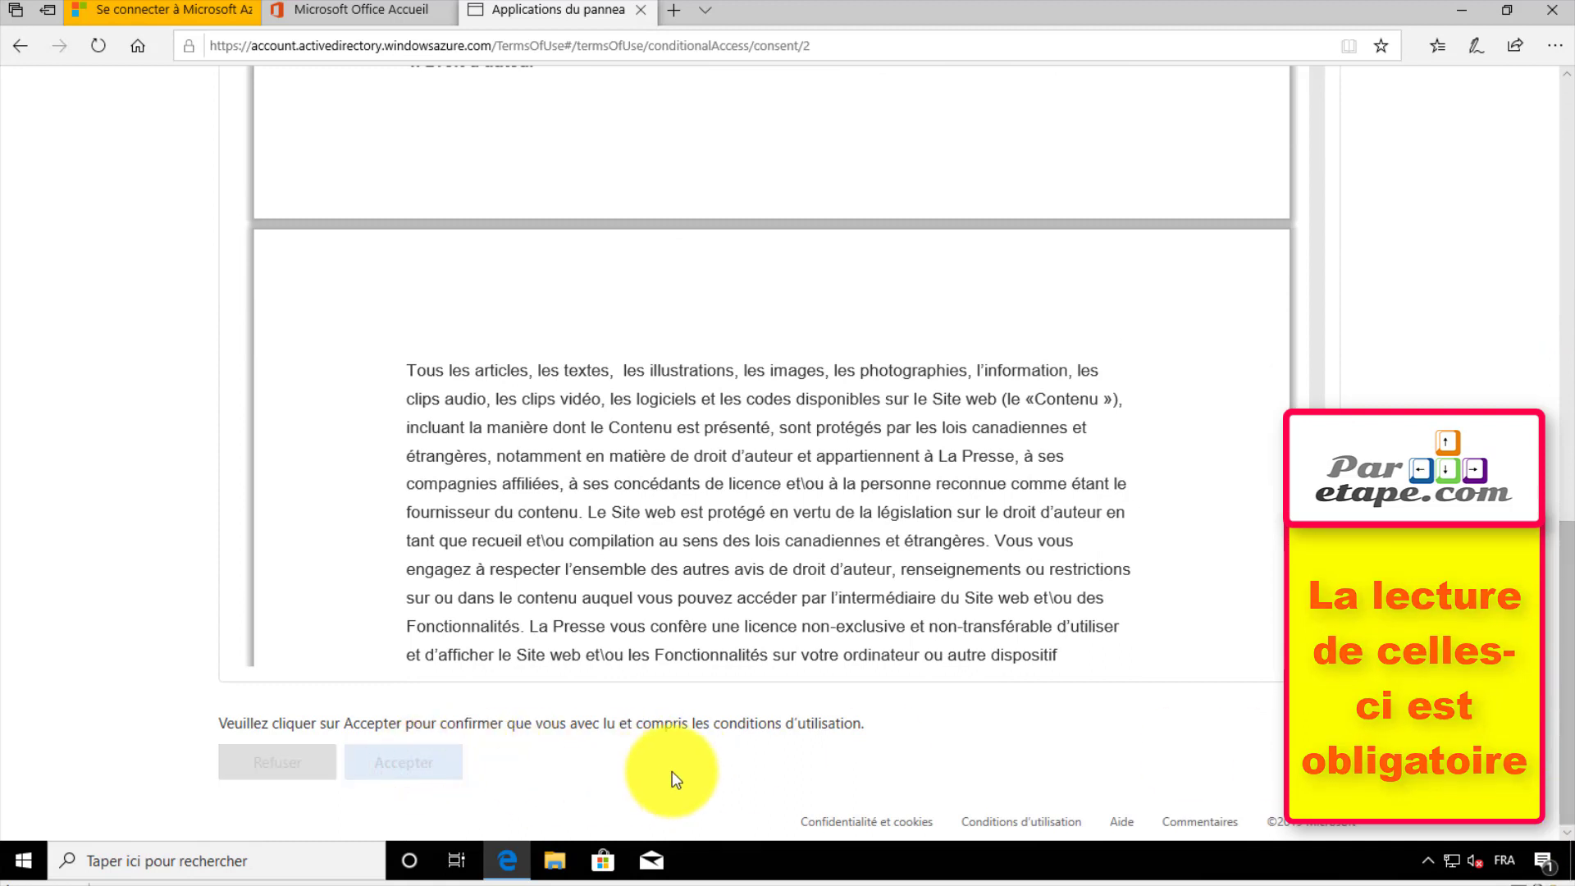